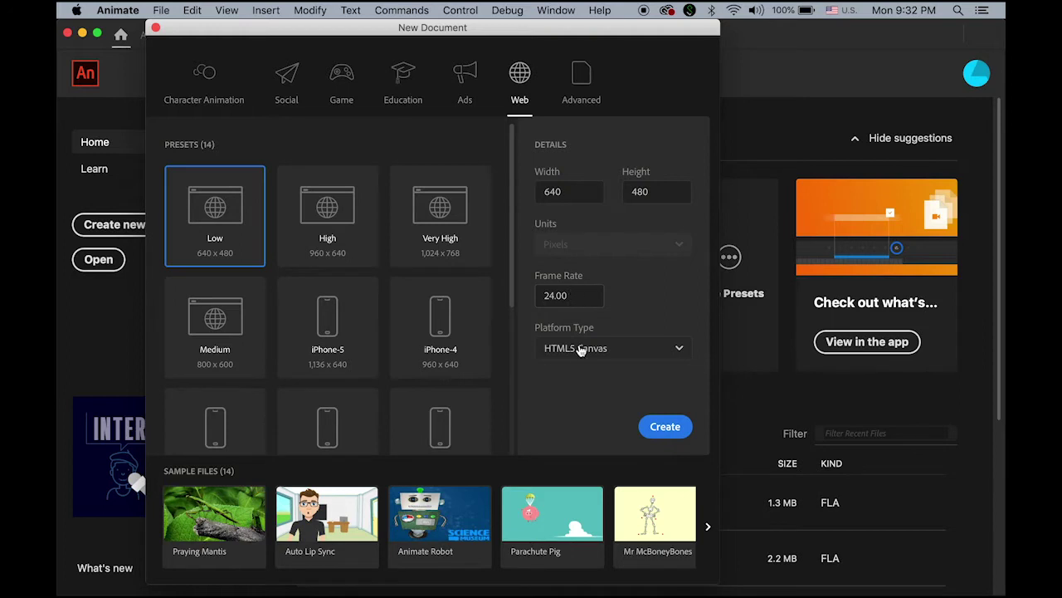
Create the 640 × 480 HTML5 Canvas document at 24 fps and bring the timeline back into view.
left_click(667, 425)
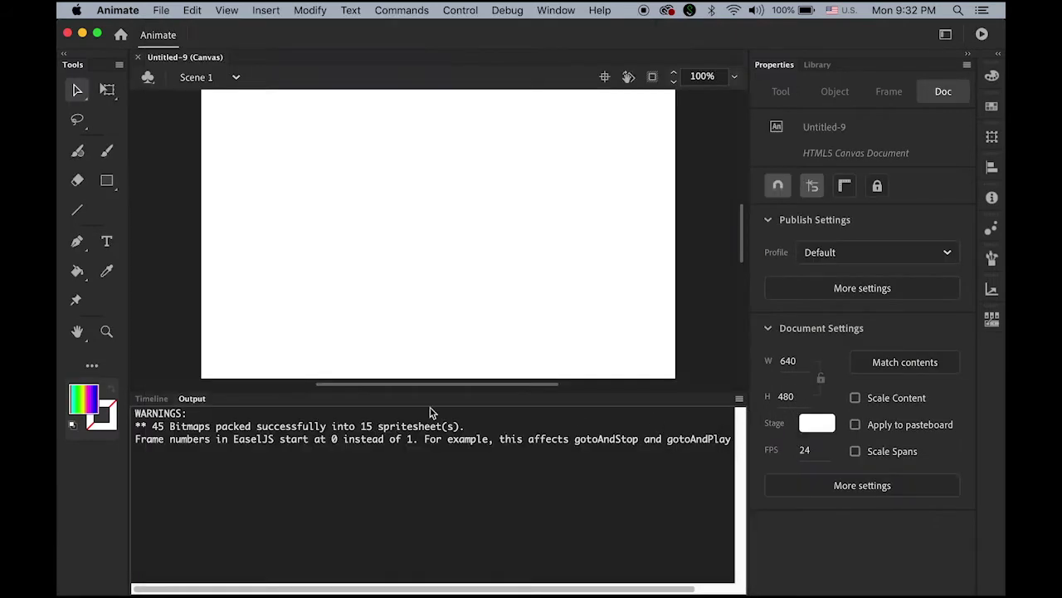
left_click(152, 400)
Draw a borderless #0000FF square on frame 1, about 163 × 163, and nudge it slightly upward.
double_click(75, 332)
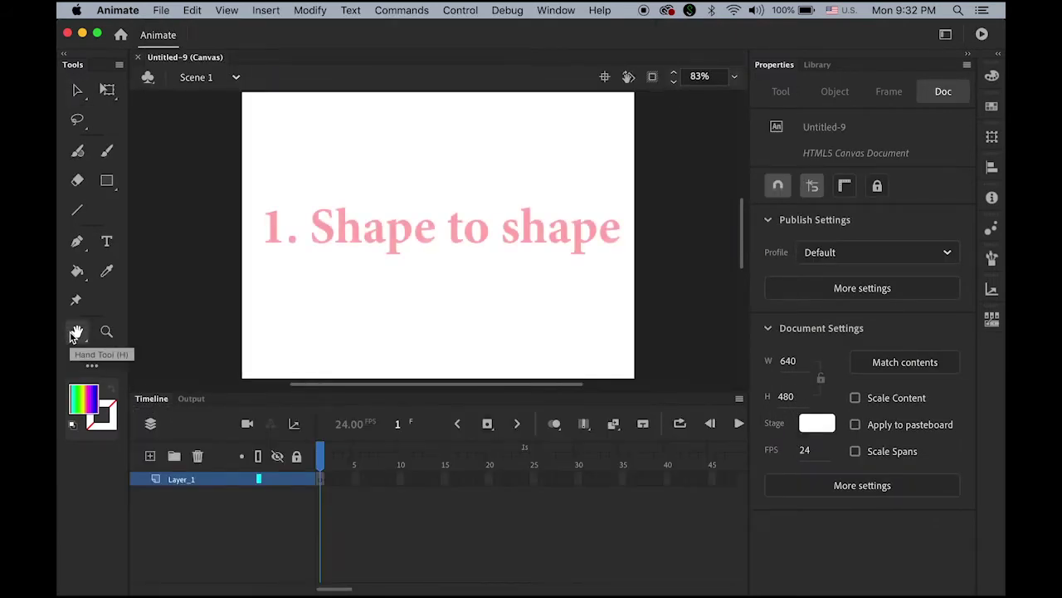
left_click(106, 181)
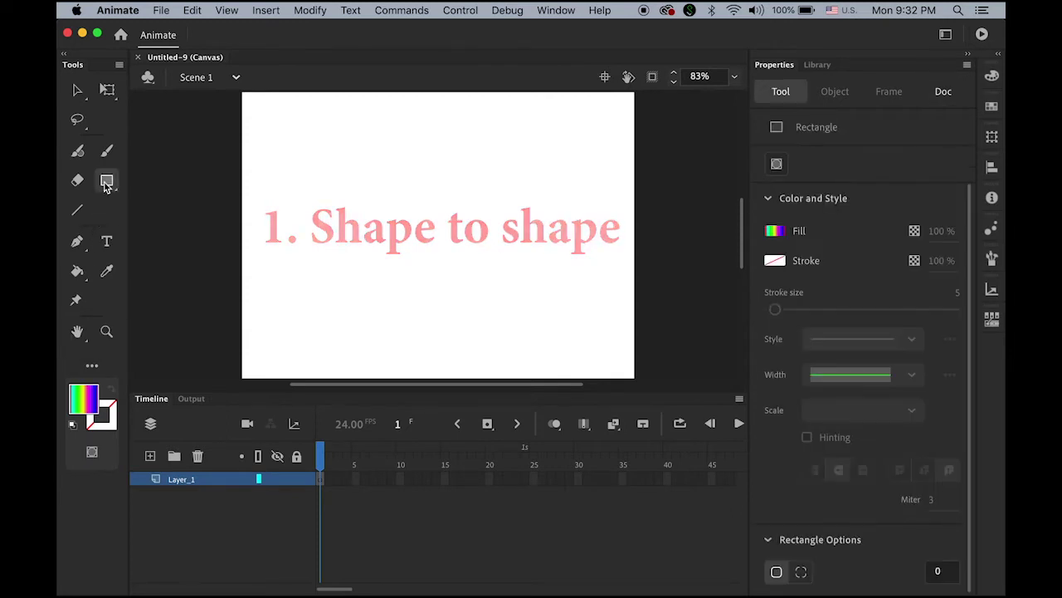
left_click(87, 395)
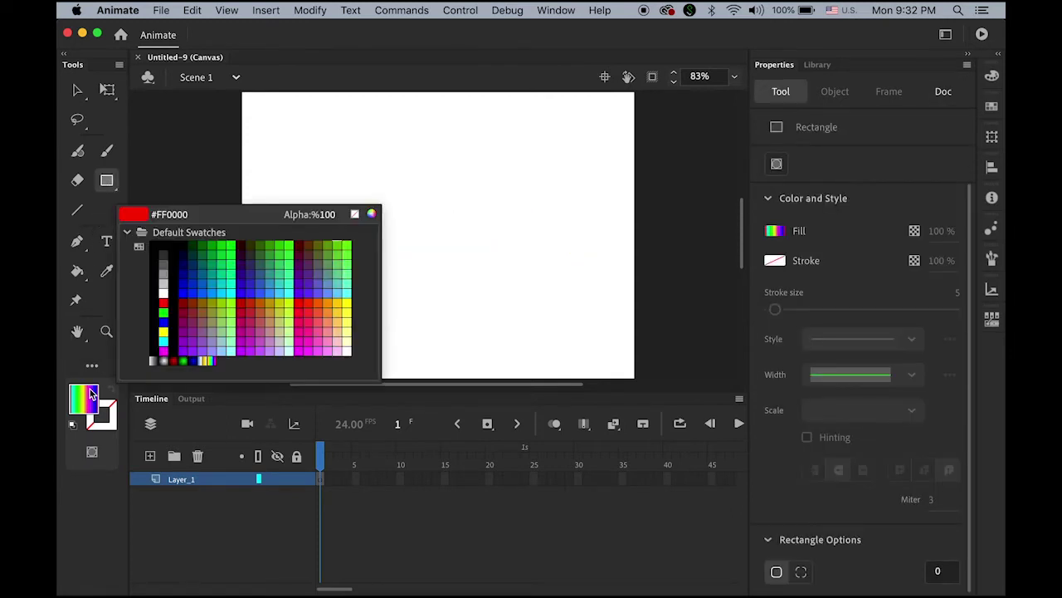
left_click(164, 323)
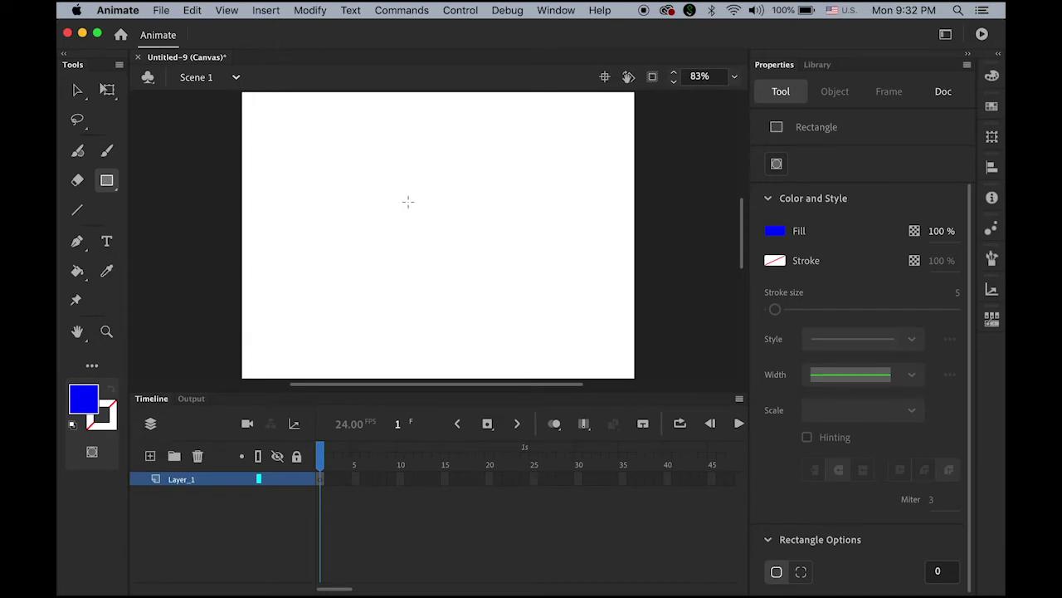
mouse_move(387, 193)
left_mouse_down()
mouse_move(469, 262)
mouse_move(484, 289)
left_mouse_up()
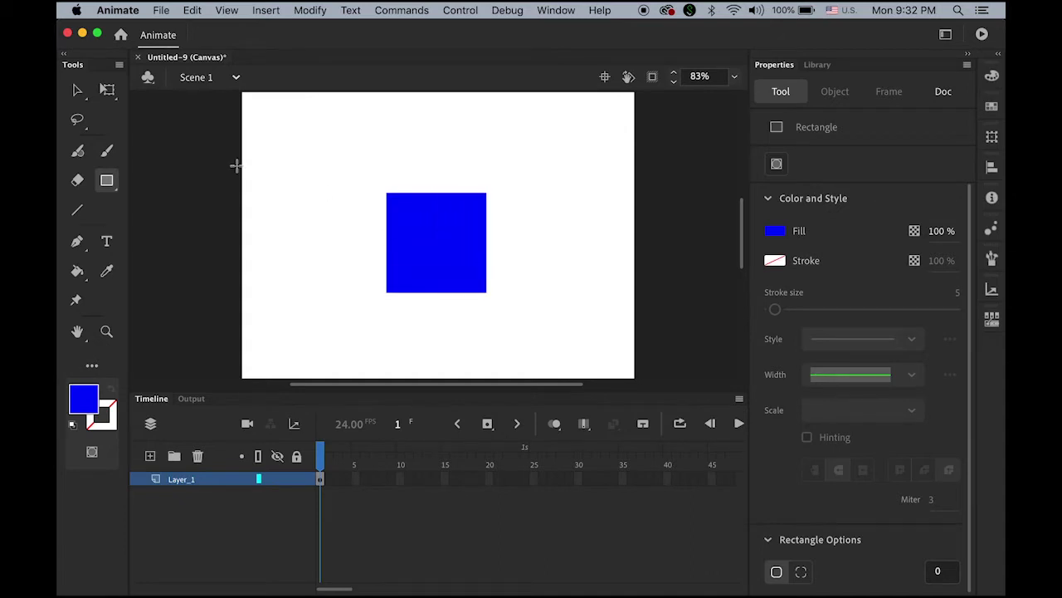
left_click(79, 92)
left_click_drag(441, 237, 436, 230)
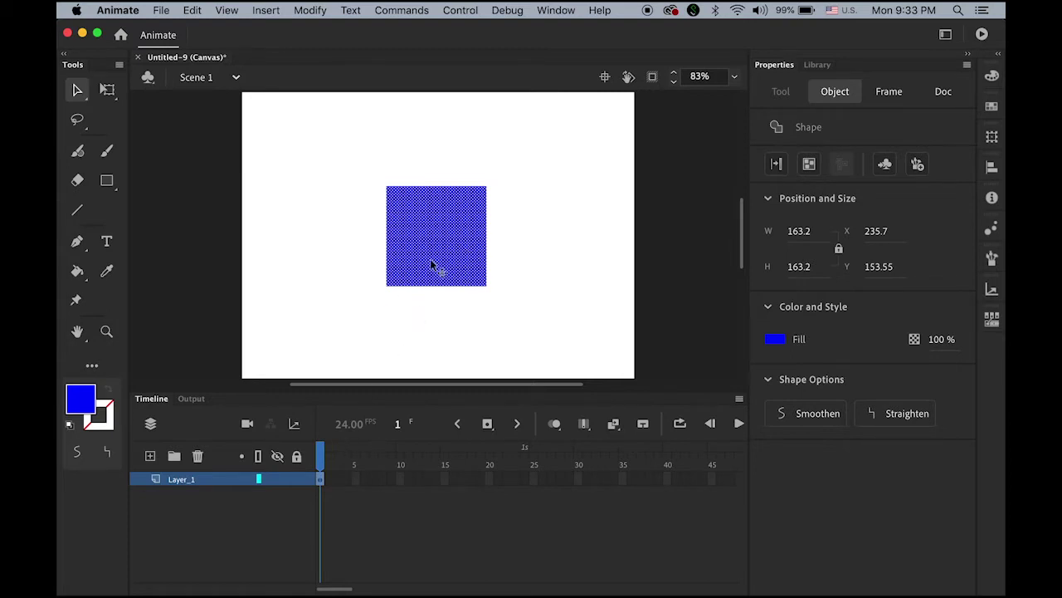
Insert a blank keyframe at frame 24 on Layer_1.
left_click(524, 481)
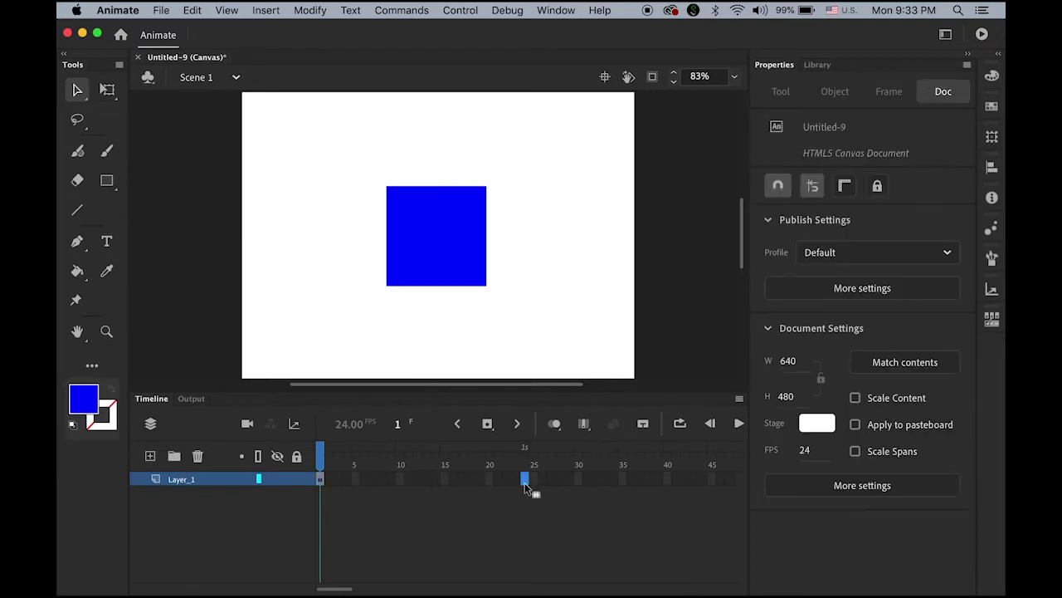
left_click(267, 11)
mouse_move(293, 102)
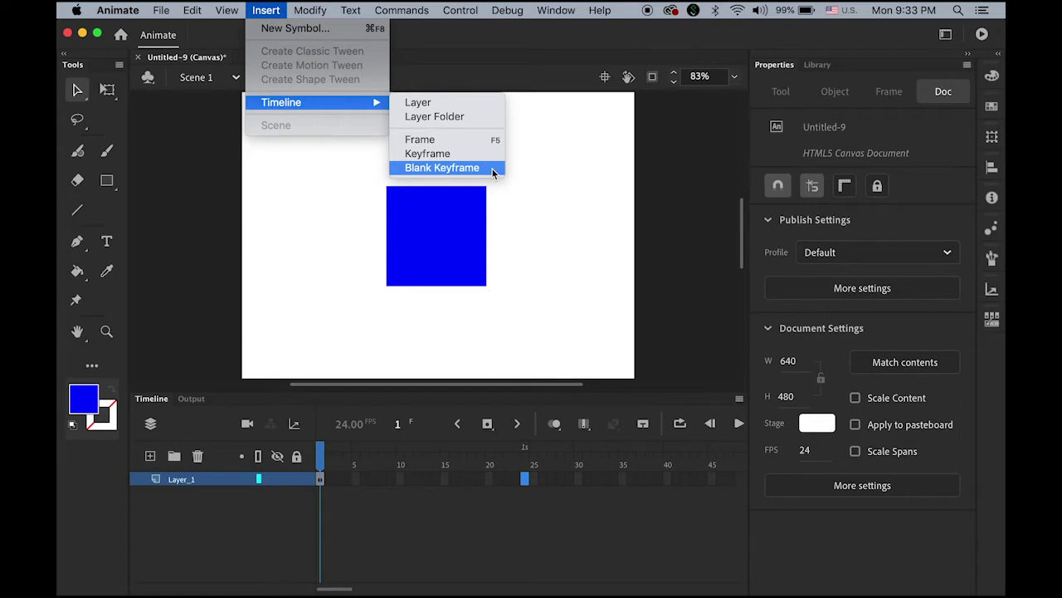
left_click(442, 167)
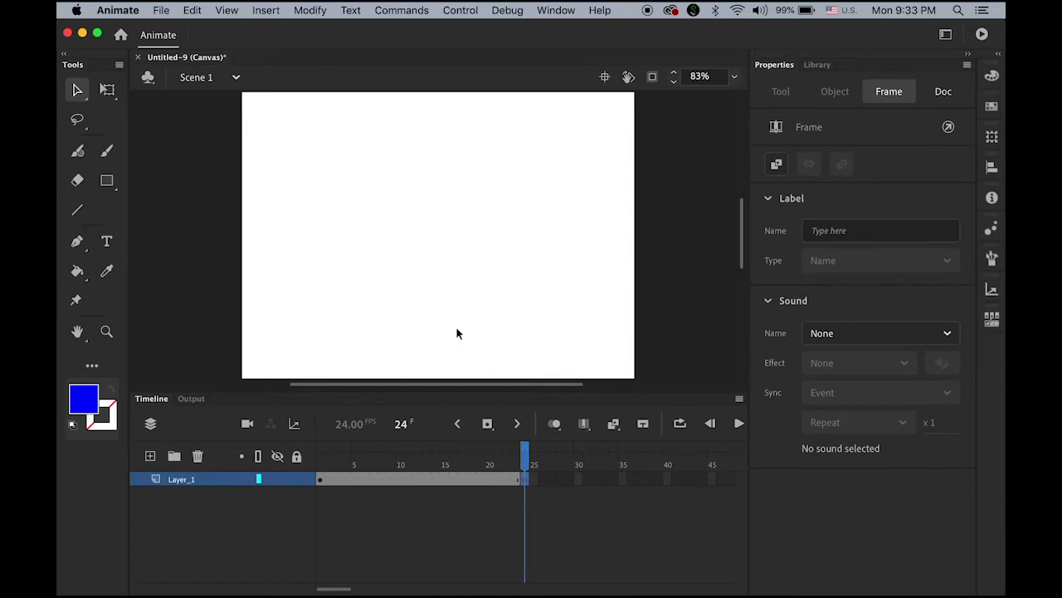
Draw a #FFFF00 circle, about 168.6 × 168.6, where the square was and nudge it left.
left_click(108, 182)
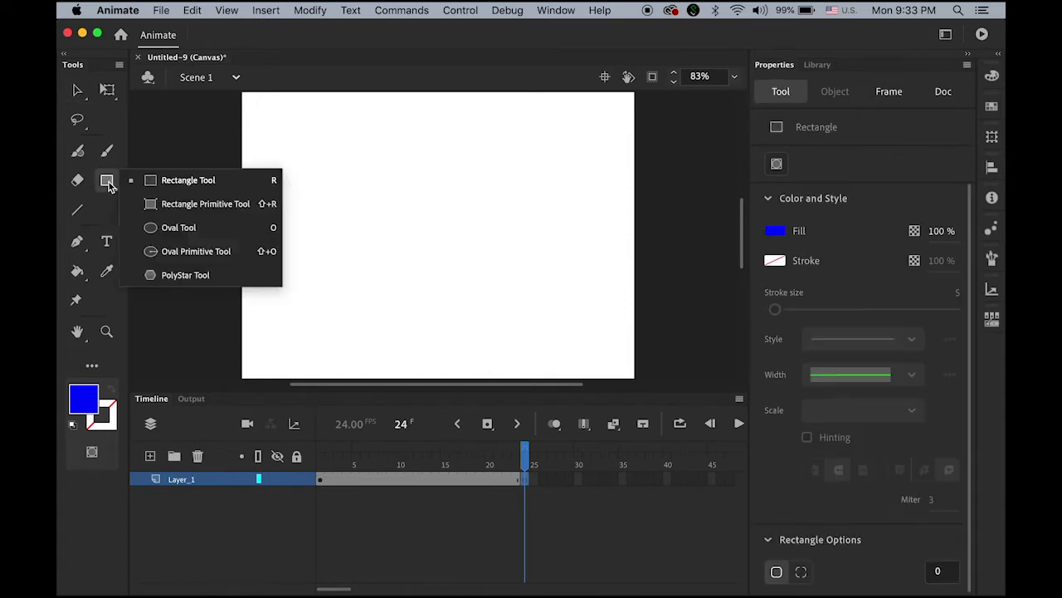
left_click(182, 230)
left_click(81, 404)
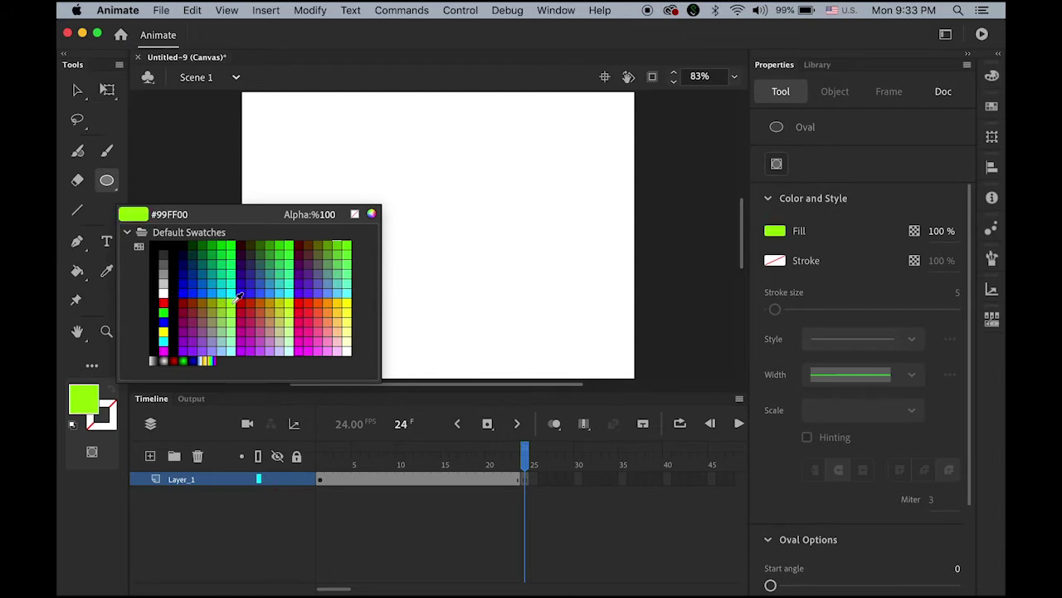
left_click(165, 330)
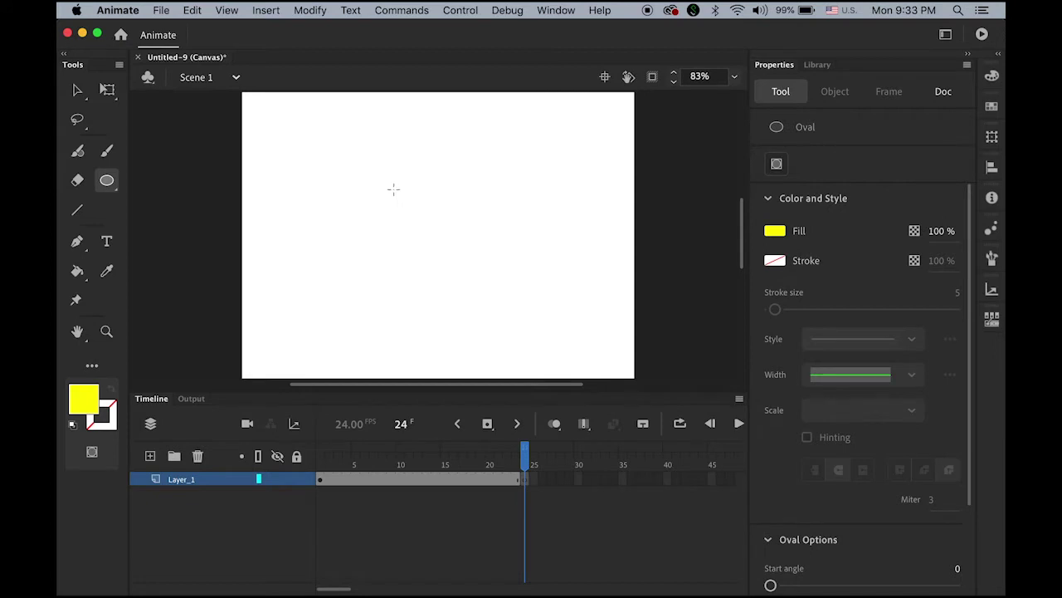
left_click_drag(392, 182, 496, 285)
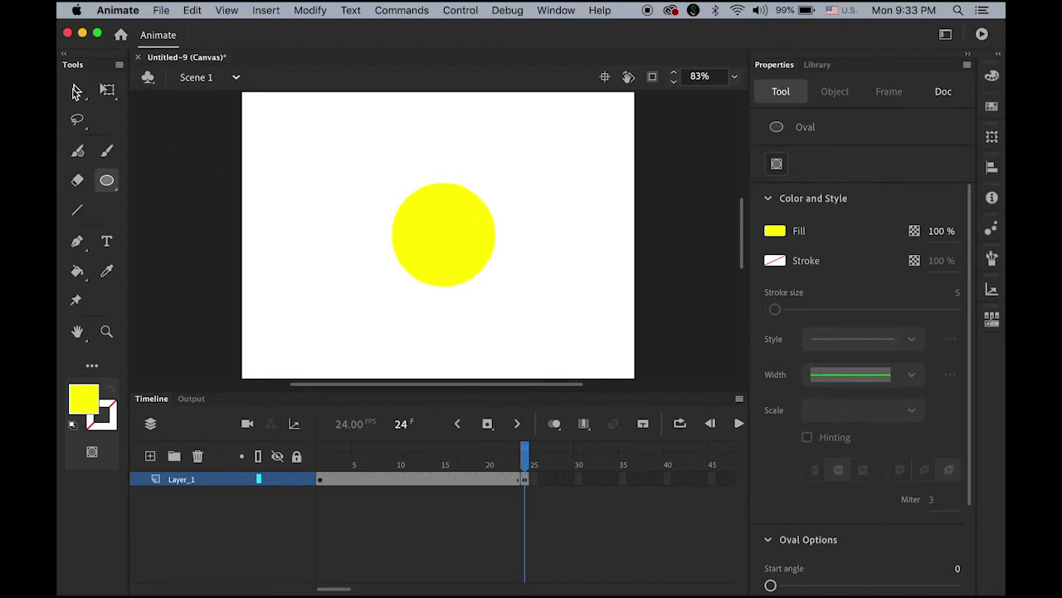
left_click(77, 90)
left_click_drag(446, 235, 438, 237)
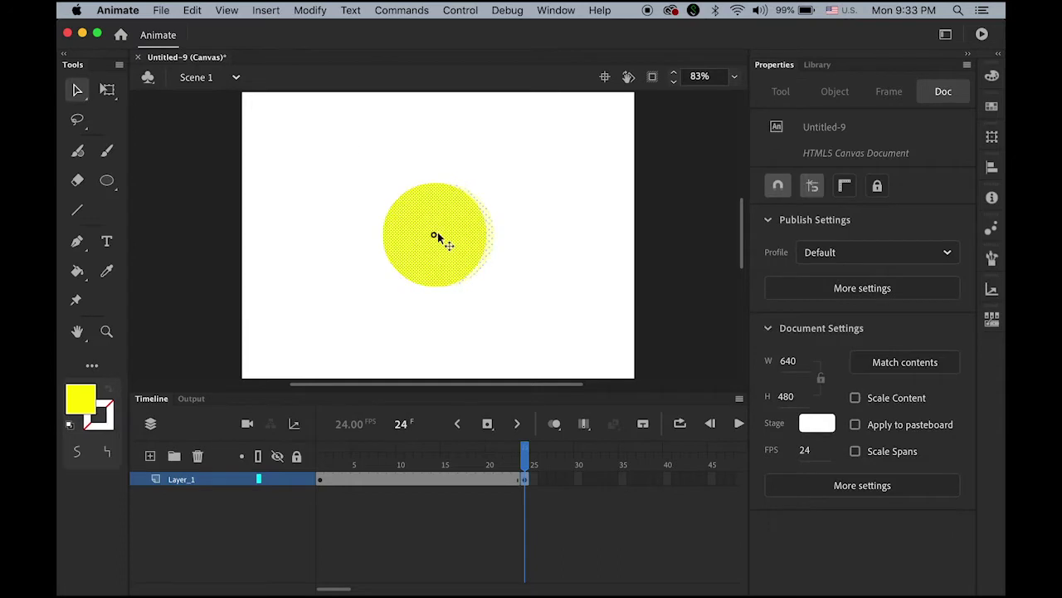
Apply a shape tween across frames 1–24 and play the square-to-circle morph from frame 1.
left_click(539, 274)
mouse_move(525, 455)
left_mouse_down()
mouse_move(455, 462)
mouse_move(534, 467)
left_mouse_up()
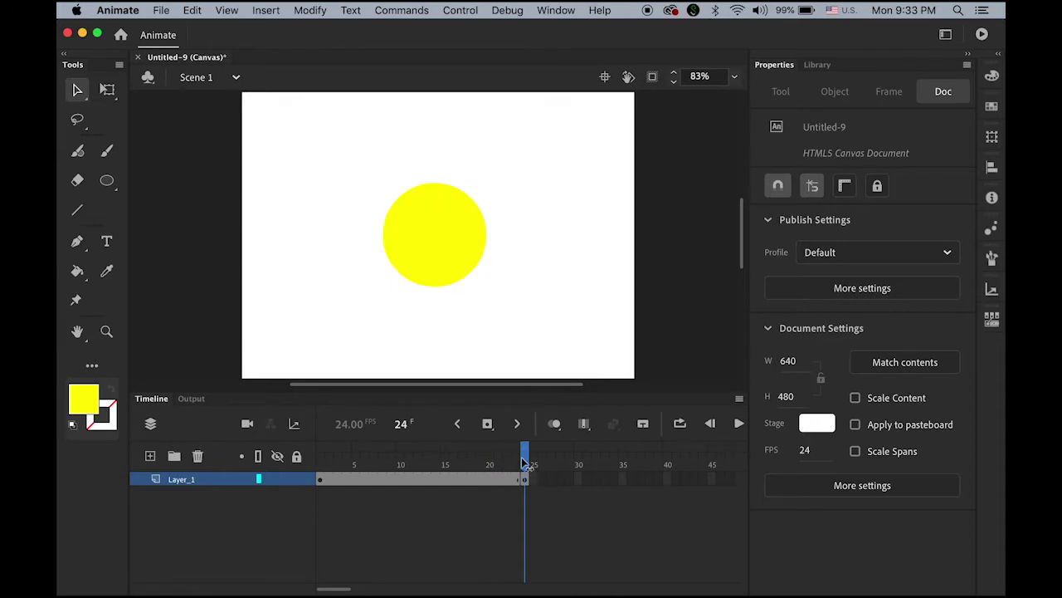
left_click_drag(525, 461, 428, 461)
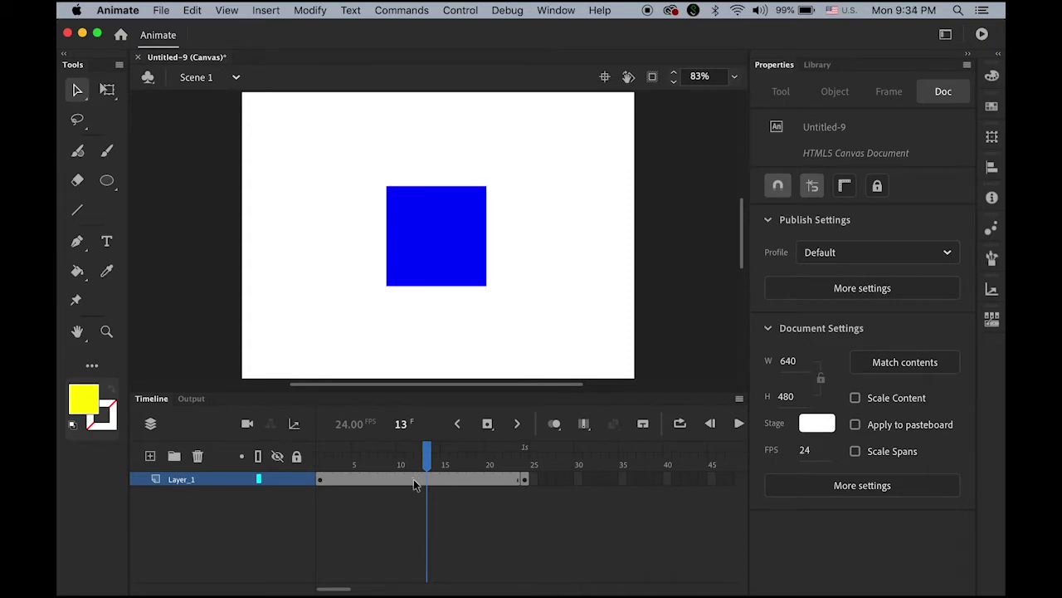
left_click(417, 481)
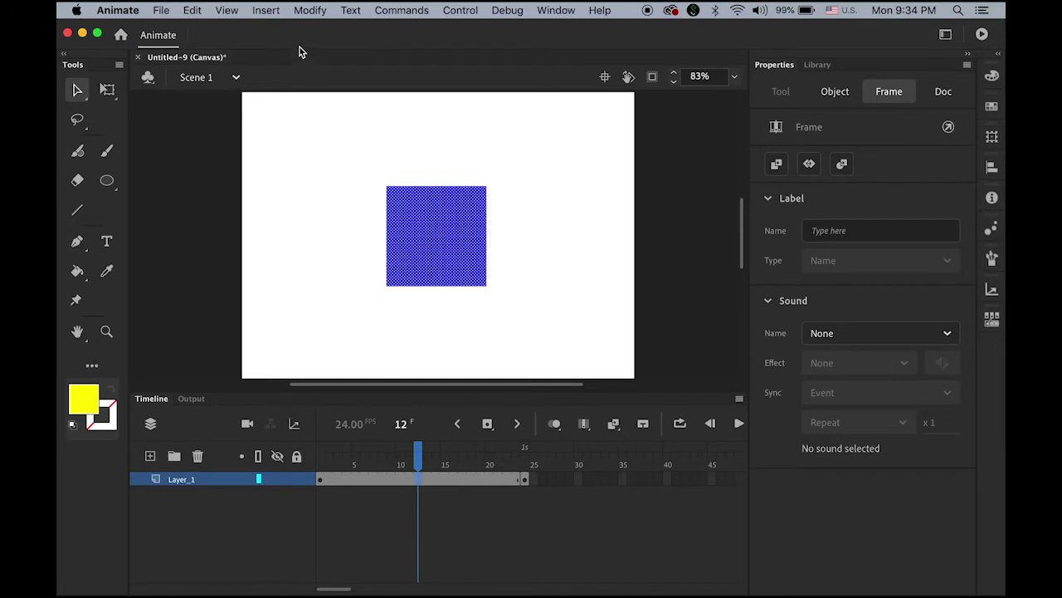
left_click(267, 10)
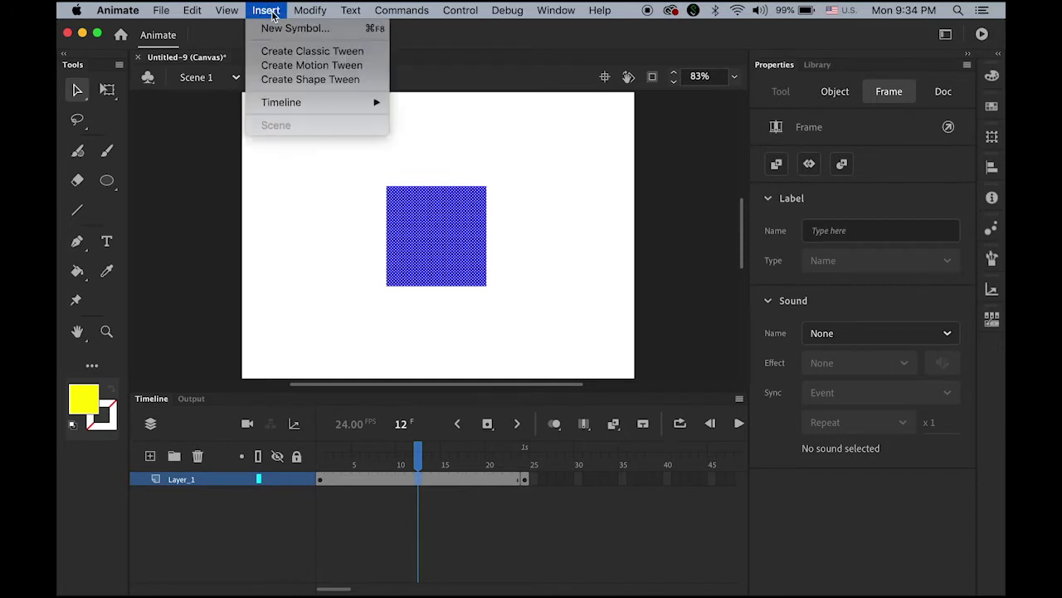
left_click(299, 79)
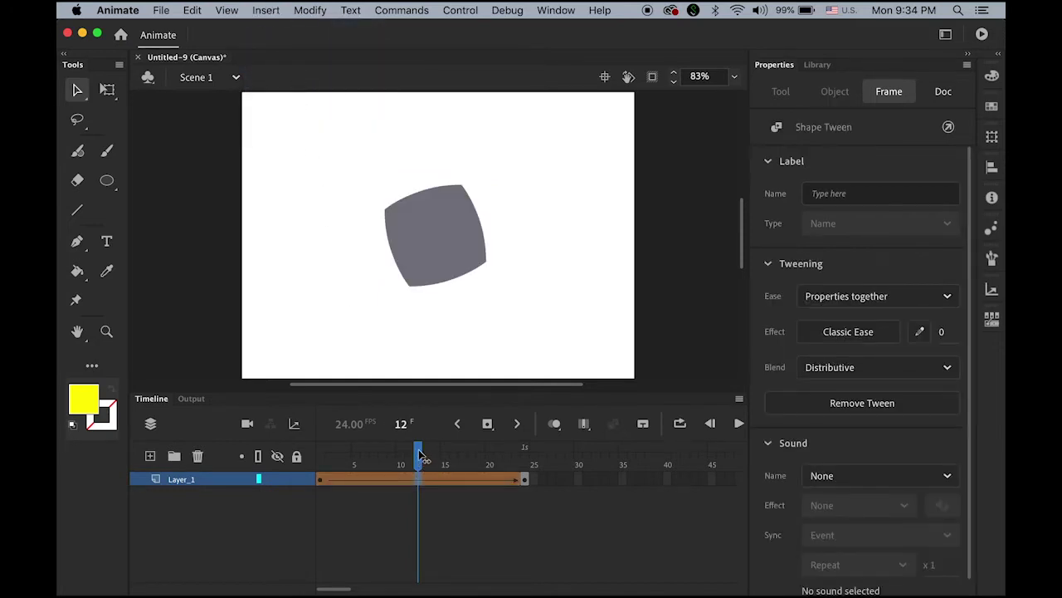
left_click_drag(415, 452, 525, 481)
key("Return")
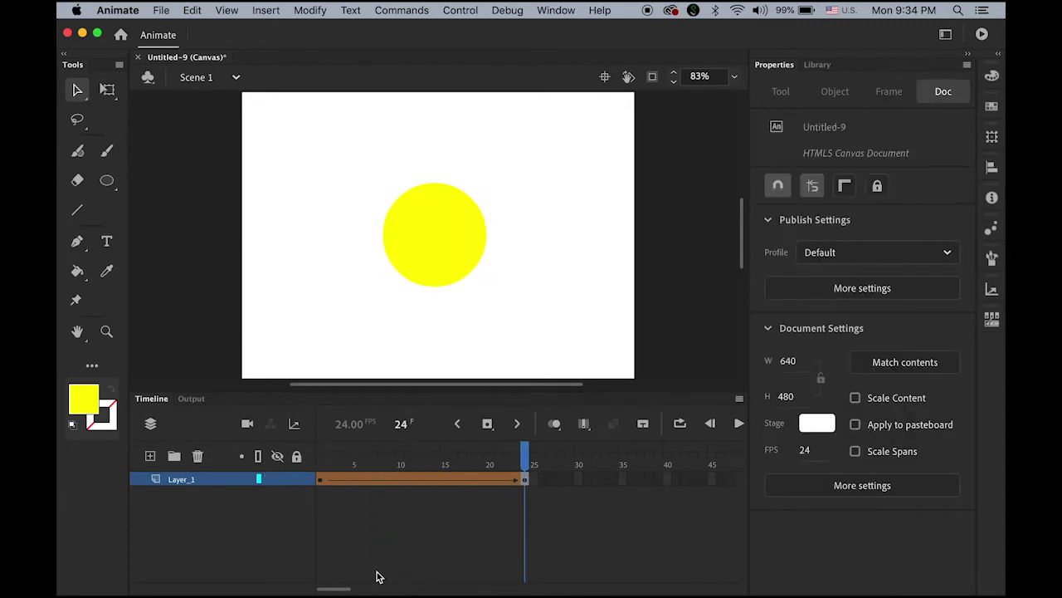
Insert a blank keyframe at frame 48.
left_click_drag(346, 589, 349, 590)
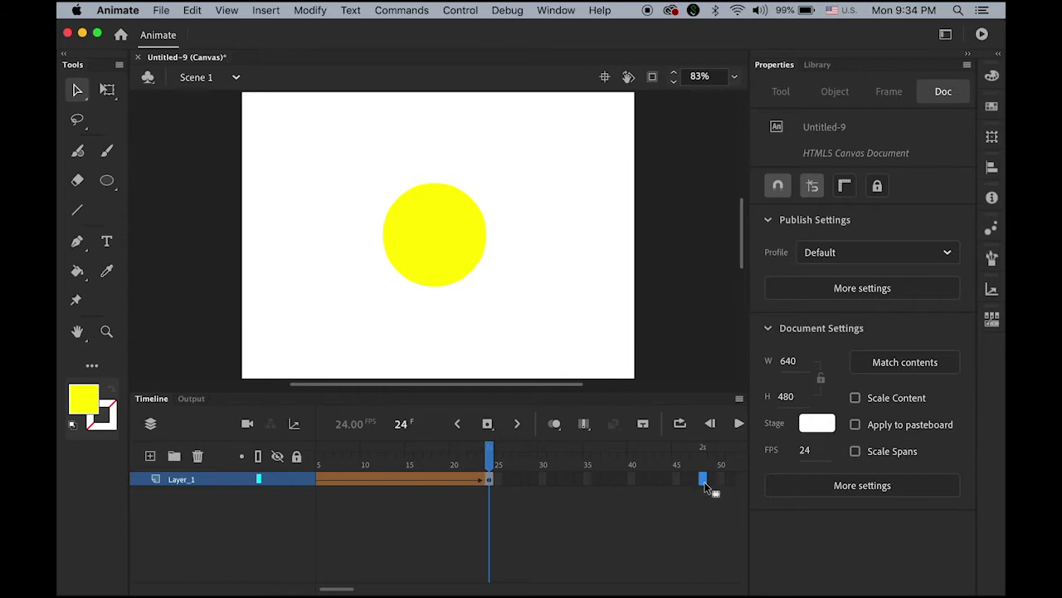
left_click(264, 10)
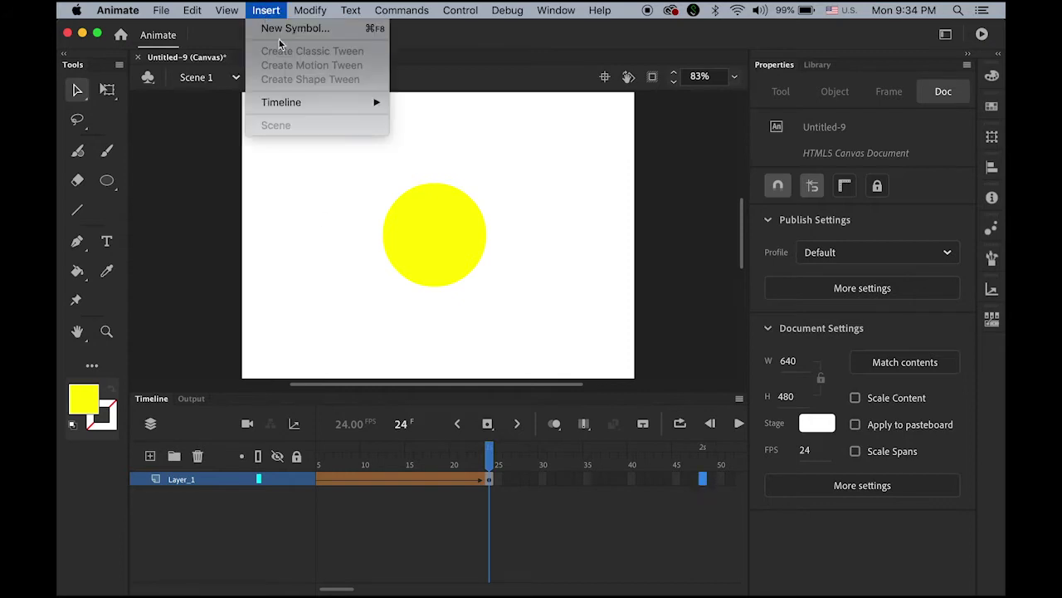
mouse_move(307, 102)
left_click(451, 168)
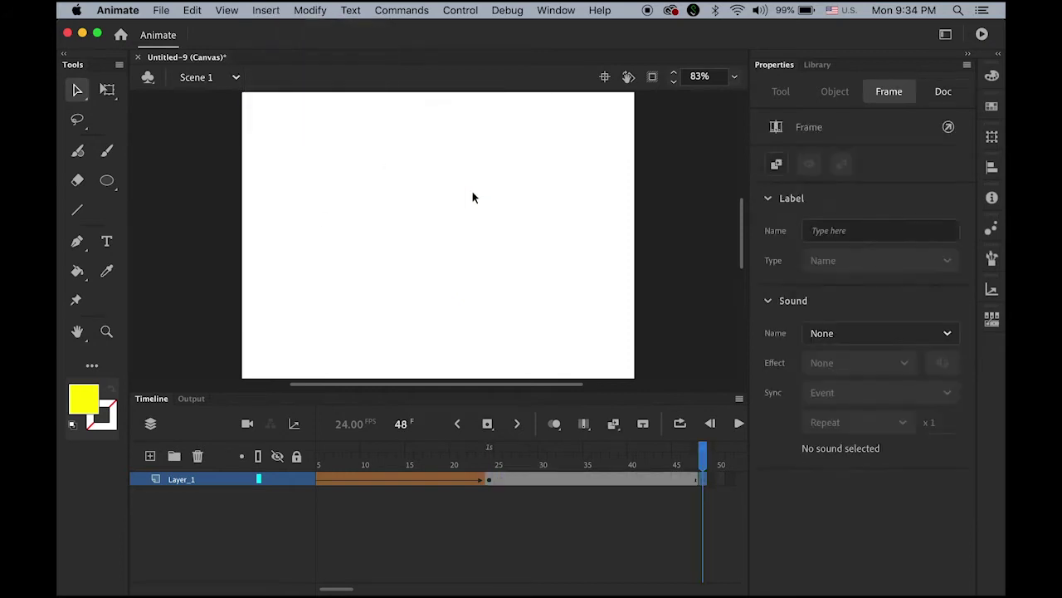
Draw a red 3-sided PolyStar triangle and drag it to the stage centre.
left_click(107, 187)
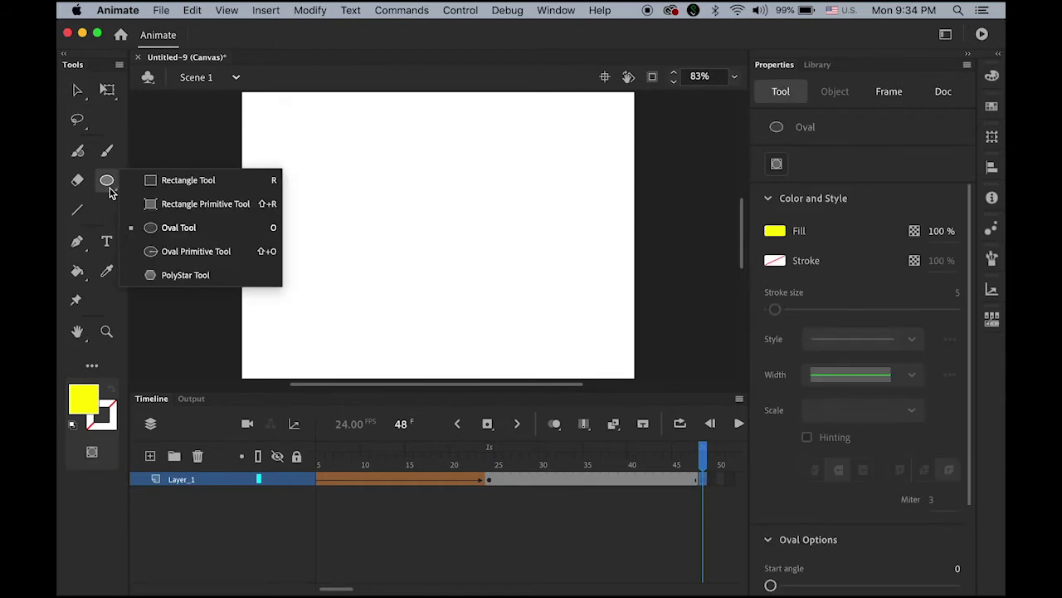
left_click(209, 277)
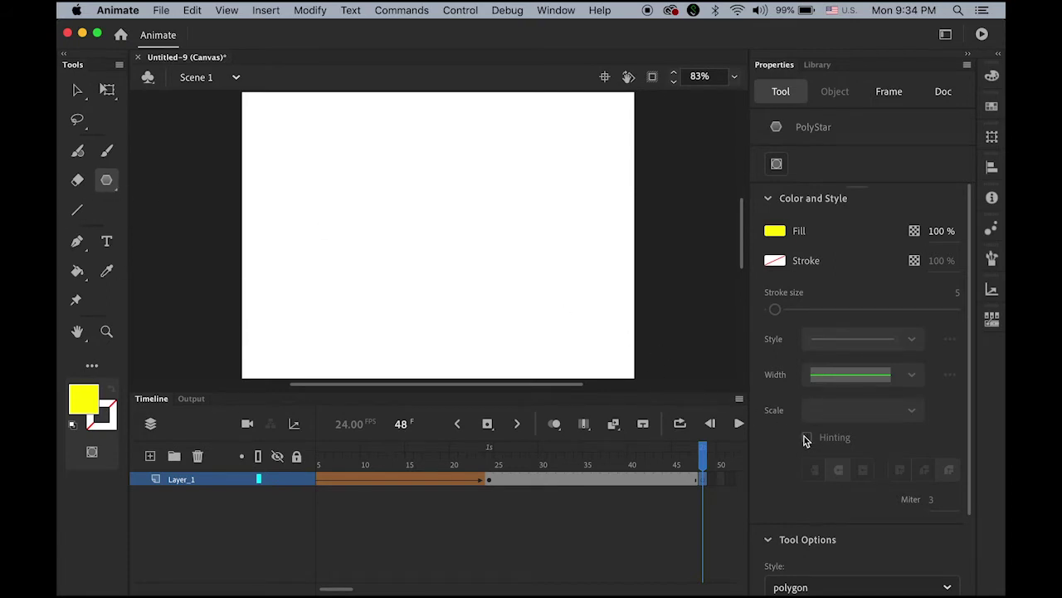
scroll(843, 478, "down", 3)
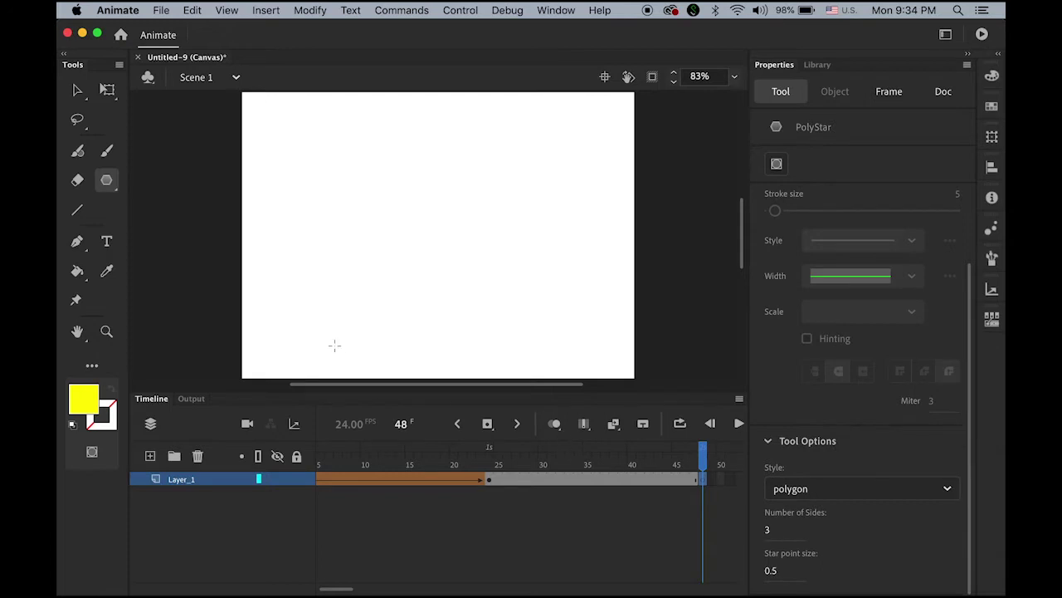
left_click(92, 402)
left_click(163, 303)
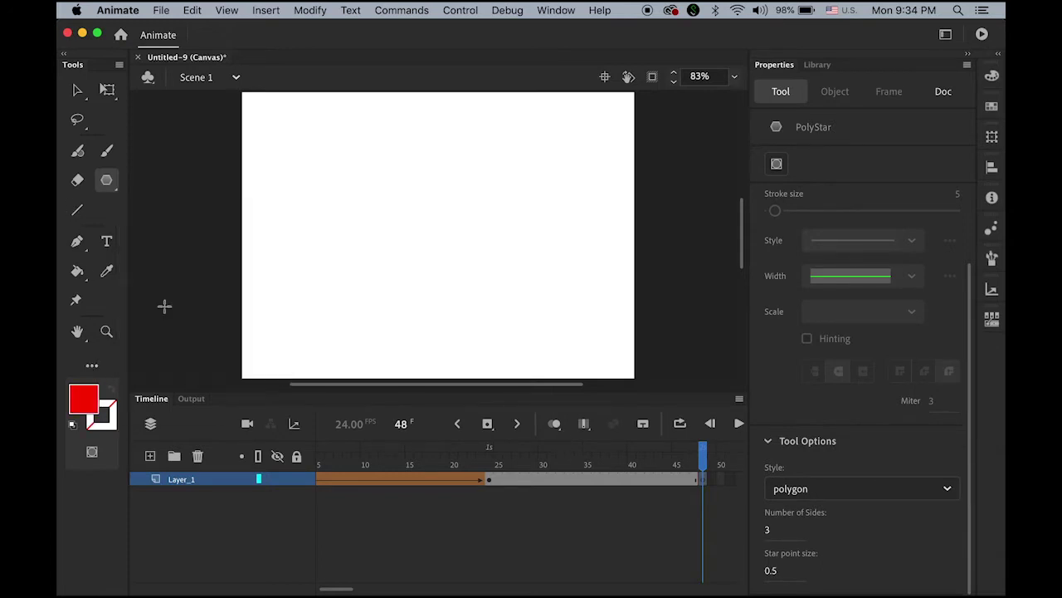
mouse_move(348, 181)
left_mouse_down()
mouse_move(440, 254)
mouse_move(395, 268)
left_mouse_up()
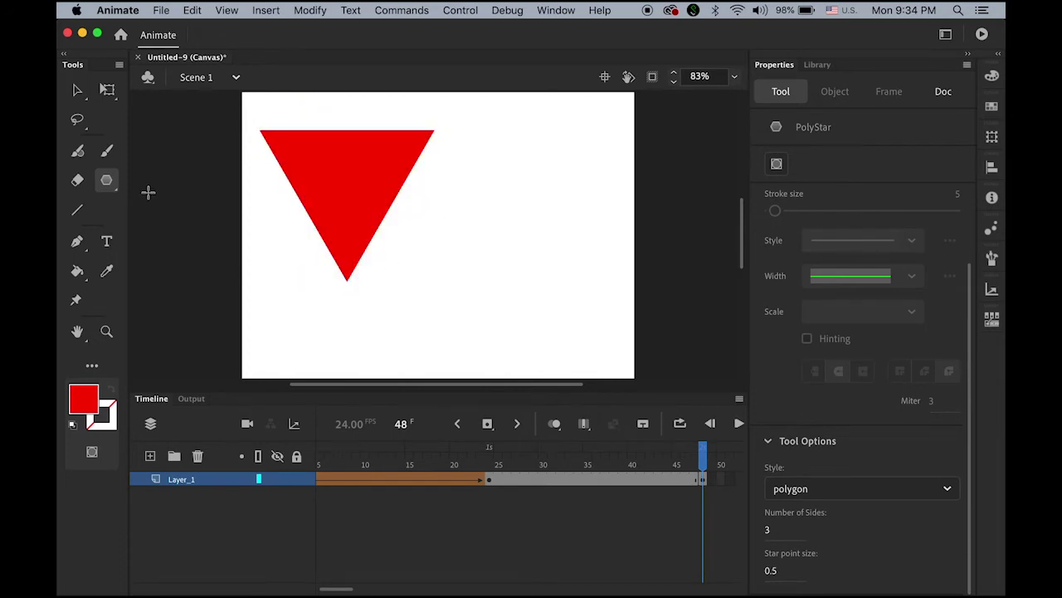
left_click(77, 91)
left_click(344, 174)
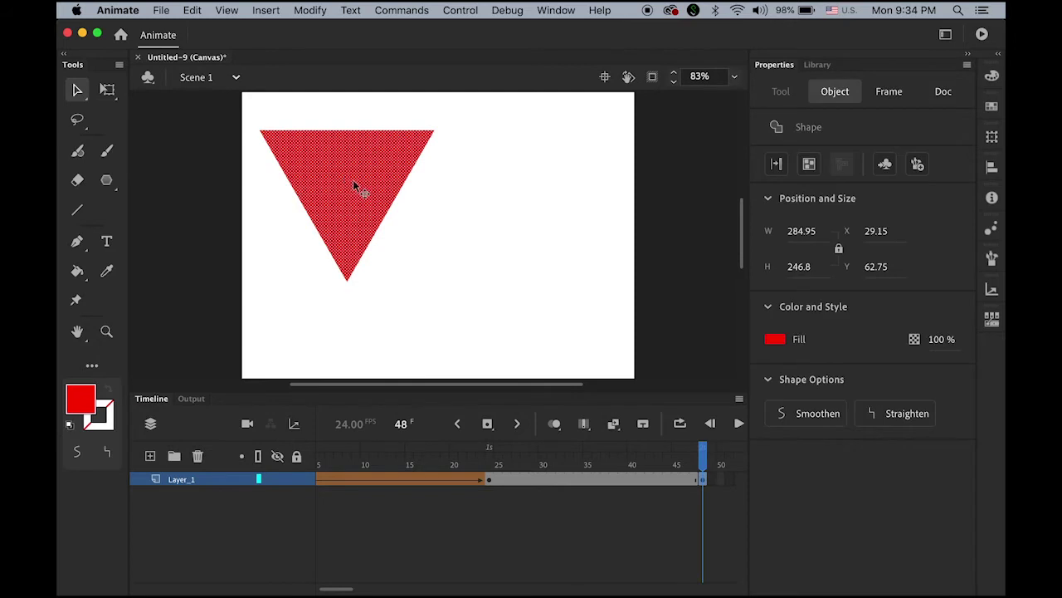
left_click_drag(354, 181, 444, 219)
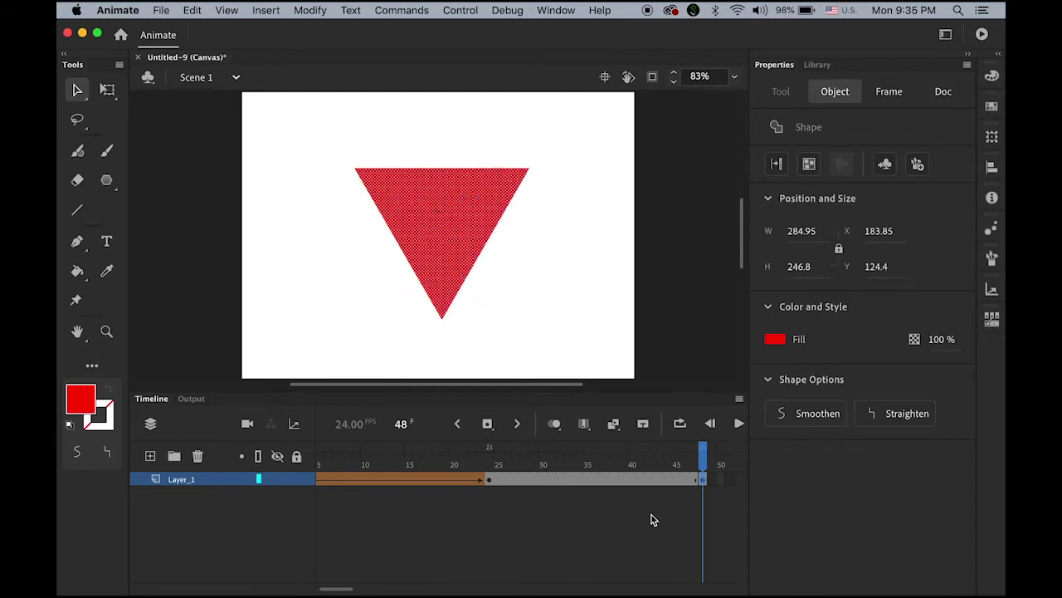
Add a shape tween between frames 24 and 48 and play the animation from frame 1.
left_click(601, 483)
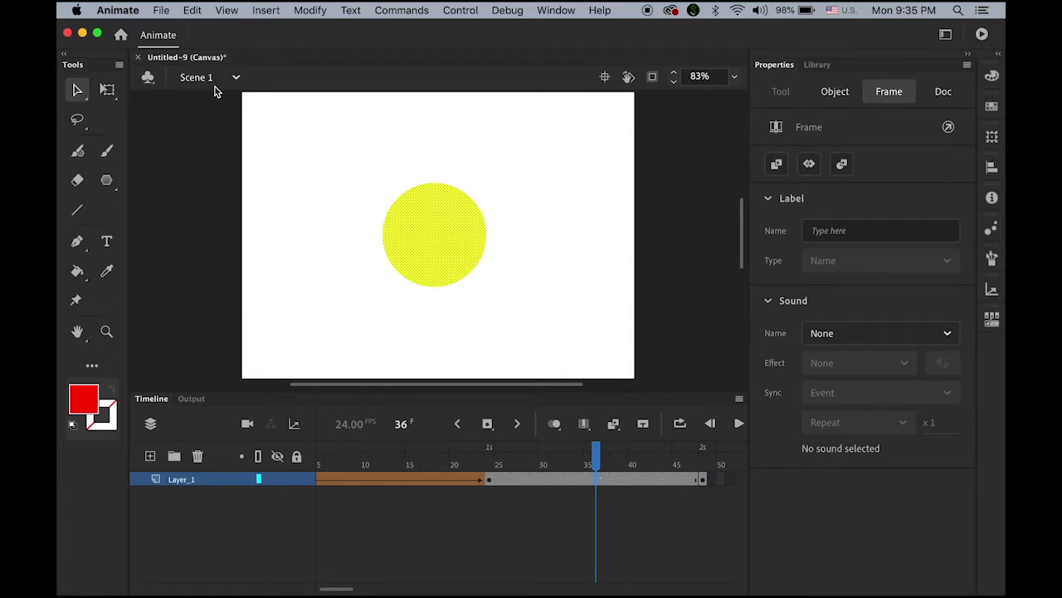
left_click(277, 12)
mouse_move(303, 105)
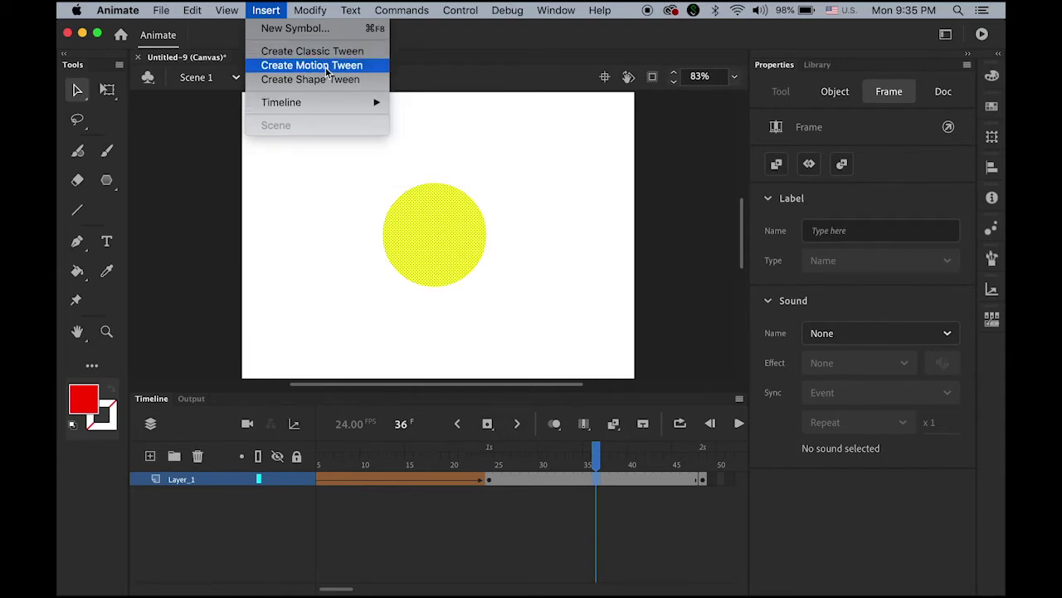
left_click(338, 83)
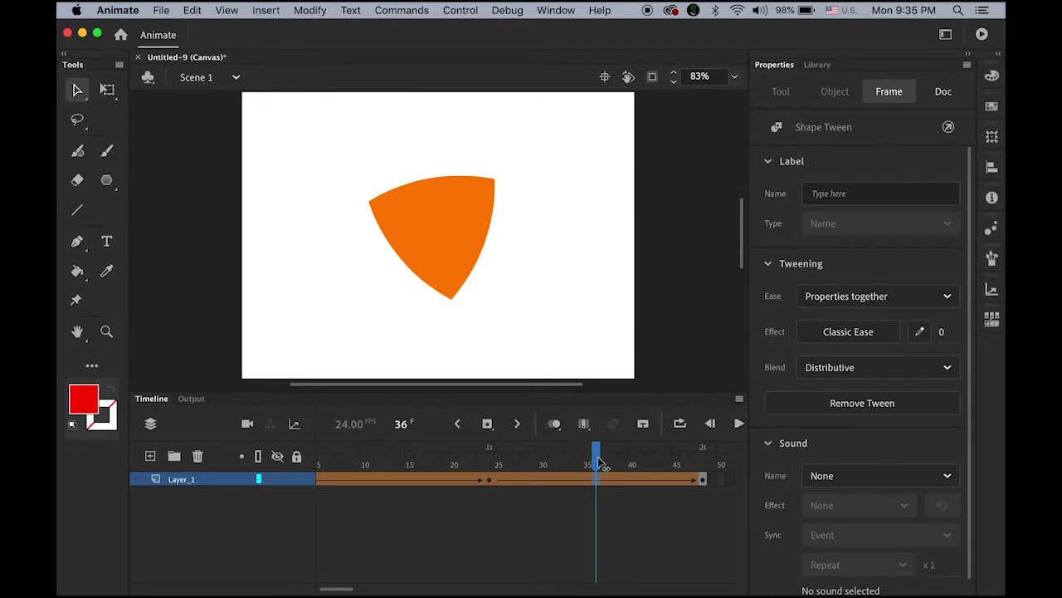
left_click_drag(598, 463, 103, 473)
key("Return")
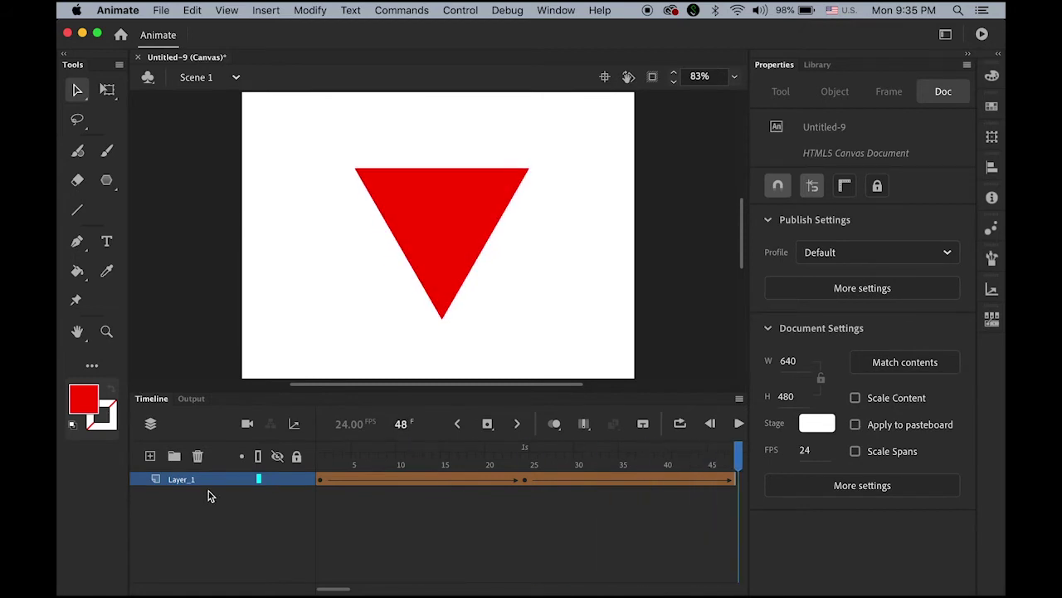
Select the blue square on frame 1, then select frame 72 on Layer_1.
left_click(320, 482)
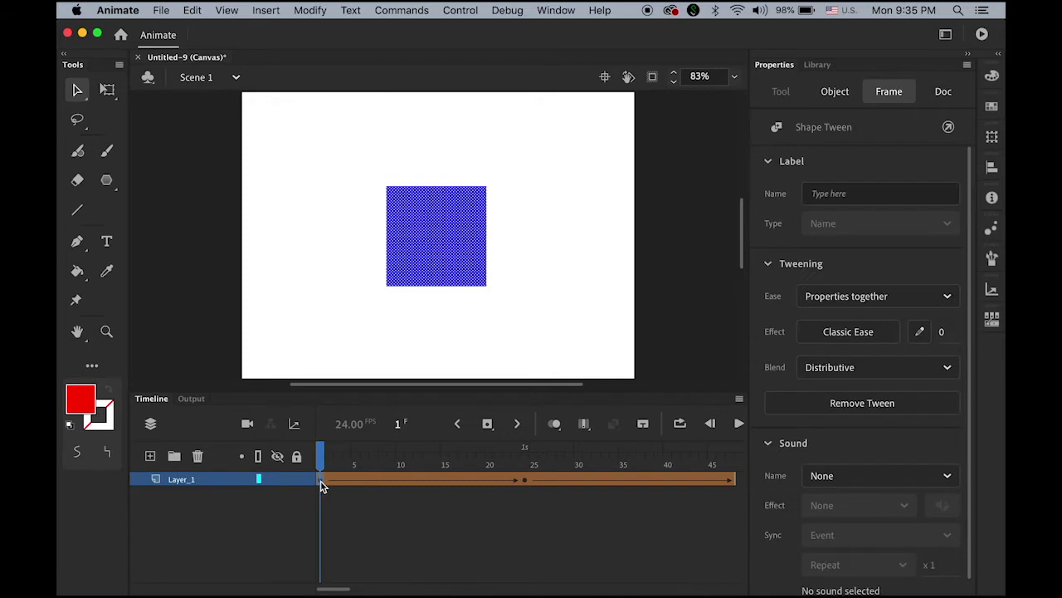
left_click(458, 268)
left_click(443, 321)
left_click(443, 240)
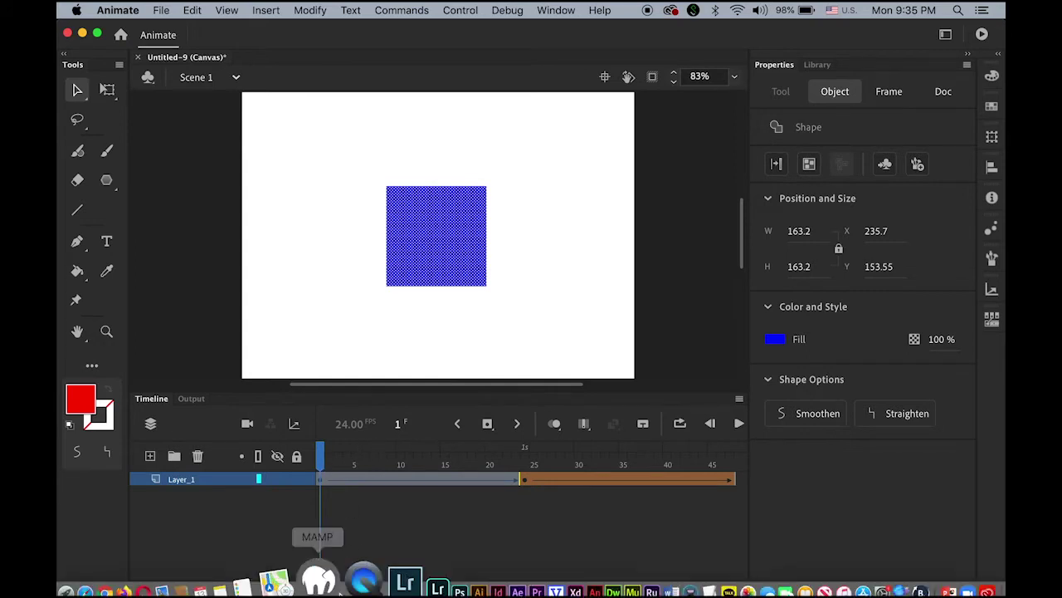
left_click_drag(335, 589, 374, 590)
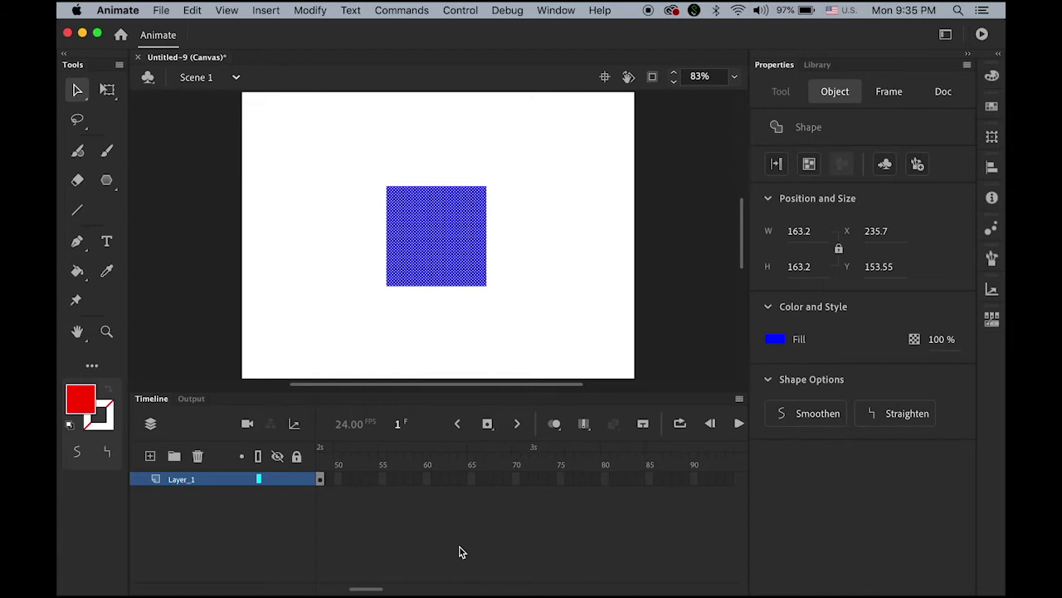
left_click(532, 480)
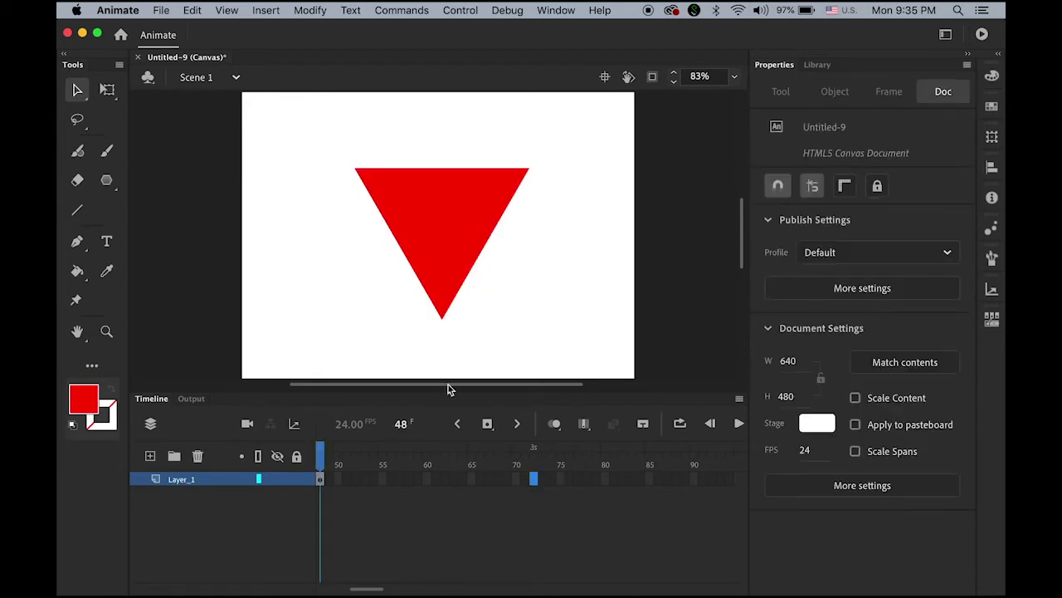
Insert a blank keyframe at frame 72 and paste the blue square in place.
left_click(281, 10)
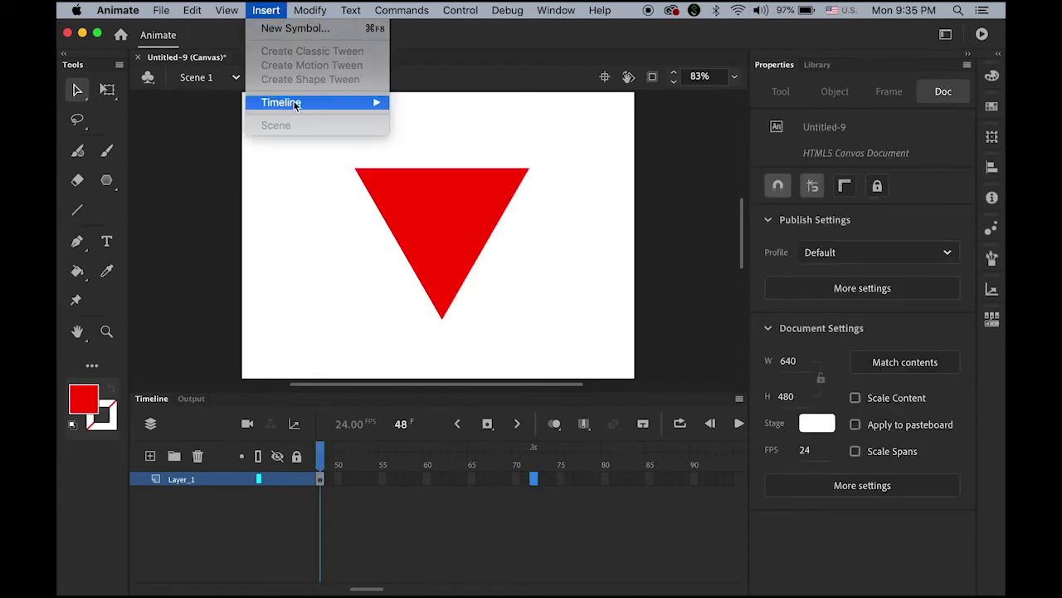
mouse_move(294, 101)
left_click(481, 169)
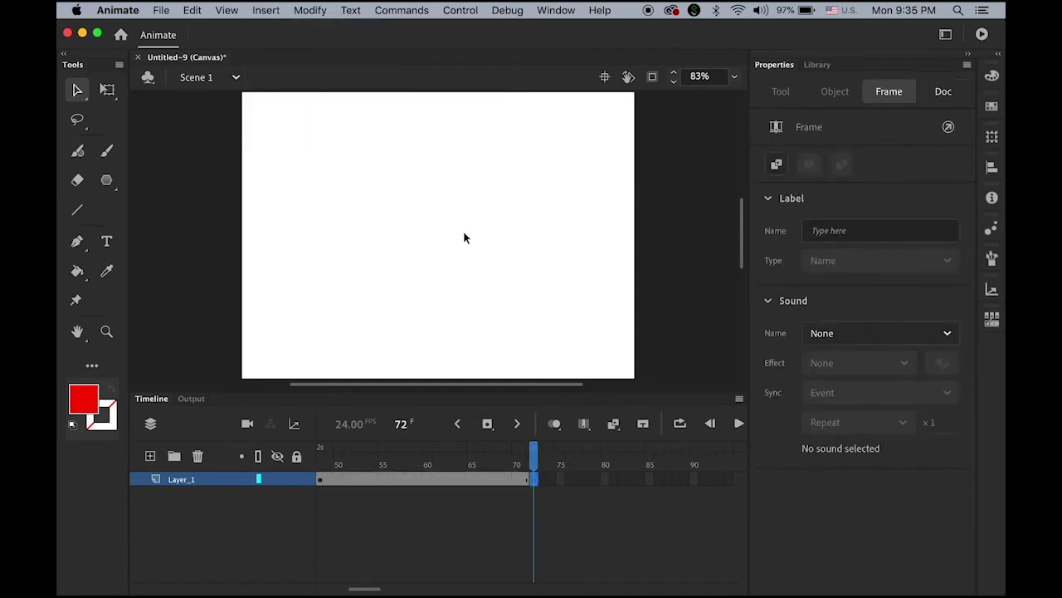
left_click(192, 10)
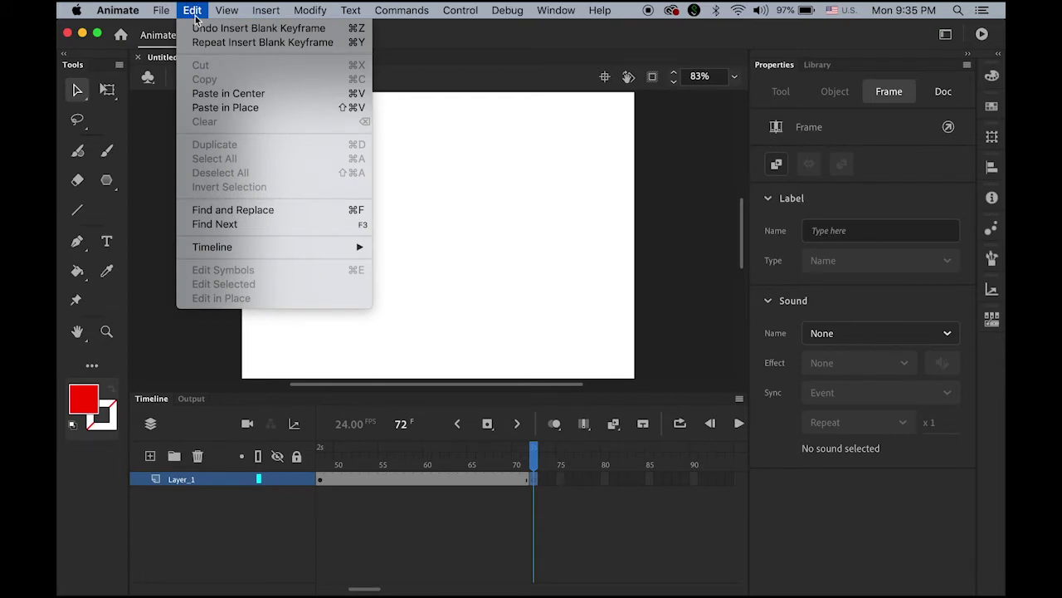
left_click(243, 109)
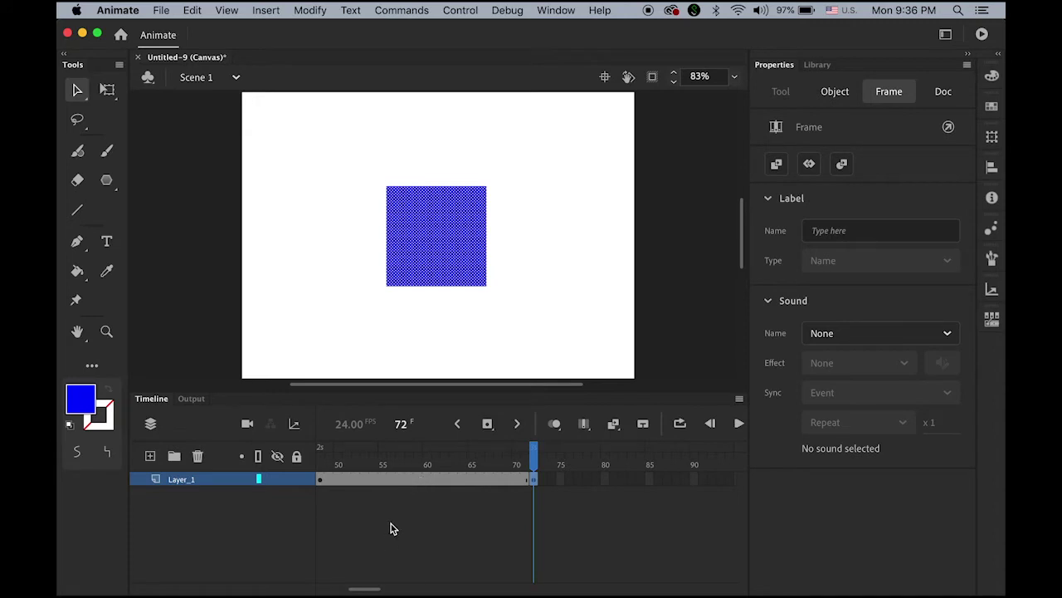
Add a shape tween between frames 48 and 72 and play the whole animation.
left_click(410, 479)
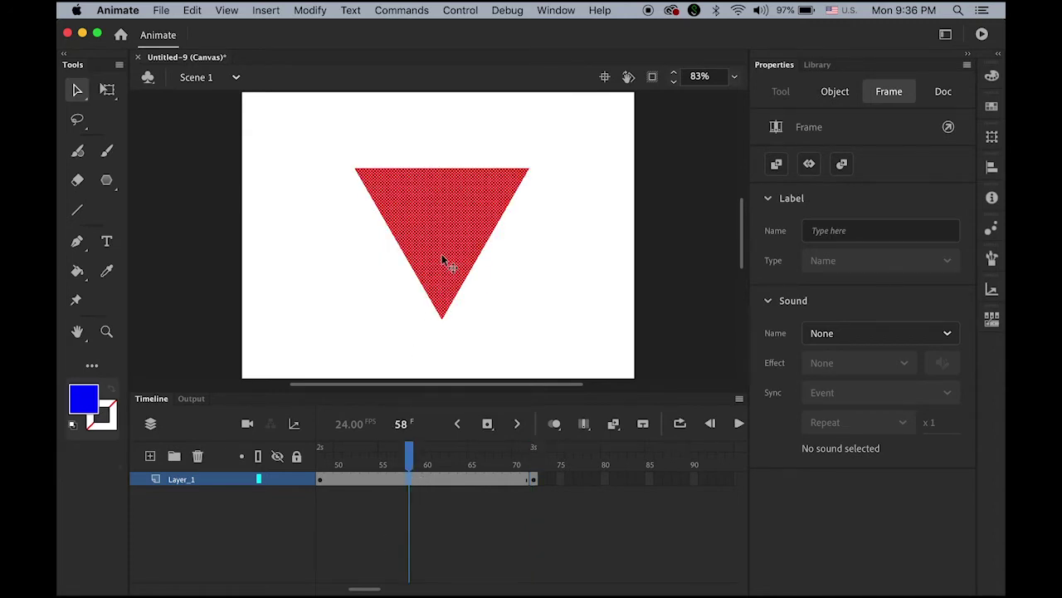
left_click(535, 482)
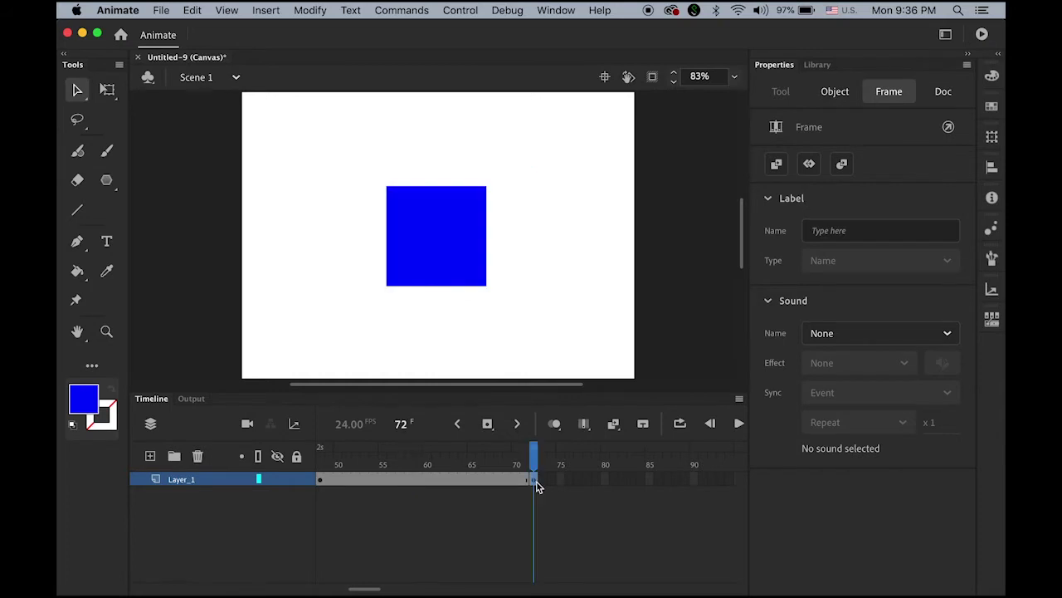
left_click(421, 479)
left_click(265, 10)
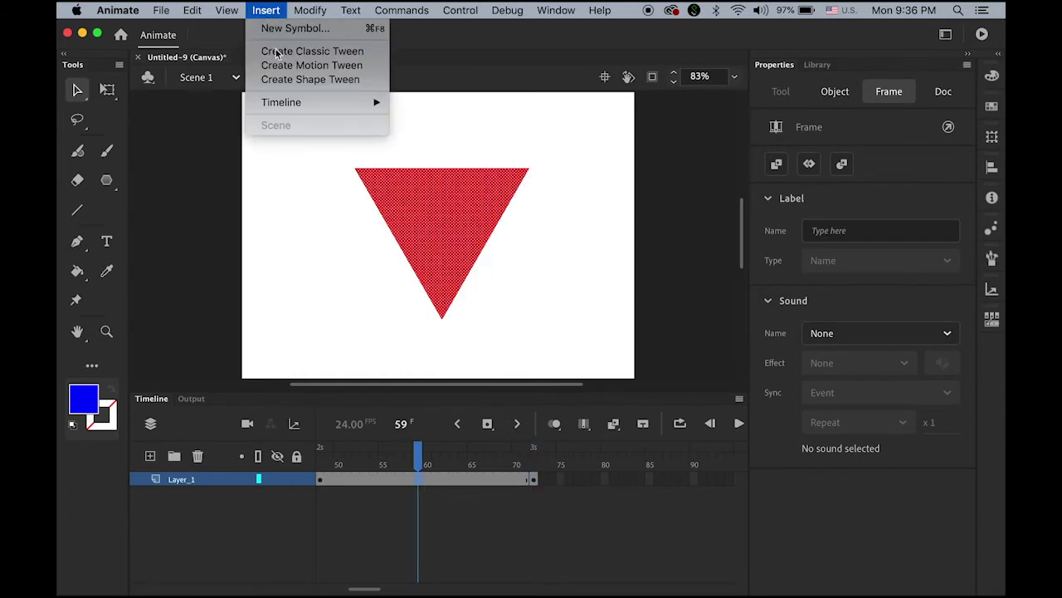
left_click(292, 80)
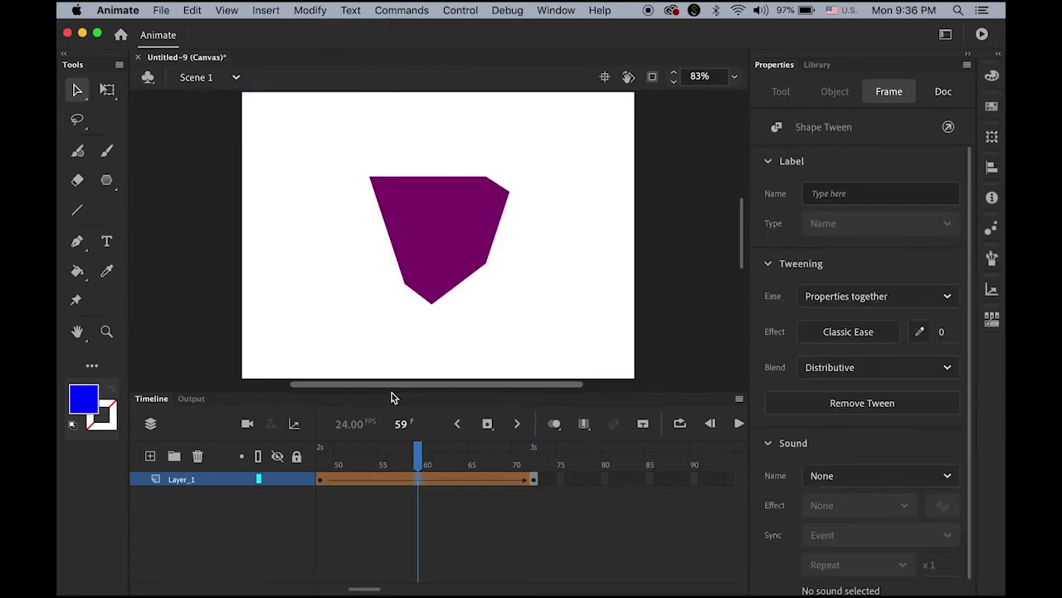
left_click_drag(417, 454, 78, 429)
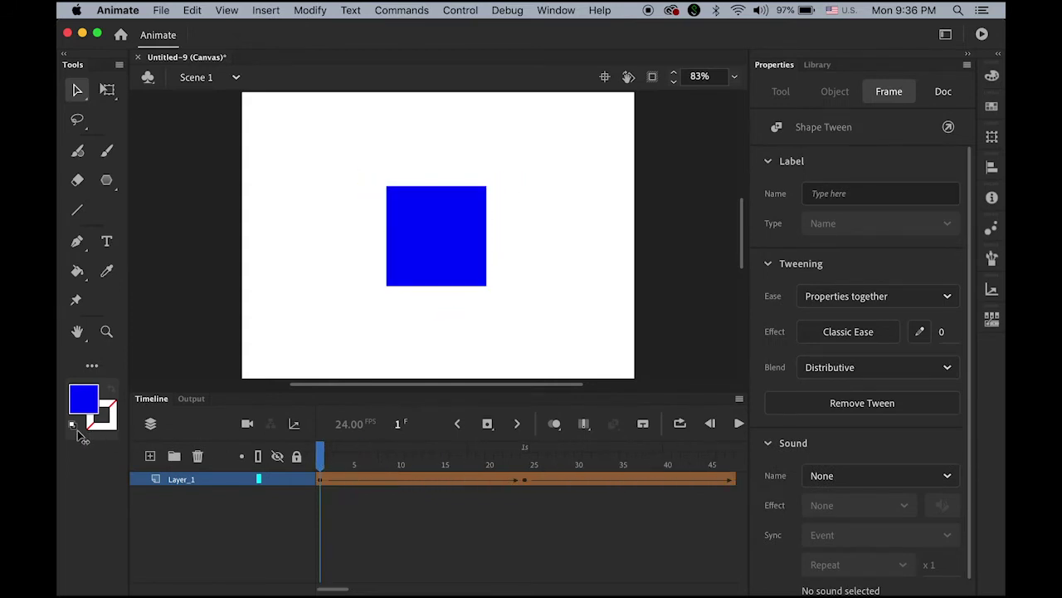
key("Return")
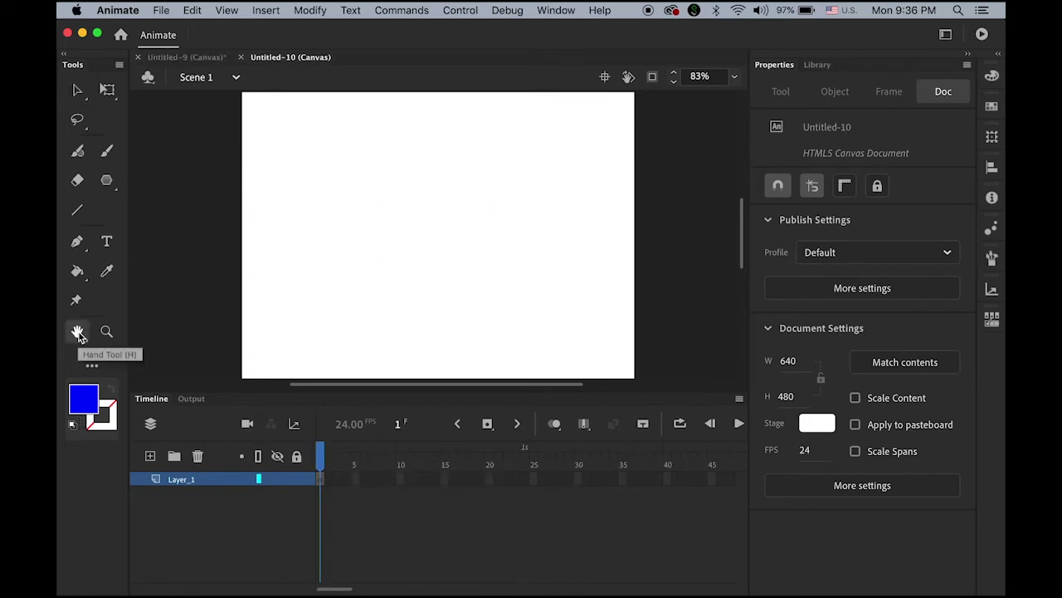
Pick the Rectangle tool from the shape tool flyout in Untitled-10.
left_click(77, 332)
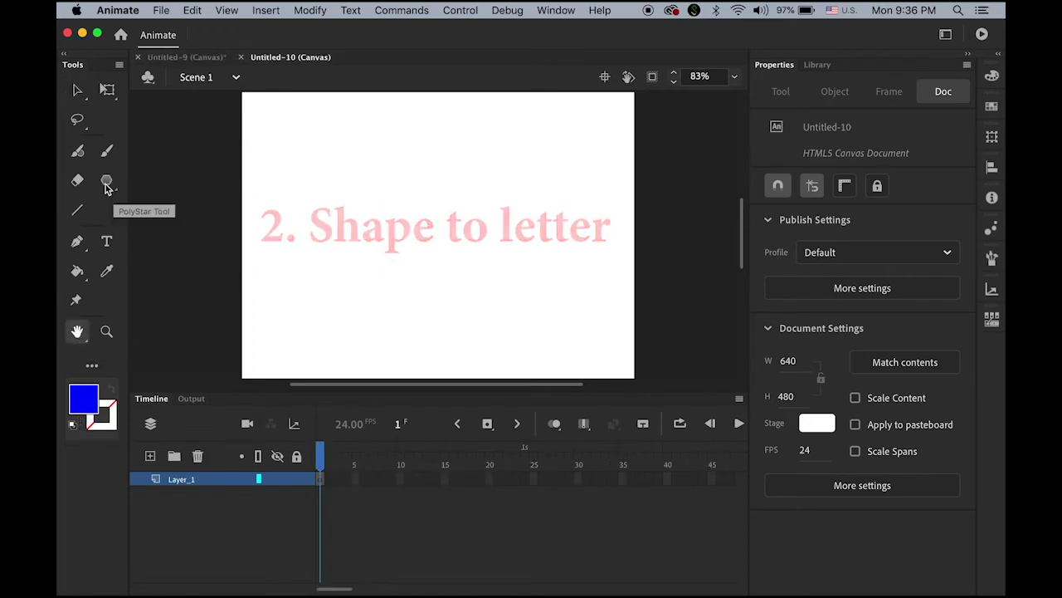
left_click(107, 183)
left_click(174, 185)
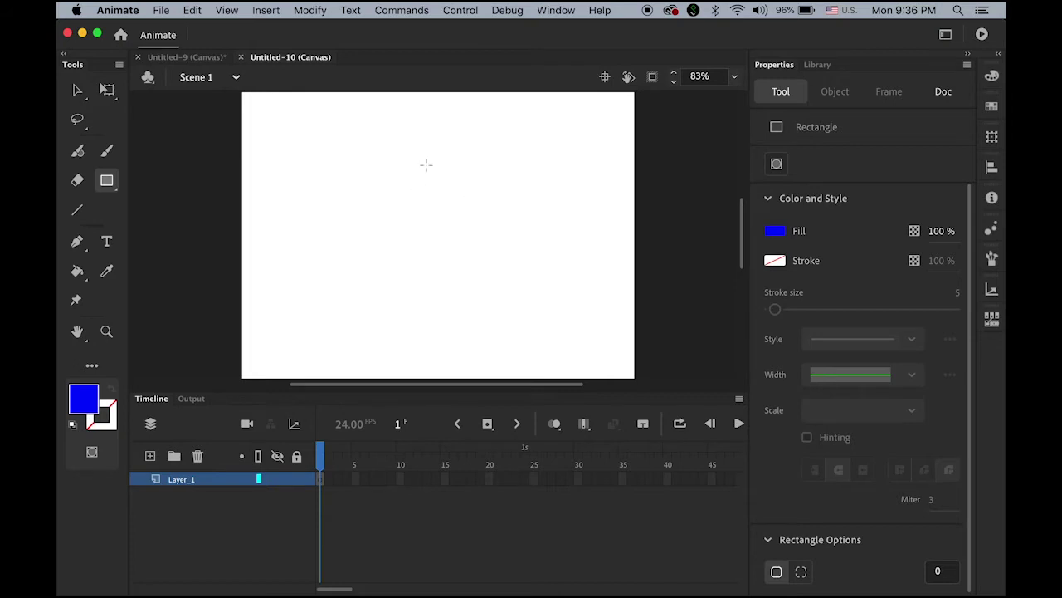
Undo a tall trial rectangle, draw a blue square in the stage centre, and select frame 24.
left_click_drag(416, 162, 473, 316)
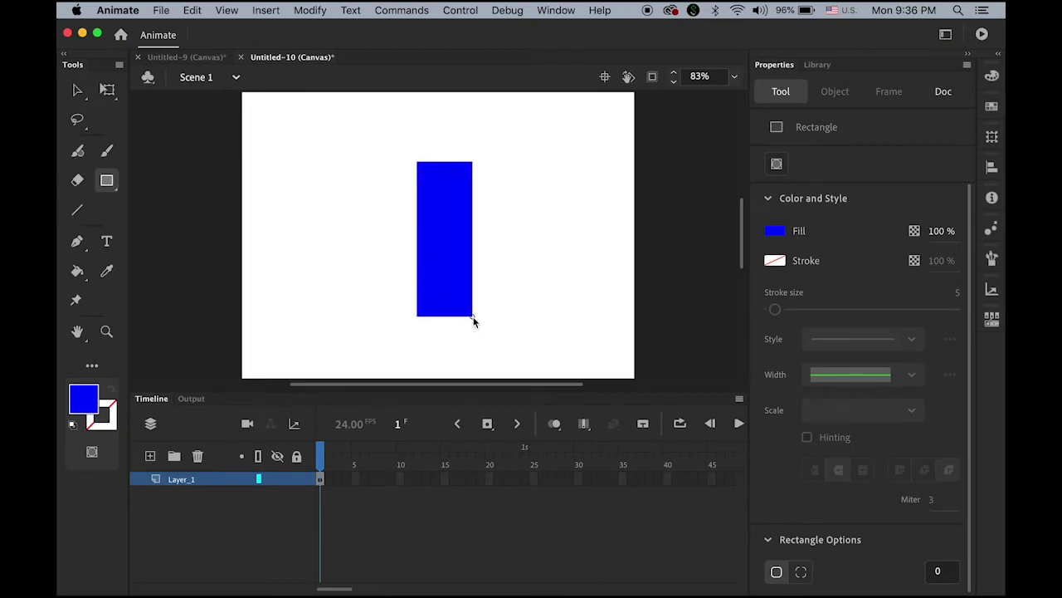
key("super+z")
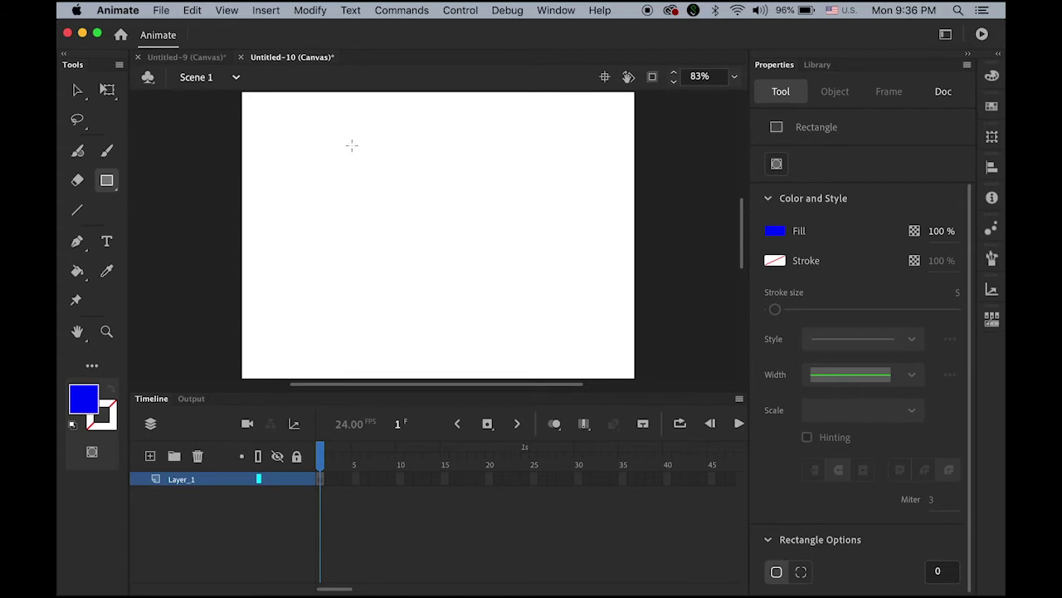
left_click_drag(361, 160, 516, 315)
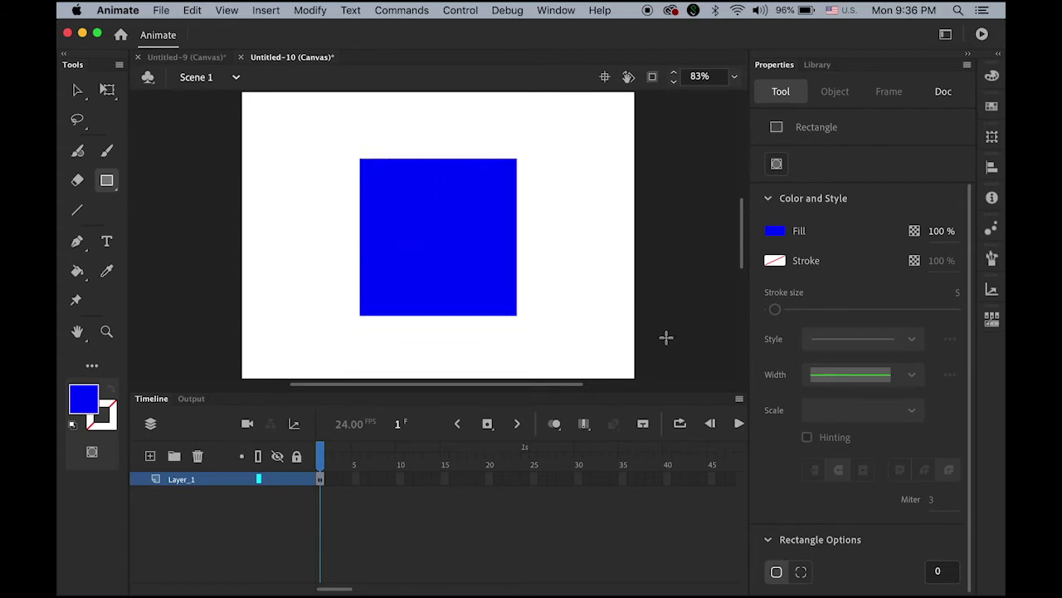
left_click(524, 481)
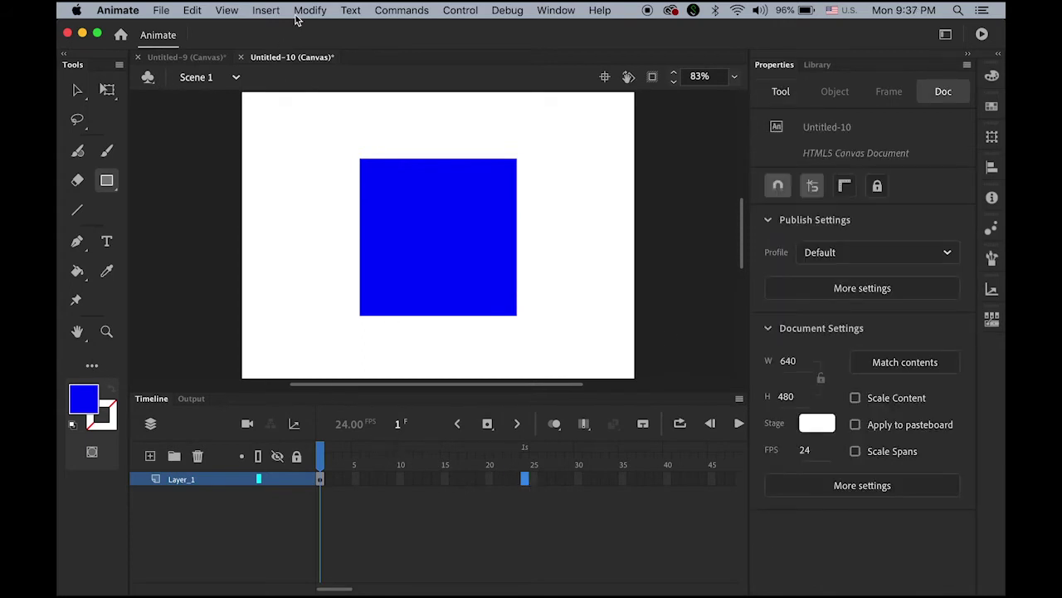
Insert a blank keyframe at frame 24 of Untitled-10.
left_click(266, 10)
mouse_move(302, 105)
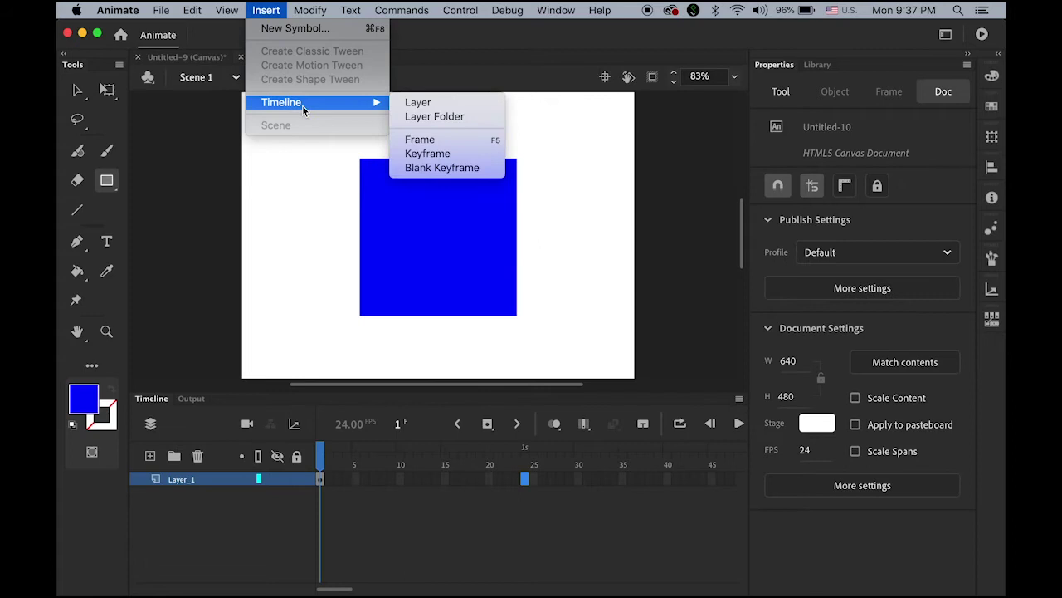
left_click(475, 169)
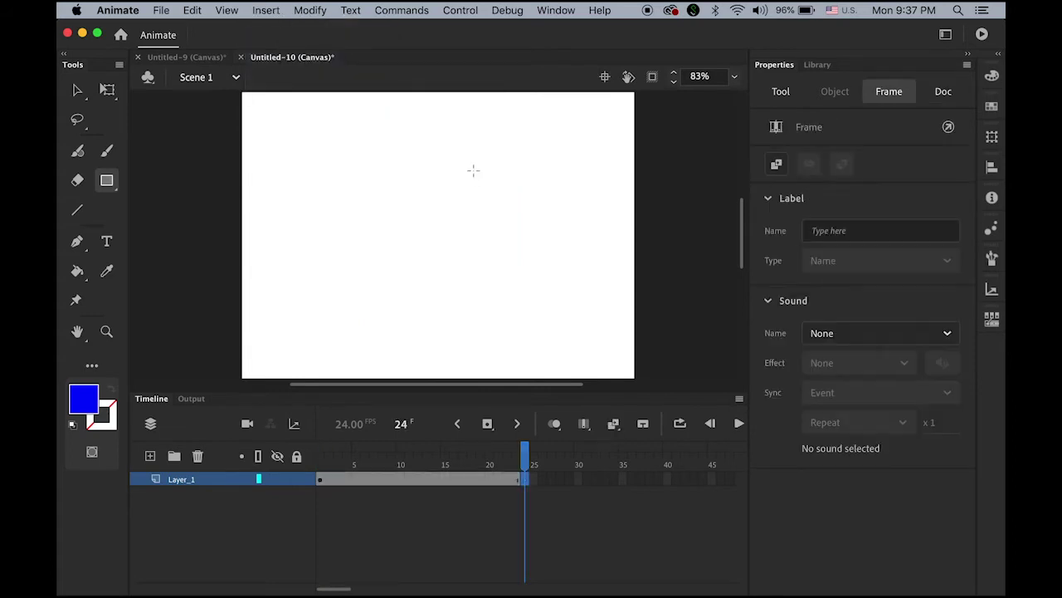
Type a blue 96 pt Impact letter "T" and move it to the stage centre.
left_click(108, 244)
left_click(362, 197)
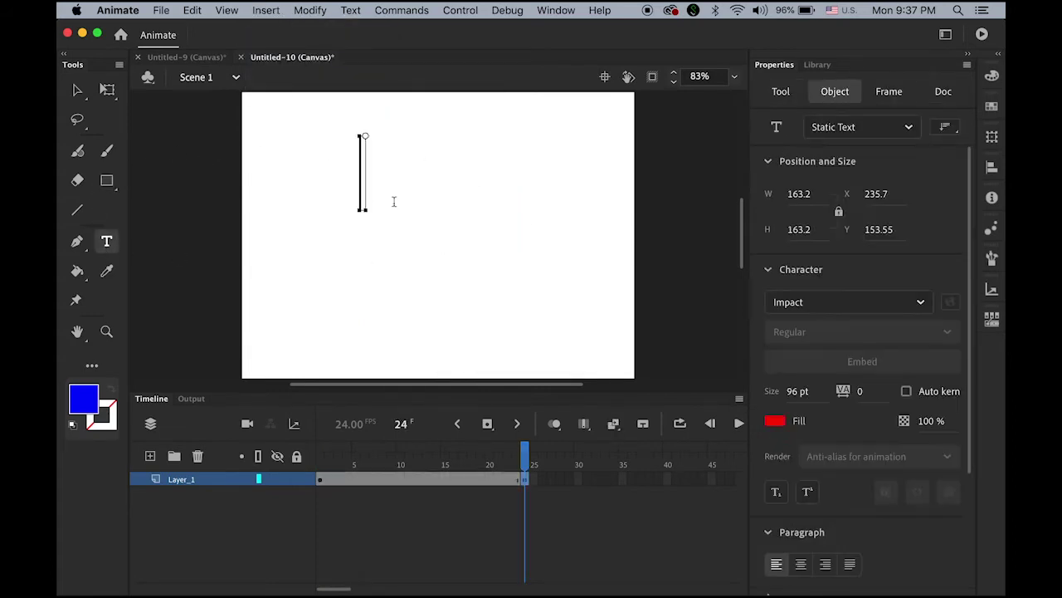
type("T")
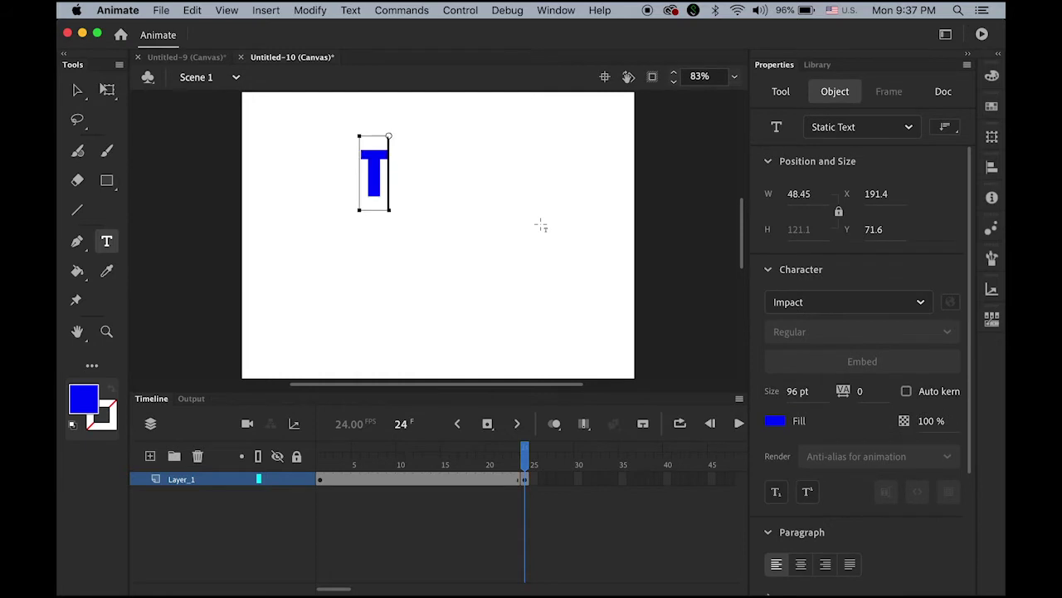
left_click(77, 91)
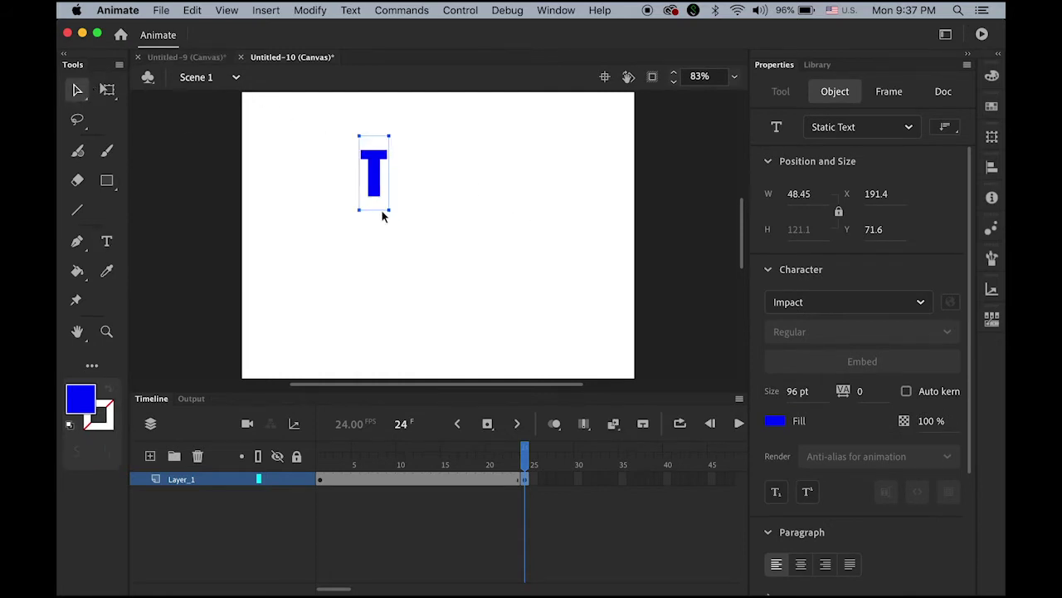
left_click_drag(377, 189, 459, 246)
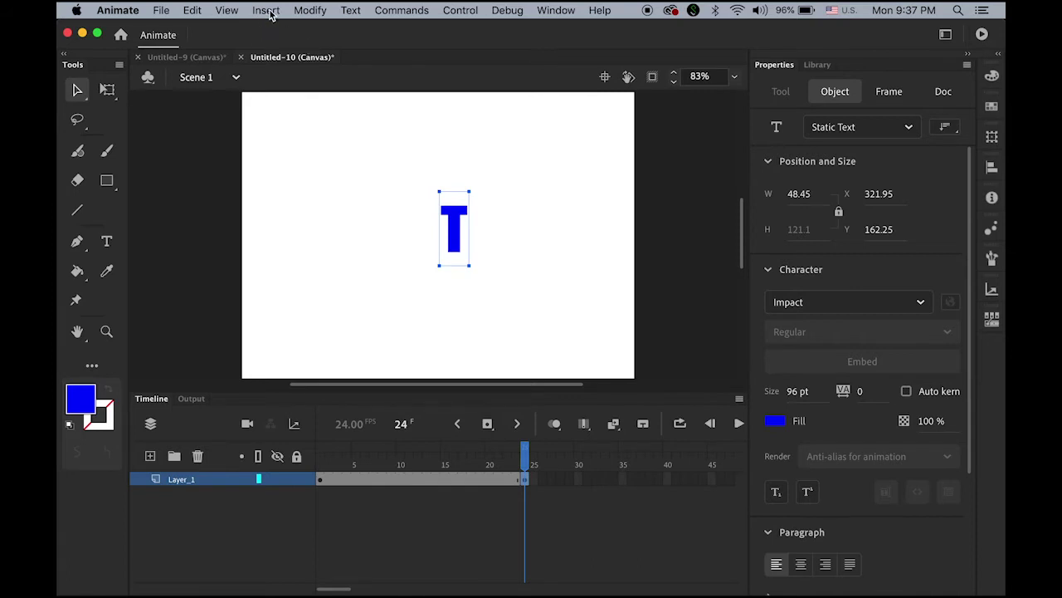
Break the T apart into a shape and enlarge it to 210.8 × 370.8 at X 216.6, Y 37.75.
left_click(307, 10)
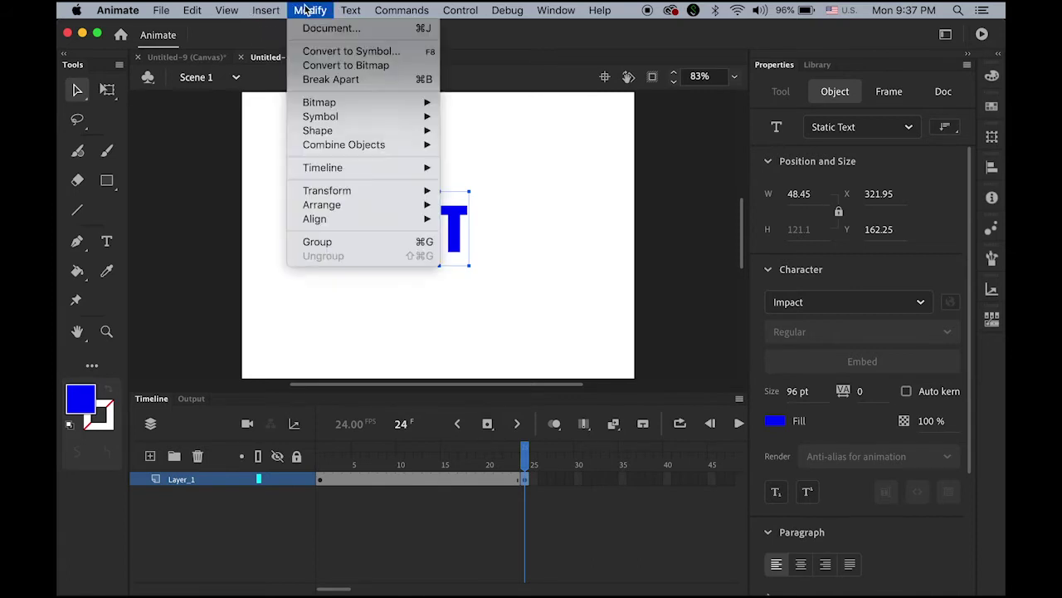
left_click(354, 79)
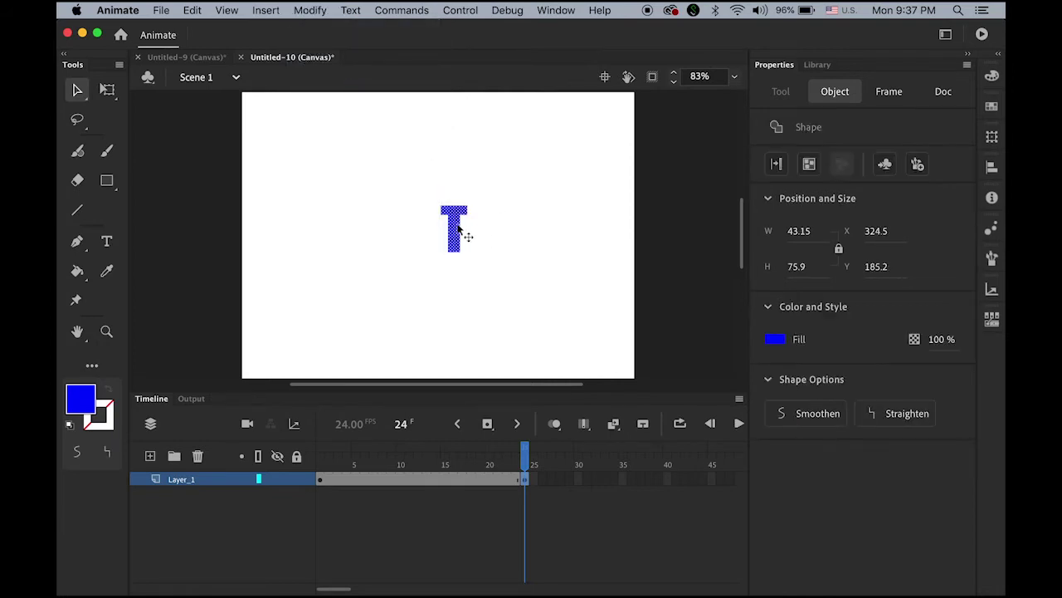
left_click_drag(466, 239, 453, 243)
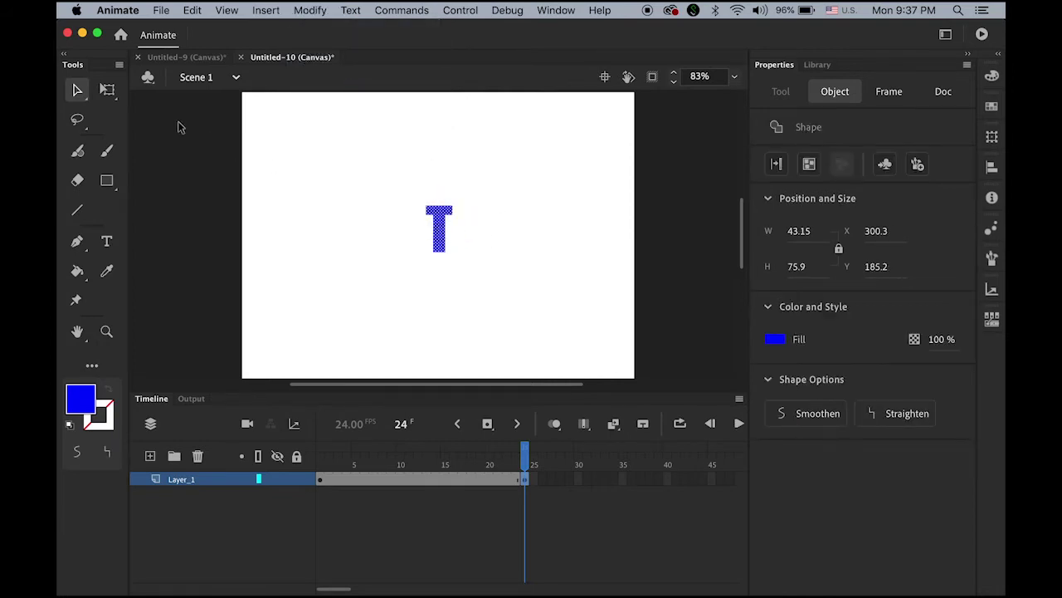
left_click(107, 89)
left_click_drag(453, 251, 581, 342)
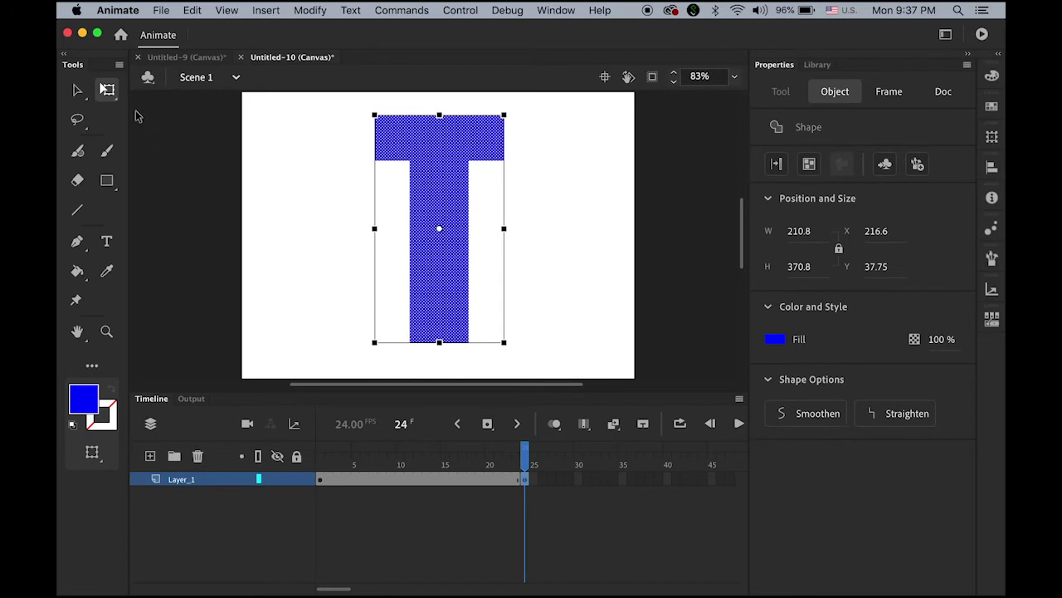
Fill the T with red, then scrub back to a frame showing the blue square.
left_click(77, 90)
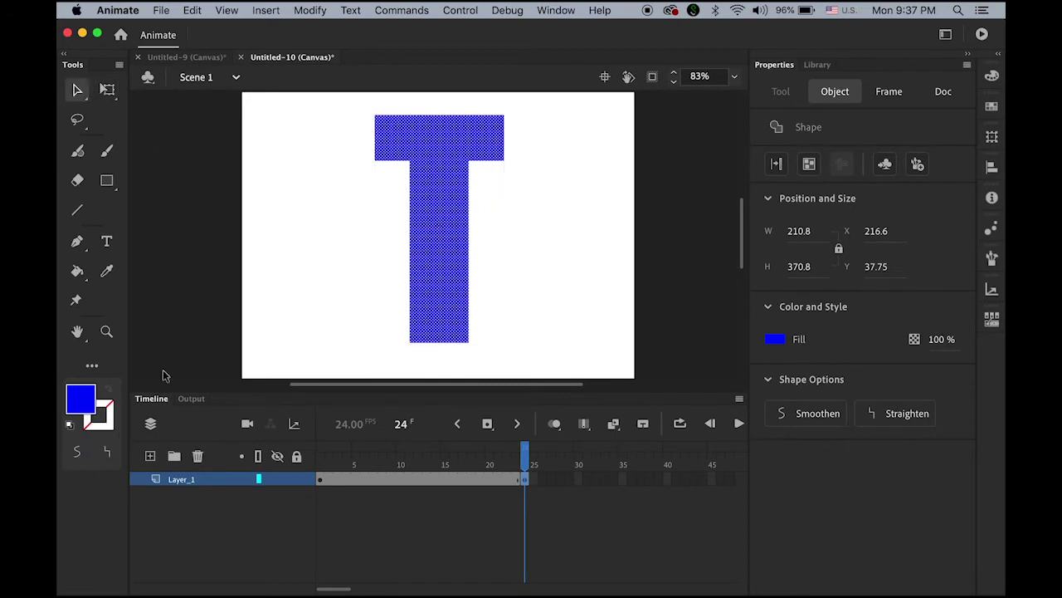
left_click(83, 404)
left_click(161, 301)
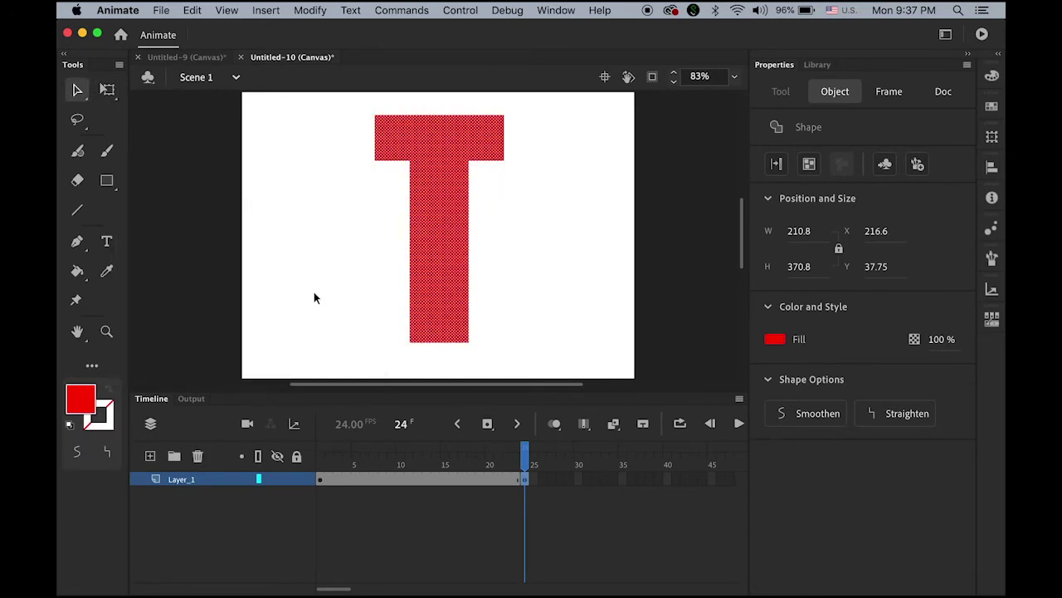
left_click(313, 291)
left_click_drag(496, 459, 531, 483)
left_click(409, 463)
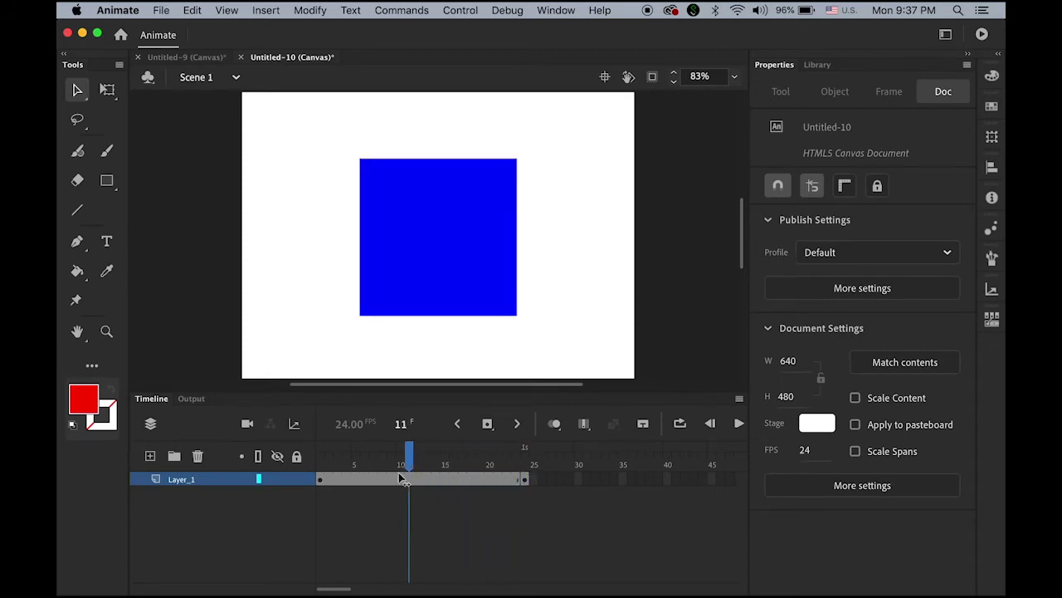
Add a shape tween on frames 1–24 morphing the blue square into the red T, and play it.
left_click(400, 463)
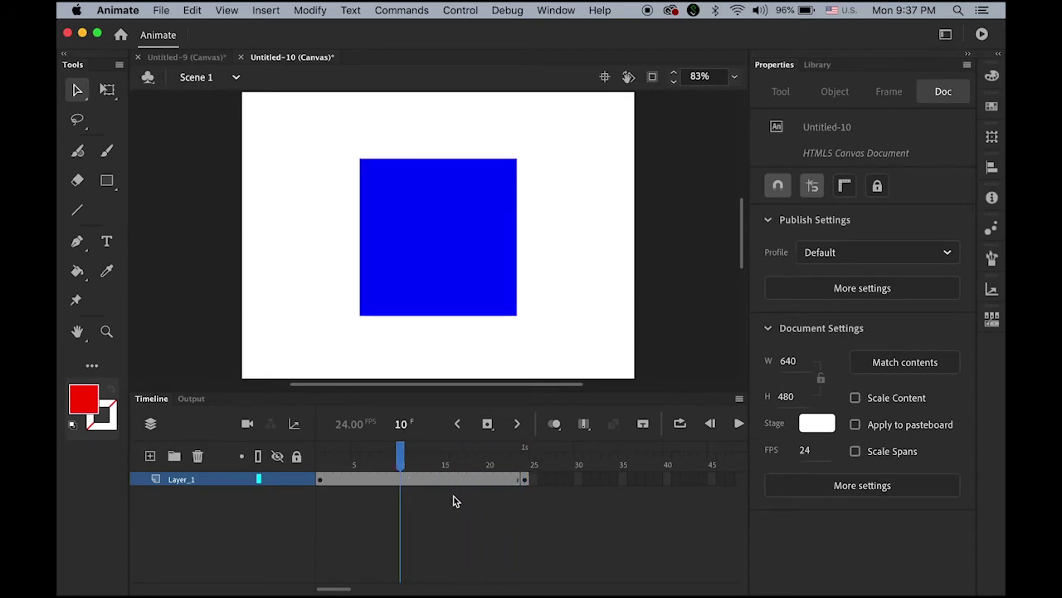
left_click(410, 482)
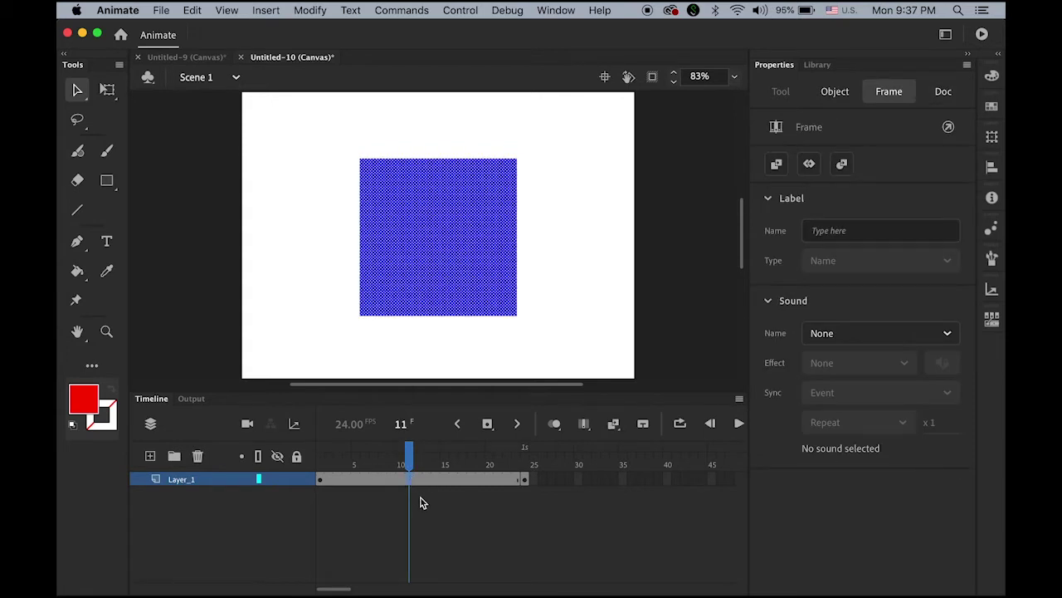
left_click(262, 10)
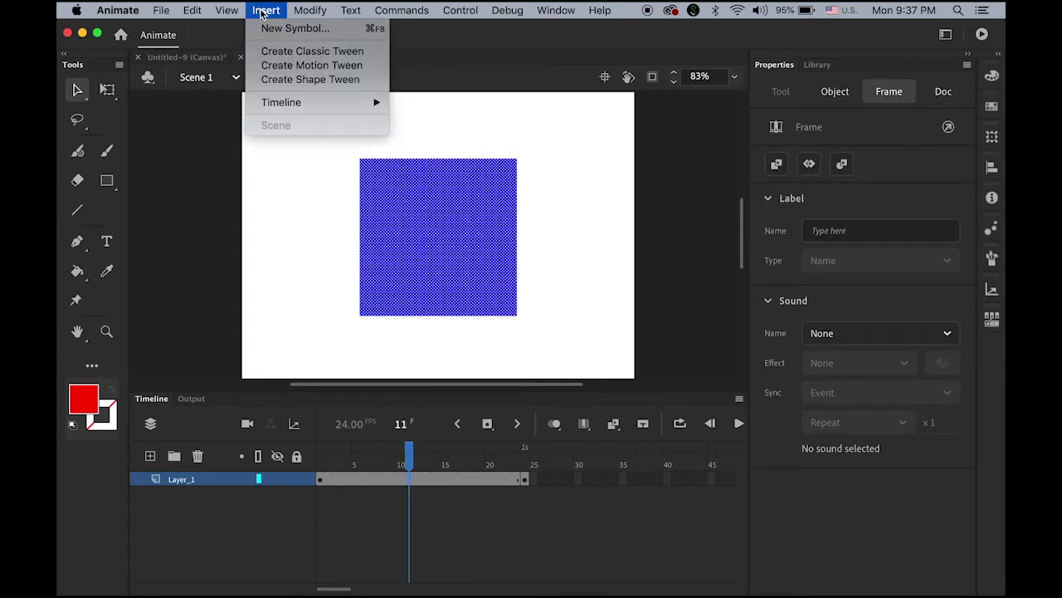
left_click(313, 82)
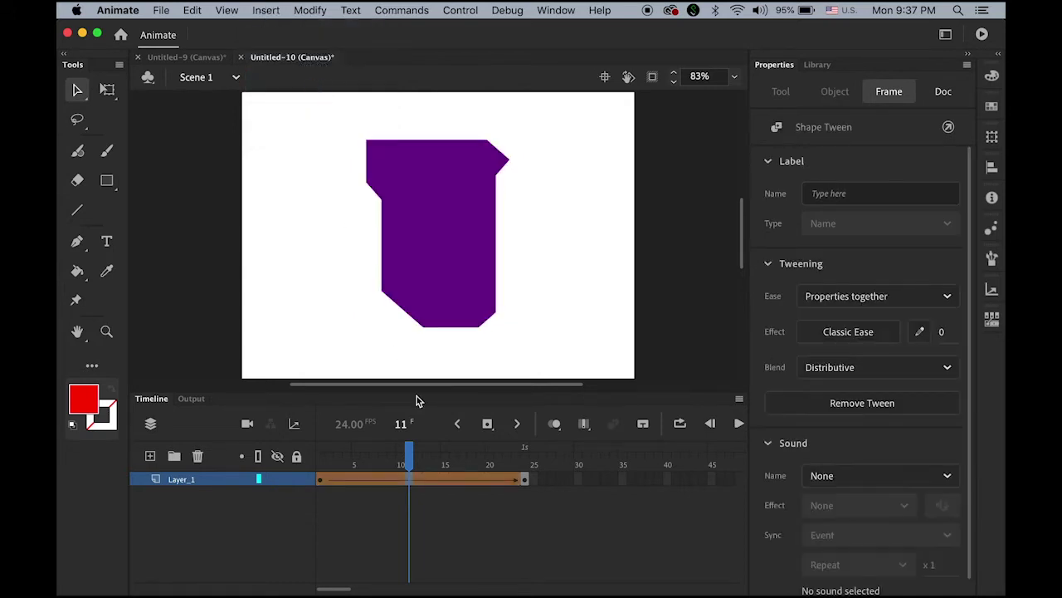
left_click_drag(409, 452, 253, 432)
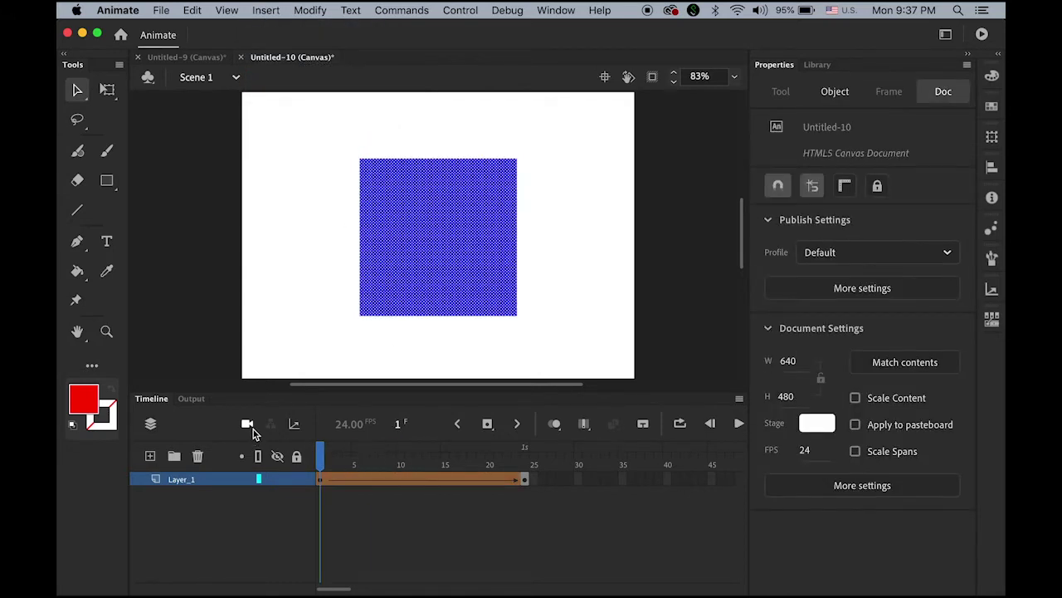
key("Return")
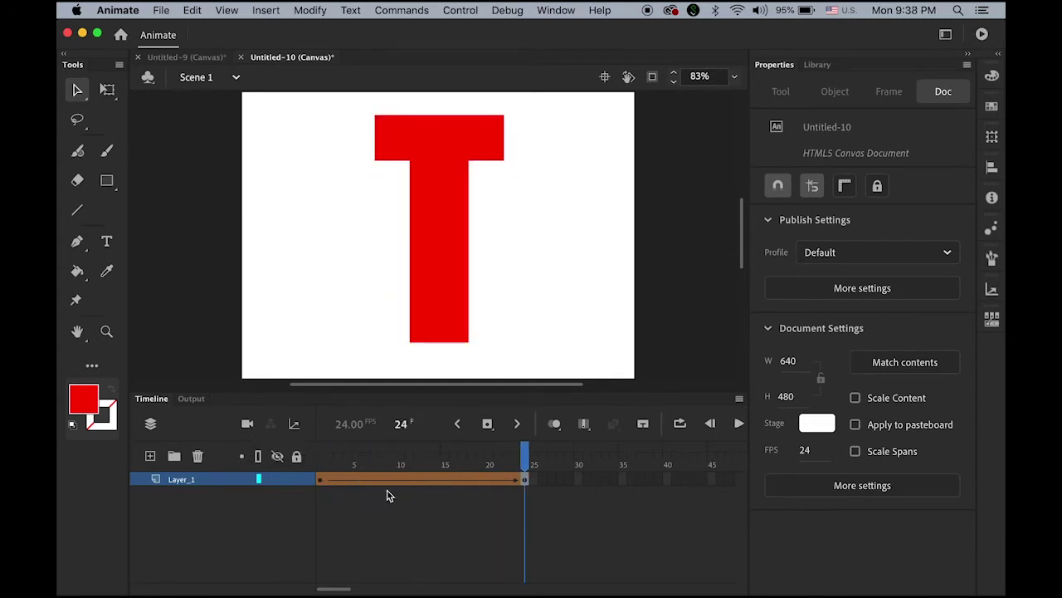
left_click_drag(340, 590, 347, 589)
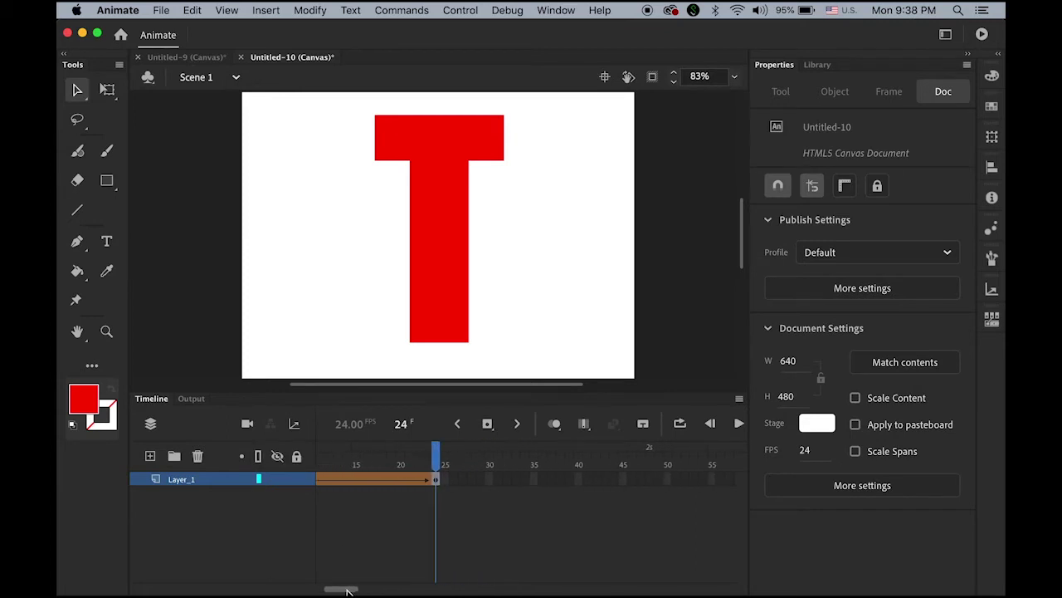
Insert a blank keyframe at frame 48 on Layer_1.
left_click(649, 479)
left_click(265, 11)
mouse_move(303, 102)
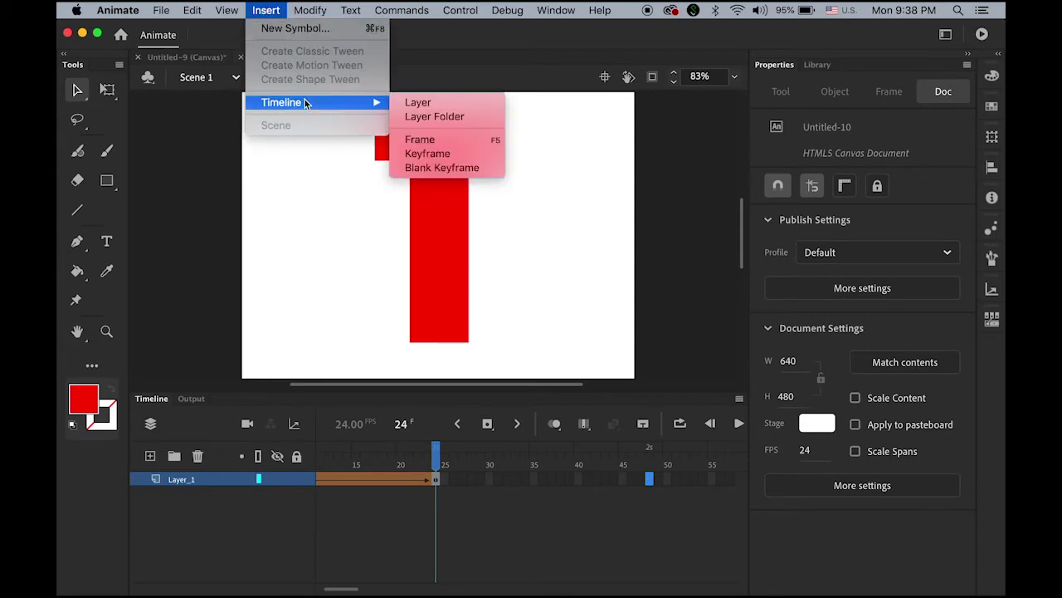
left_click(442, 168)
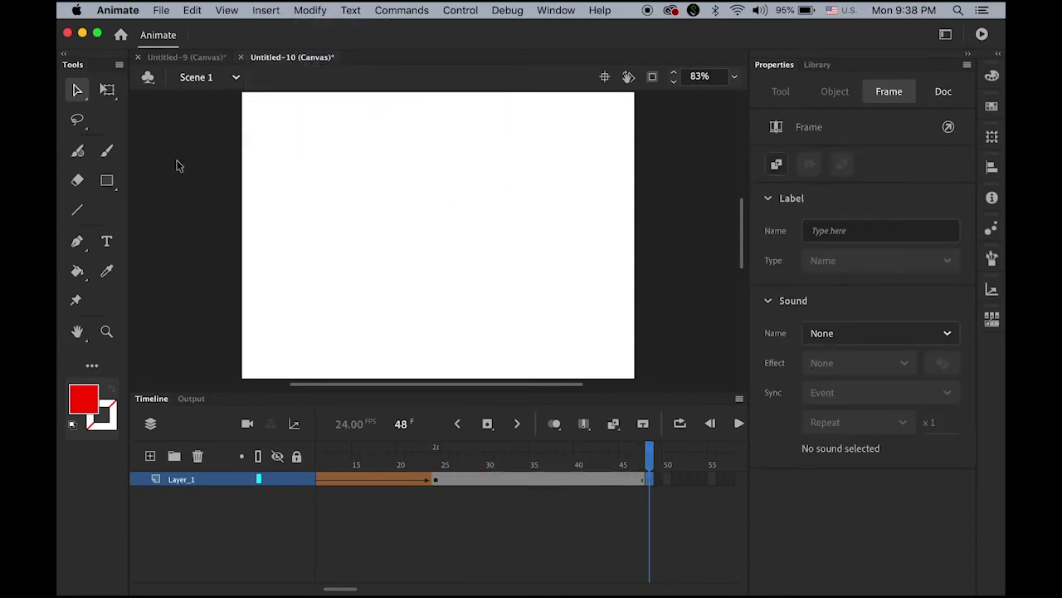
Draw a yellow 316.7 × 316.7 circle on frame 48 and centre it at X 157.15, Y 64.05.
left_click(107, 182)
left_click(107, 182)
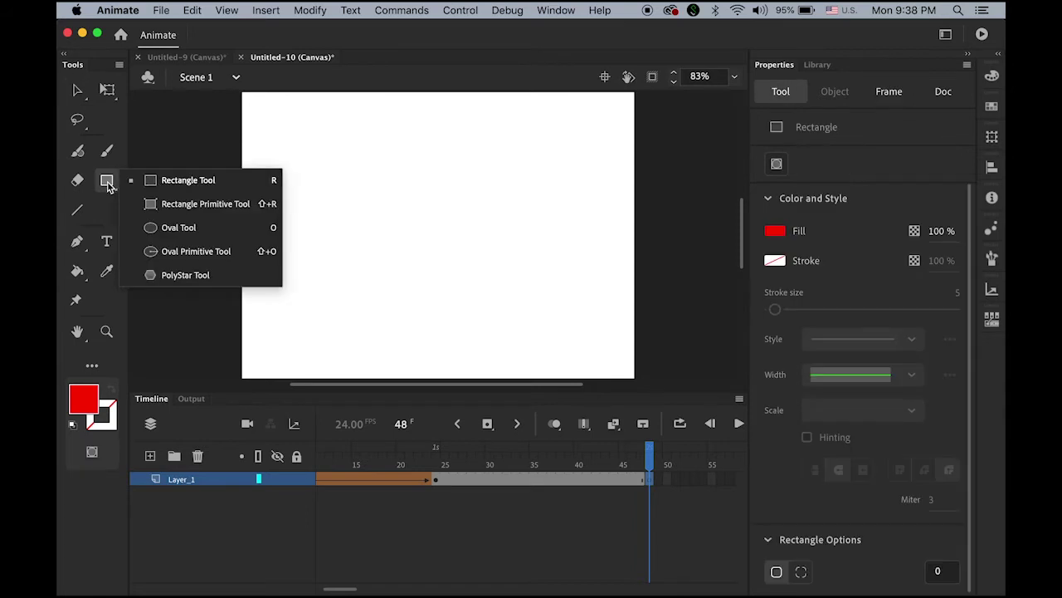
left_click(167, 234)
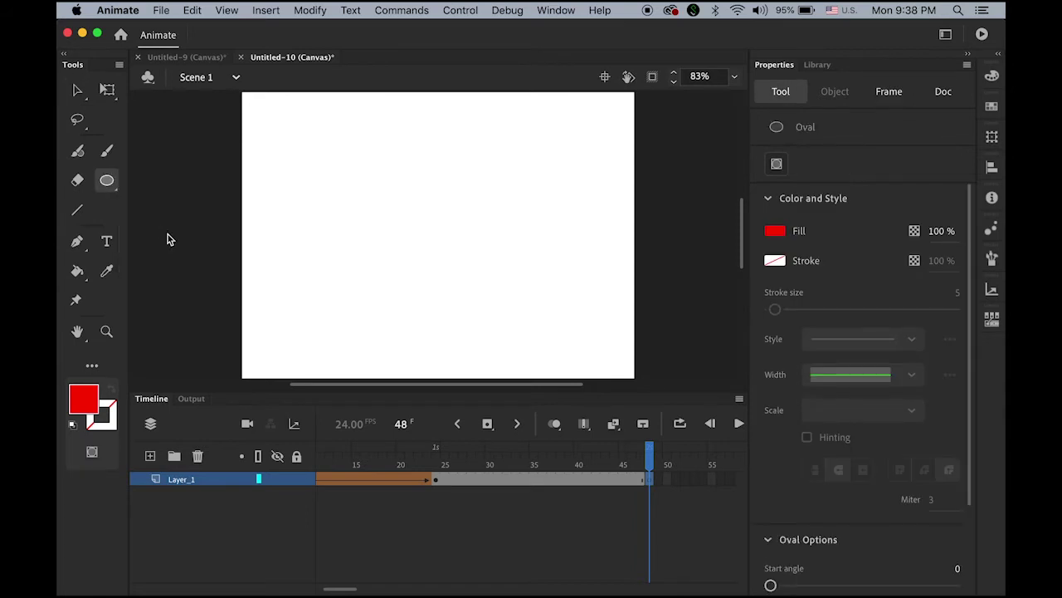
left_click(82, 399)
left_click(163, 331)
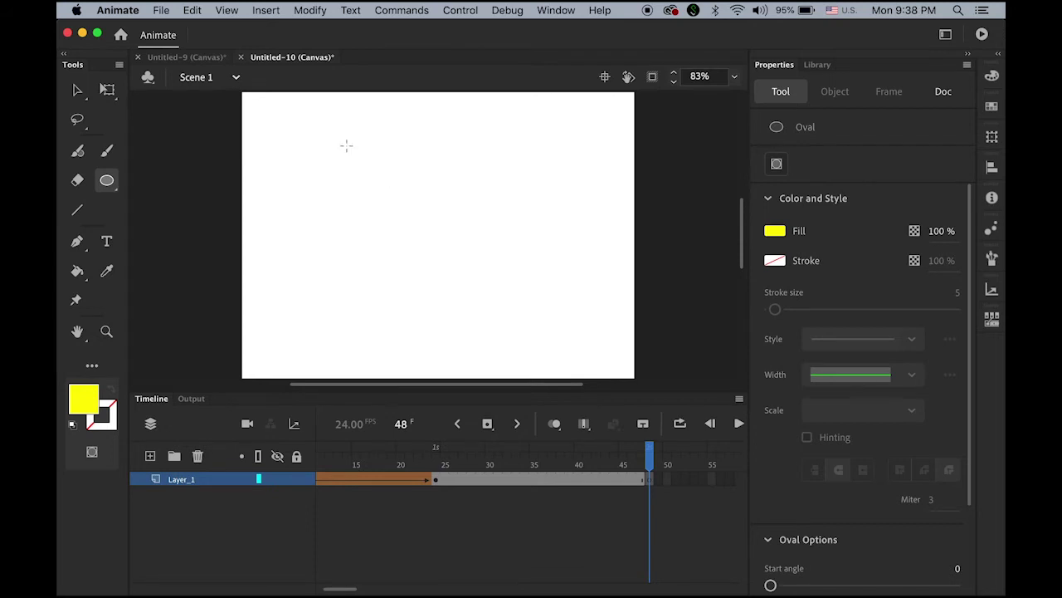
left_click_drag(346, 145, 540, 318)
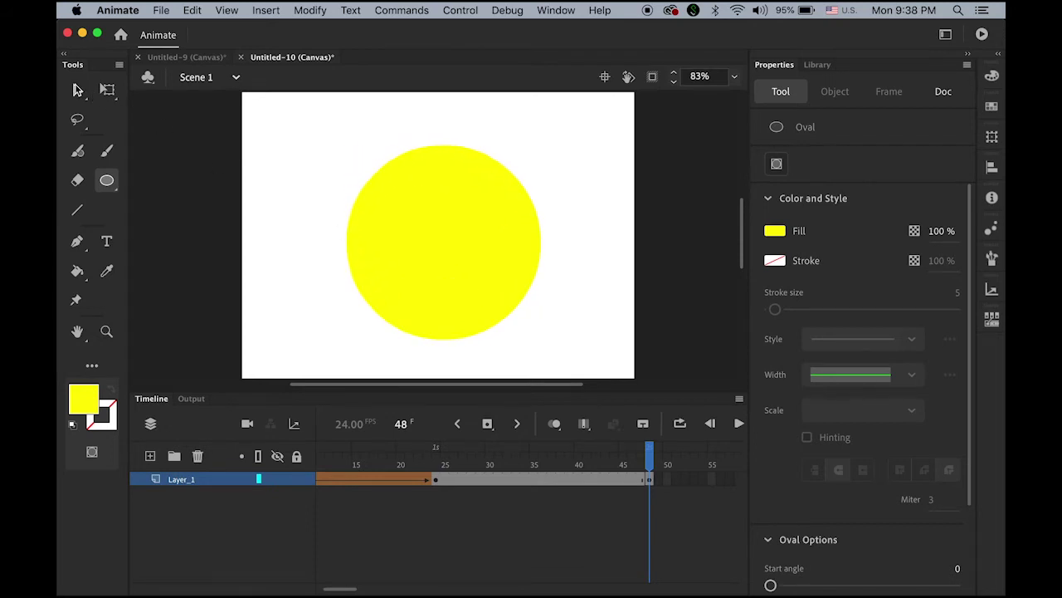
left_click(77, 89)
left_click(437, 239)
left_click_drag(437, 239, 432, 233)
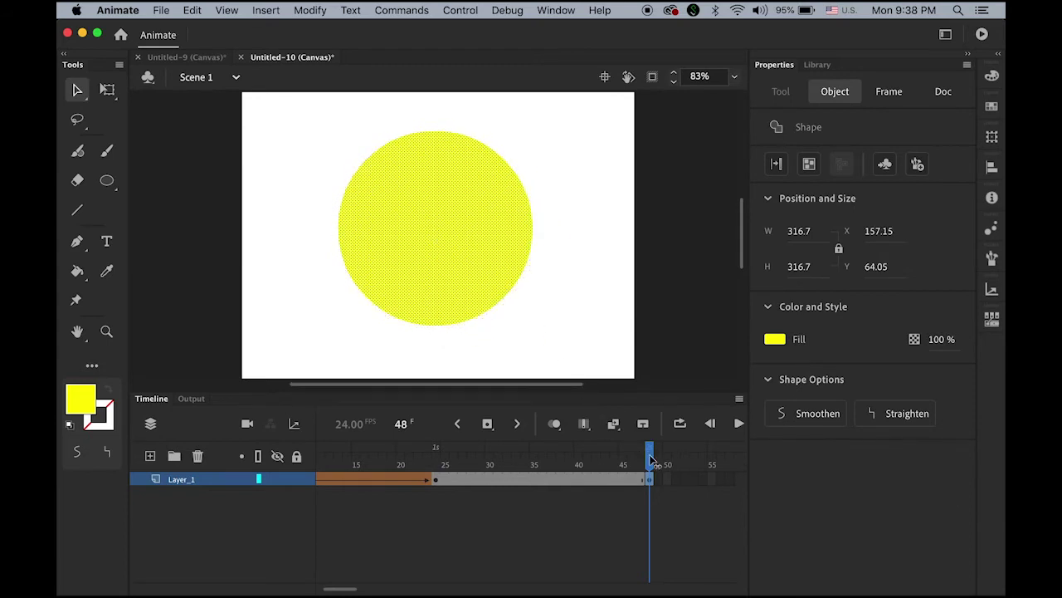
Select frame 36, between the red T and yellow circle keyframes.
left_click_drag(650, 459, 570, 459)
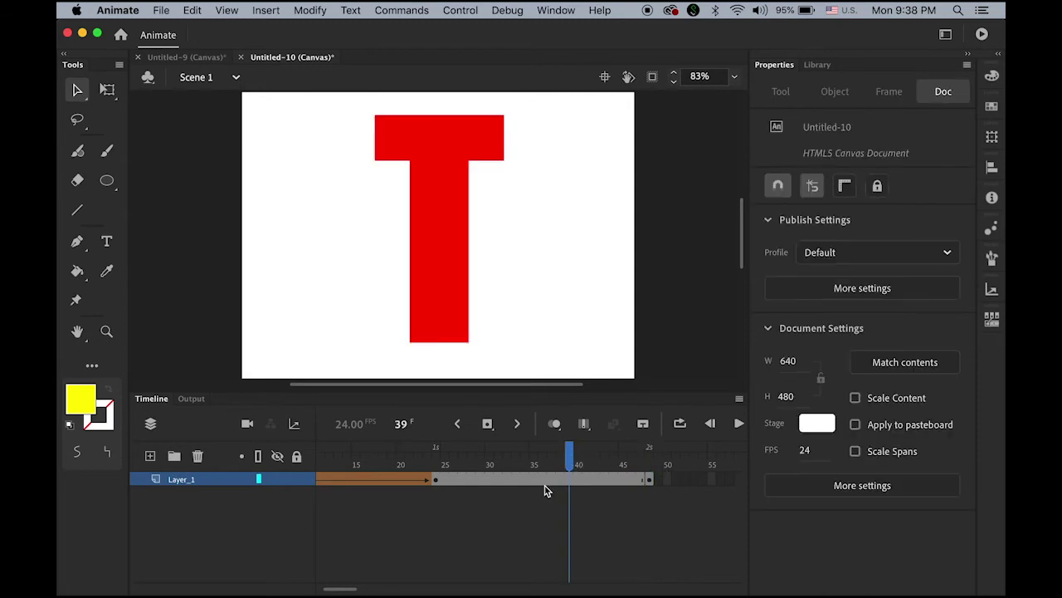
left_click(544, 481)
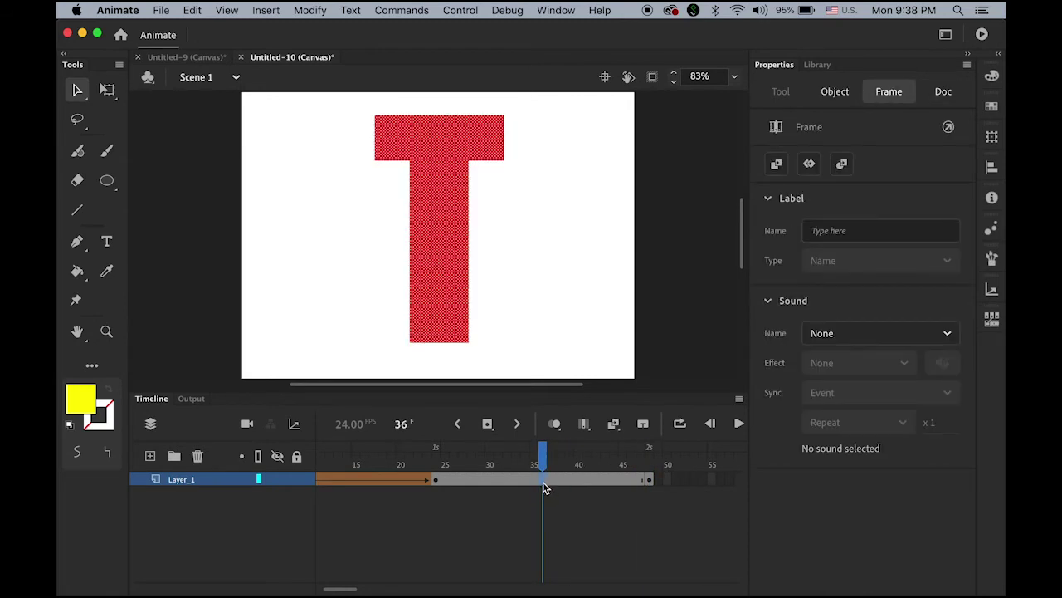
left_click(267, 11)
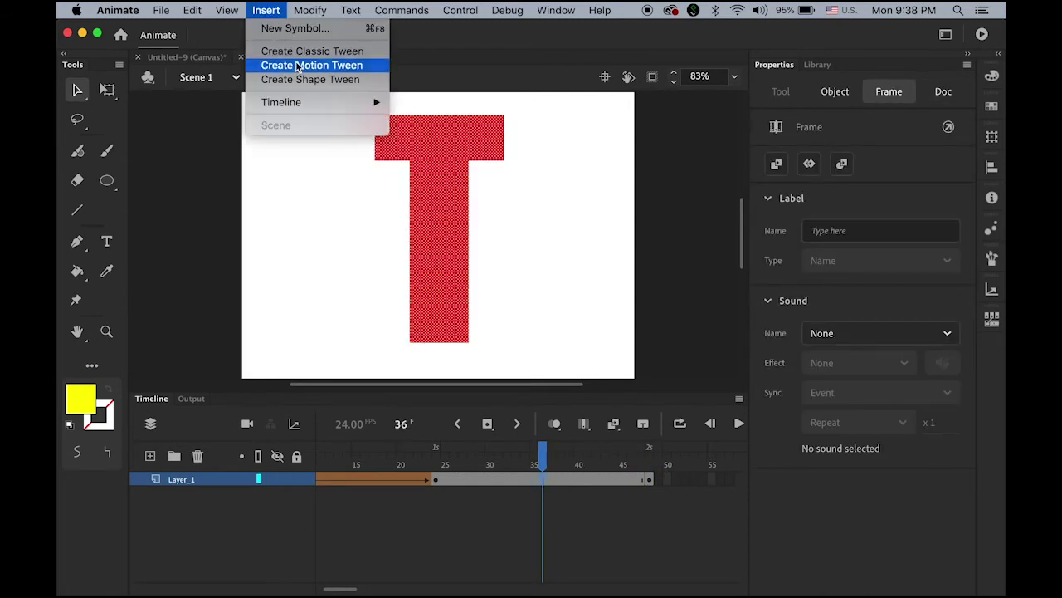
Shape-tween the red T into the yellow circle over frames 24–48 and play from frame 1.
left_click(303, 80)
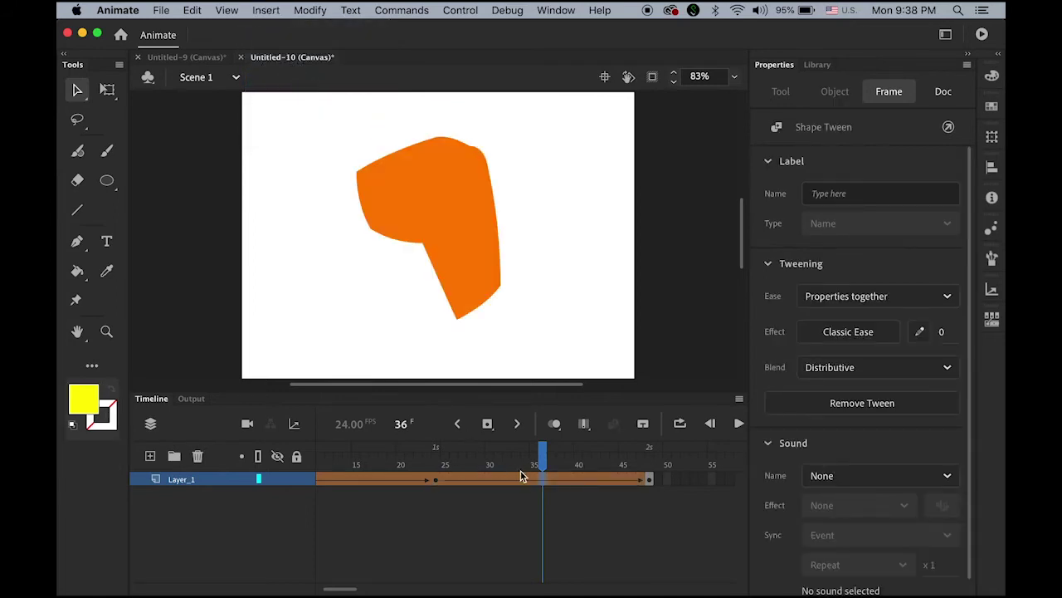
key("shift+comma")
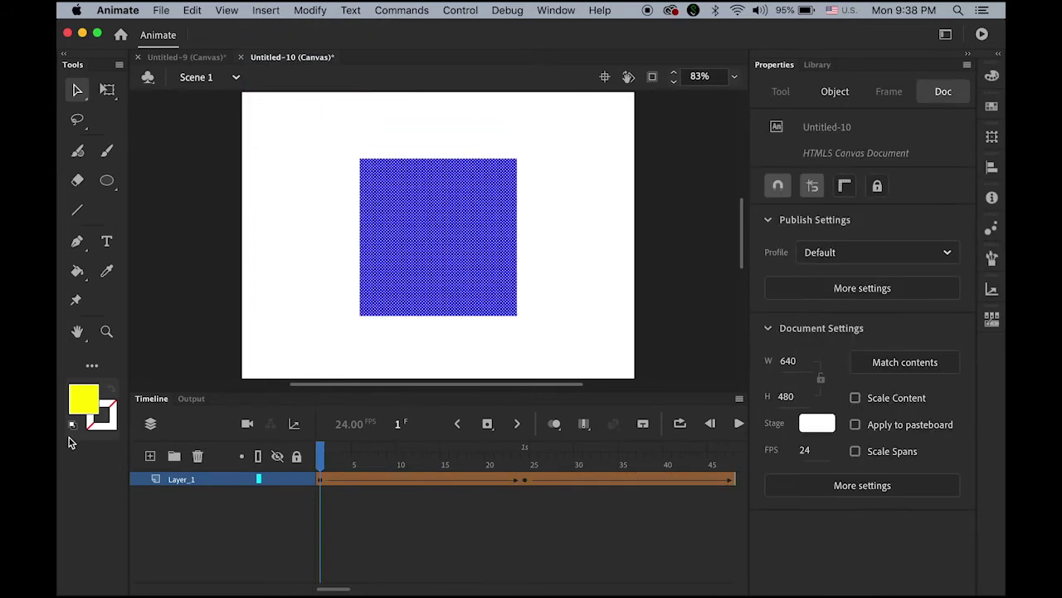
key("Return")
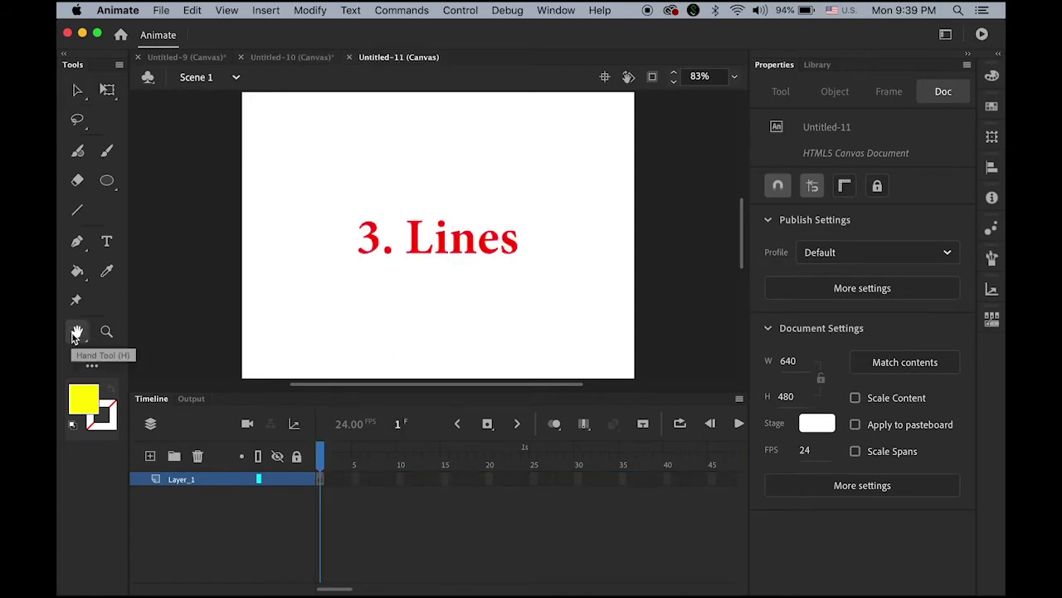
Set the fill colour to none and the stroke colour to red.
left_click(76, 333)
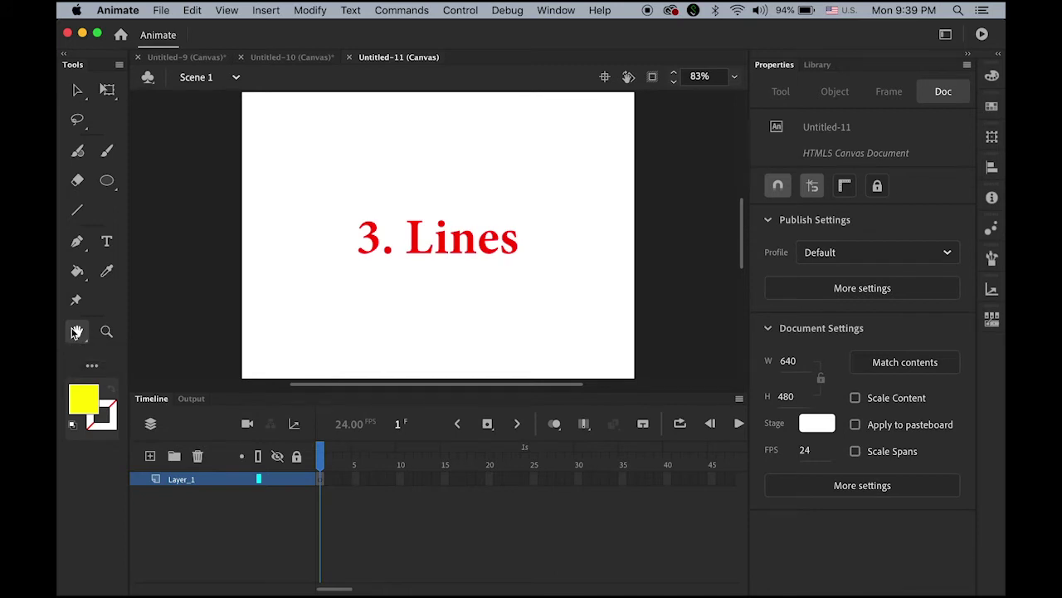
left_click(82, 410)
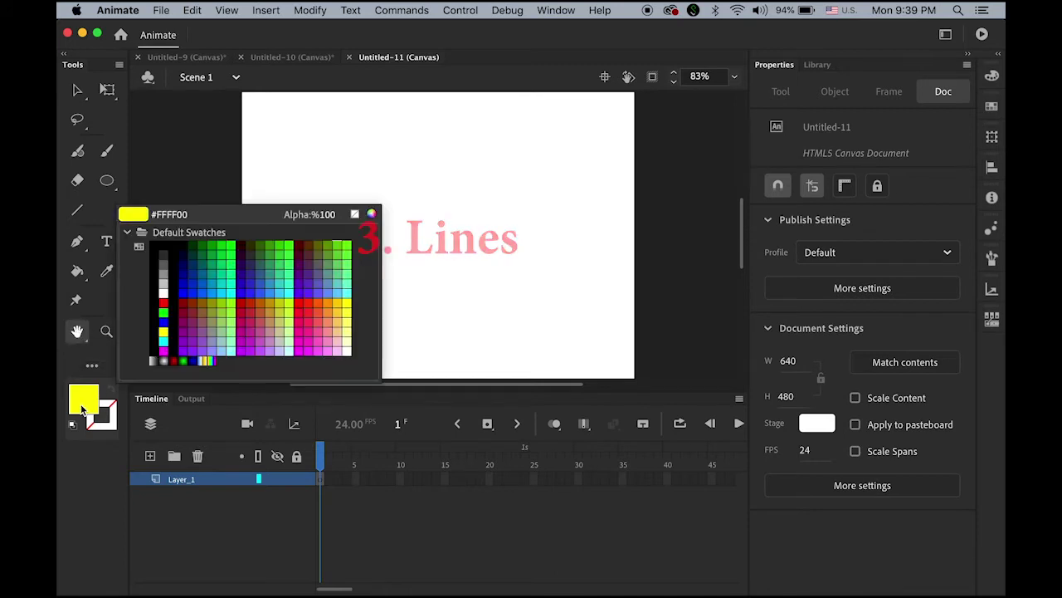
left_click(357, 216)
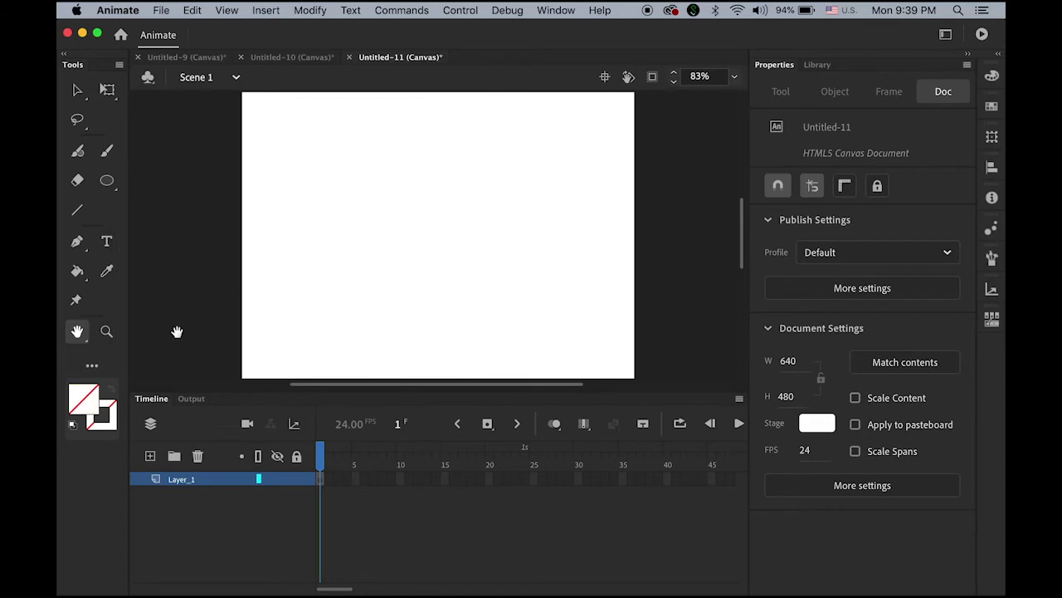
left_click(113, 426)
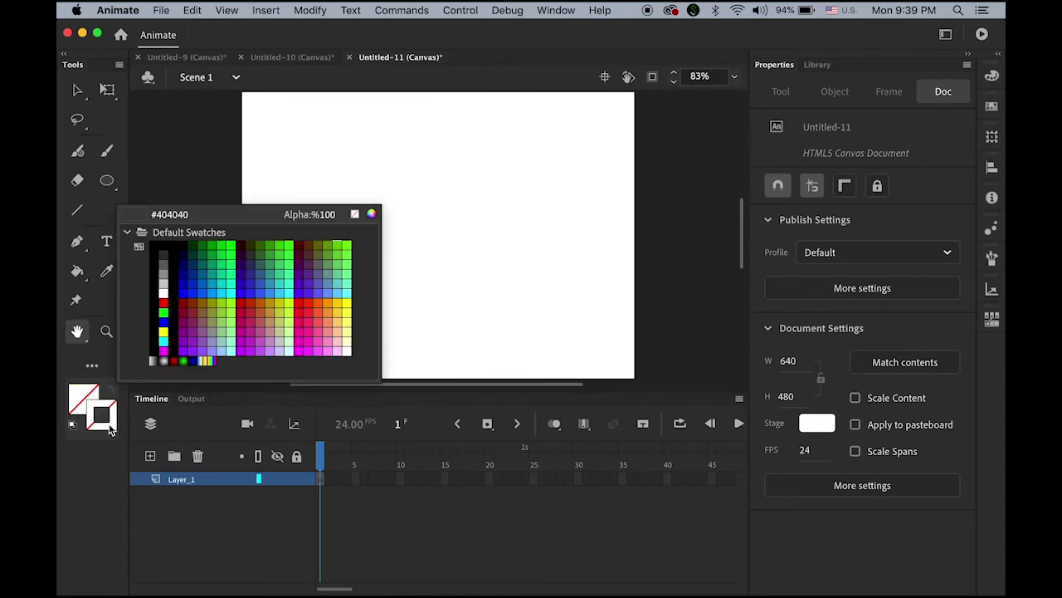
left_click(163, 303)
Draw a 589.85-wide horizontal red line across the stage, size 3 stroke, then select frame 24.
left_click(78, 212)
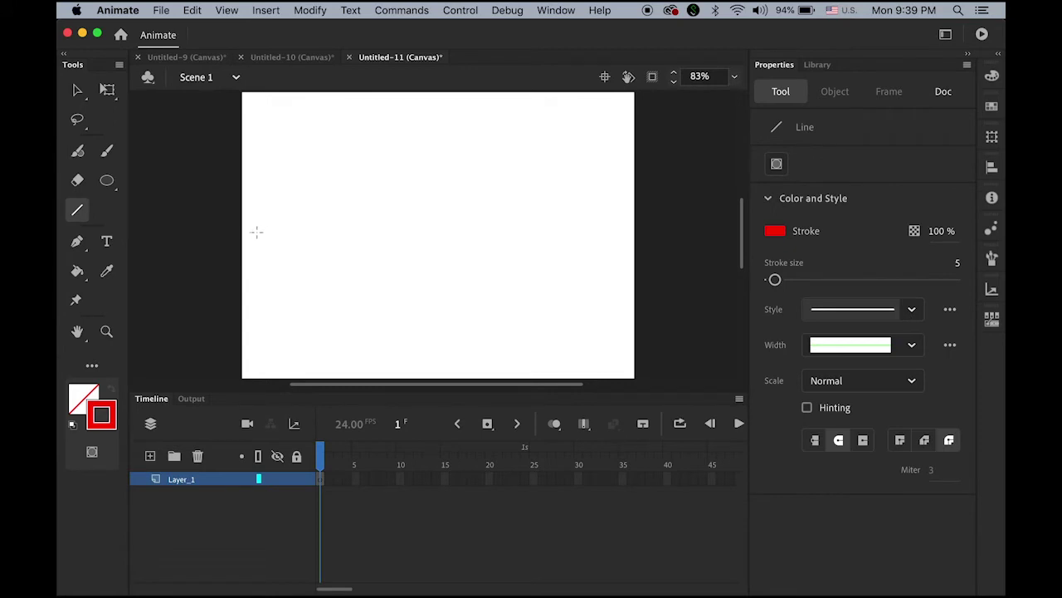
left_click_drag(256, 232, 615, 253)
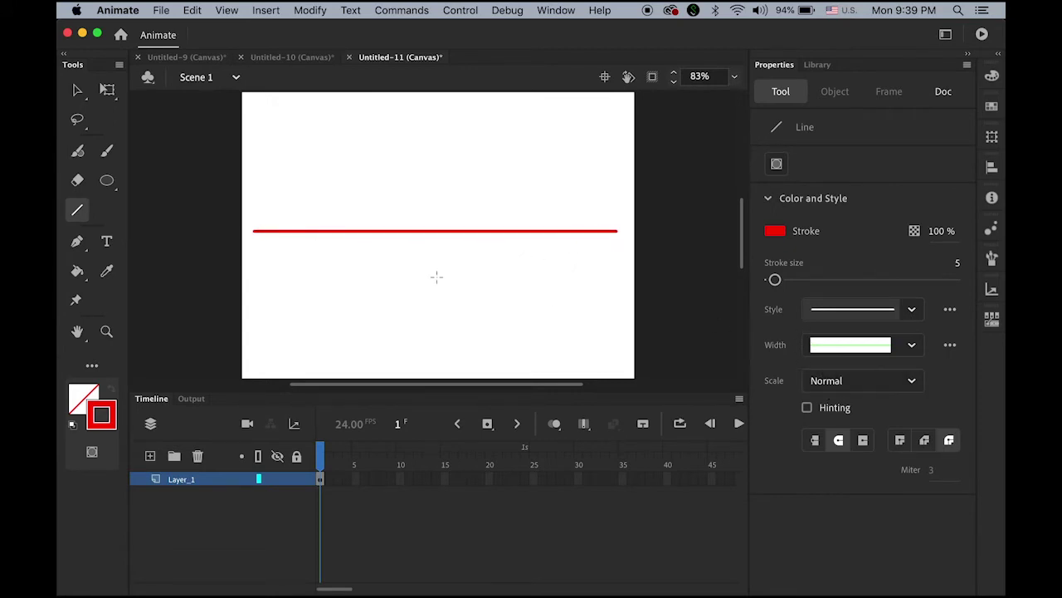
left_click(80, 94)
left_click(386, 233)
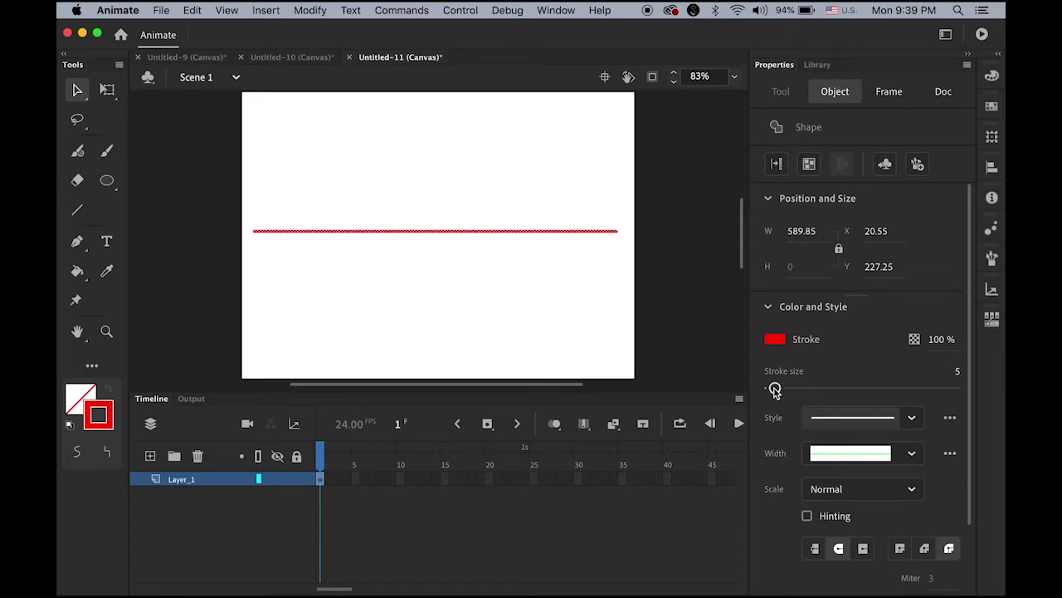
left_click(639, 352)
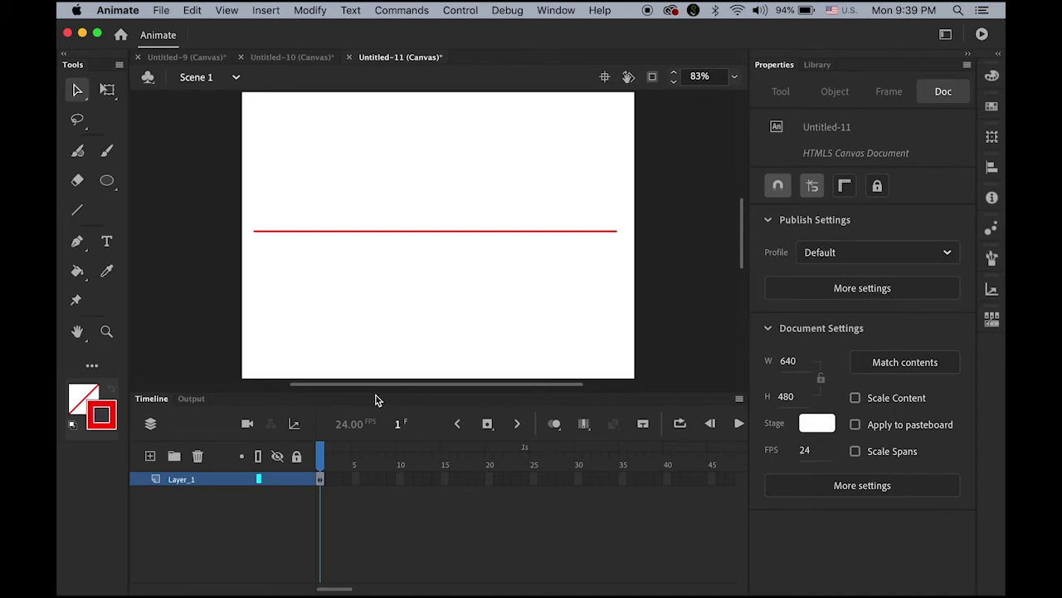
left_click(287, 233)
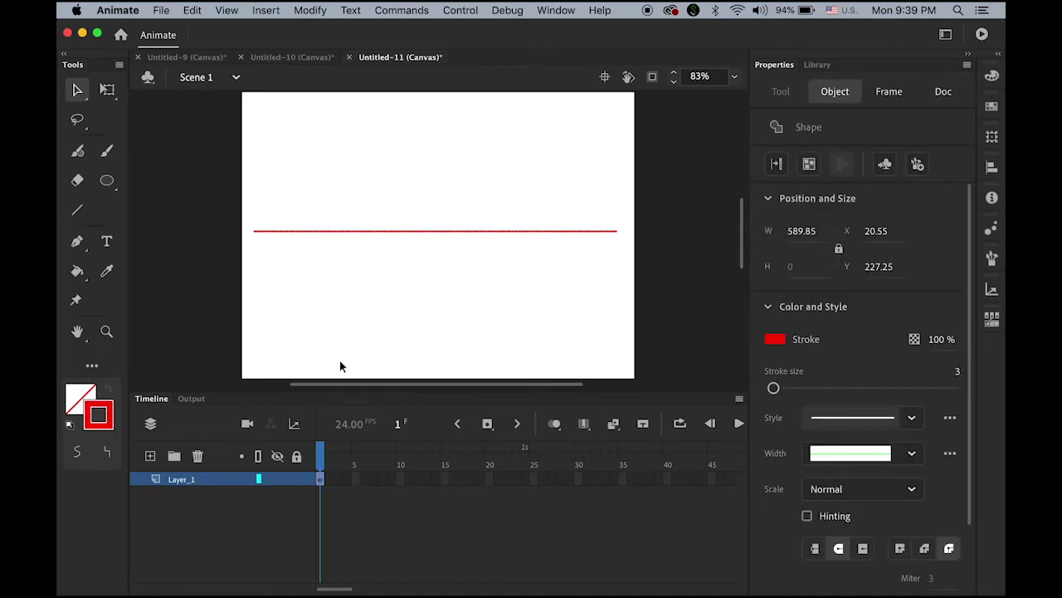
left_click(525, 480)
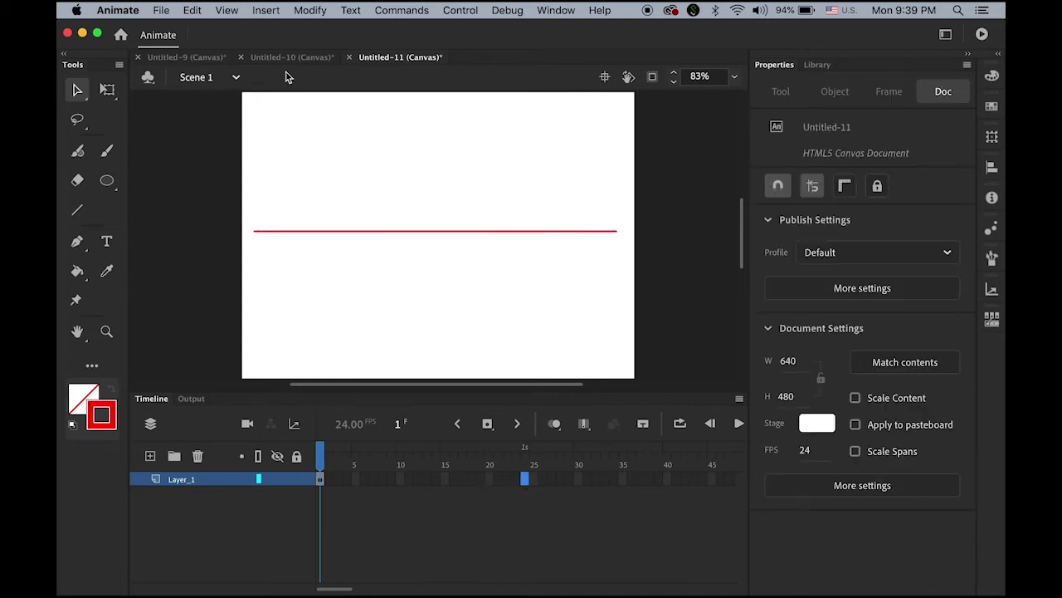
Add a blank keyframe at frame 24 and paste the red line in place on it.
left_click(266, 10)
mouse_move(295, 103)
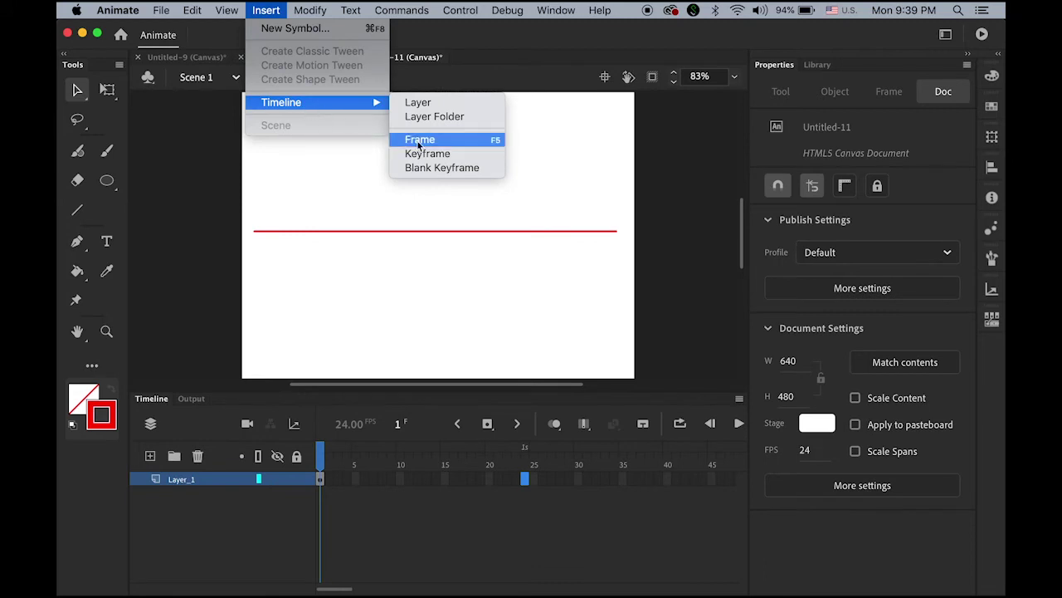
left_click(455, 167)
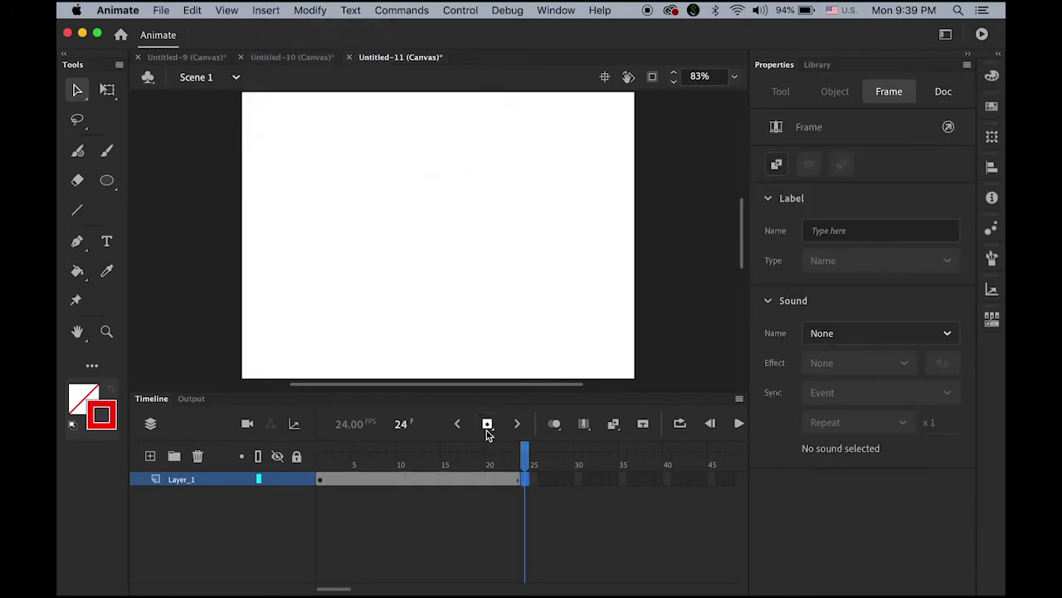
left_click(191, 10)
left_click(254, 108)
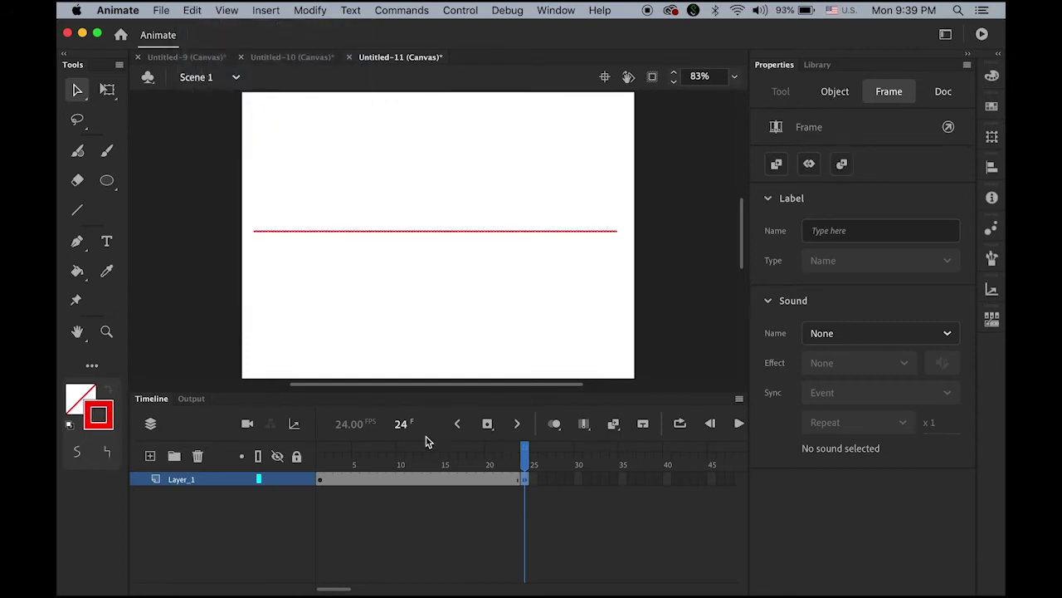
mouse_move(531, 465)
left_mouse_down()
mouse_move(472, 465)
mouse_move(531, 471)
left_mouse_up()
left_click(526, 488)
left_click(527, 482)
left_click(83, 251)
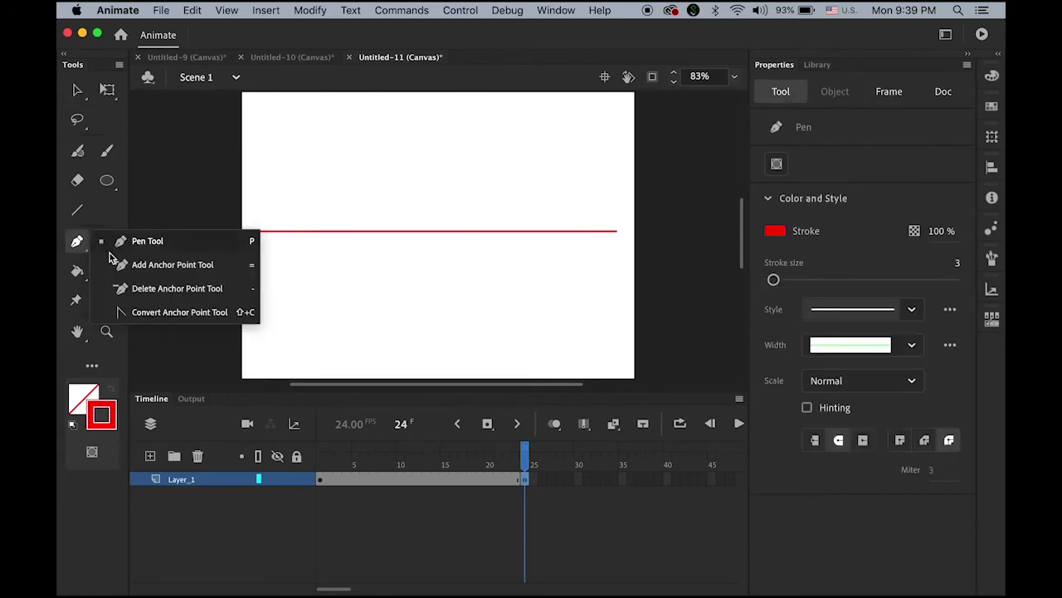
Add two anchor points along the red line on frame 24.
left_click(163, 272)
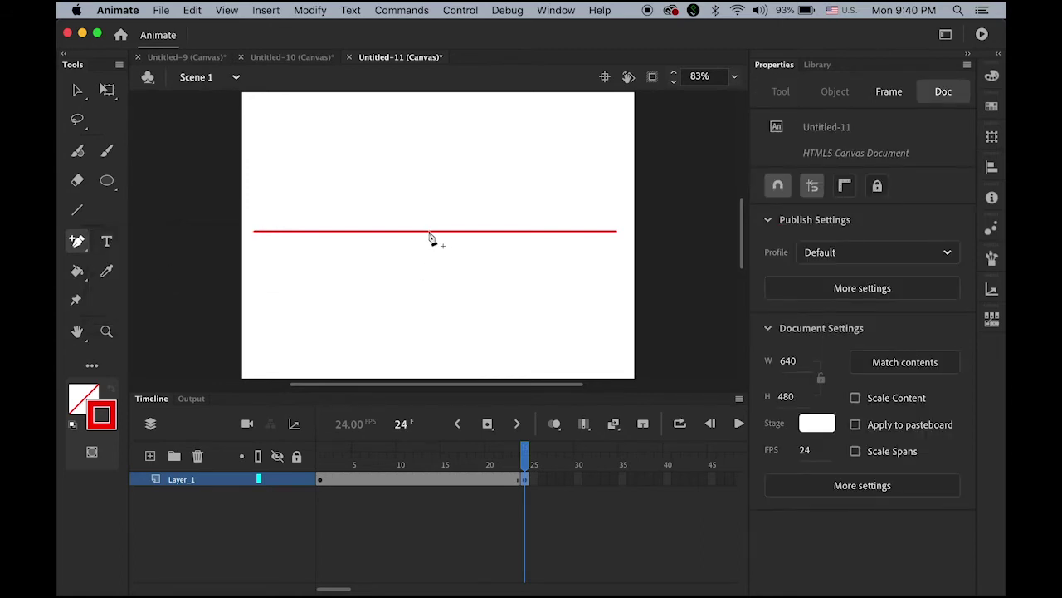
left_click(430, 232)
left_click(521, 232)
Drag out curve handles to bend the line into a wave with two crests and two troughs.
left_click(80, 242)
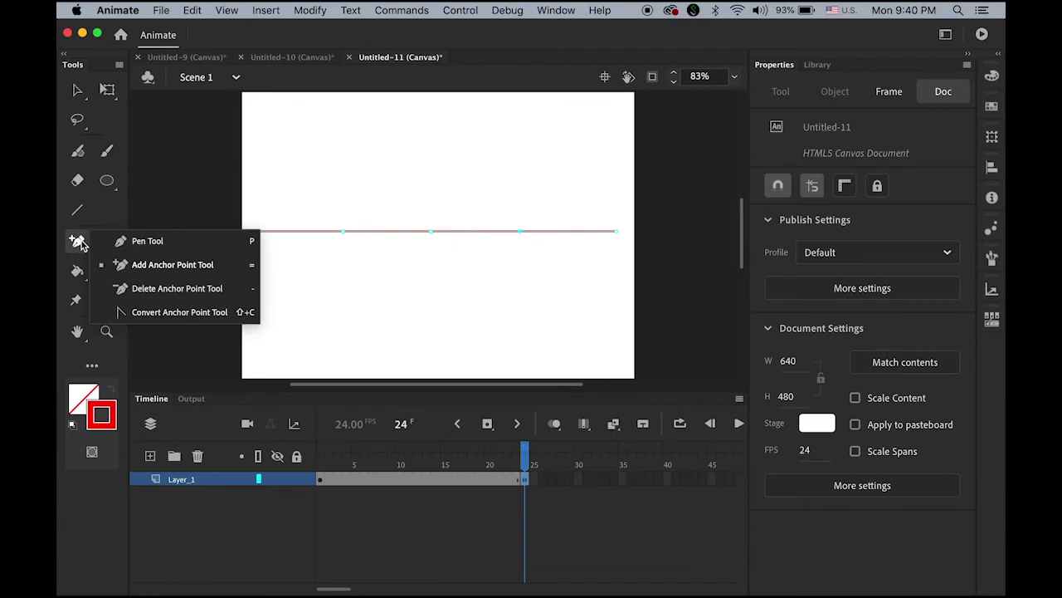
left_click(158, 313)
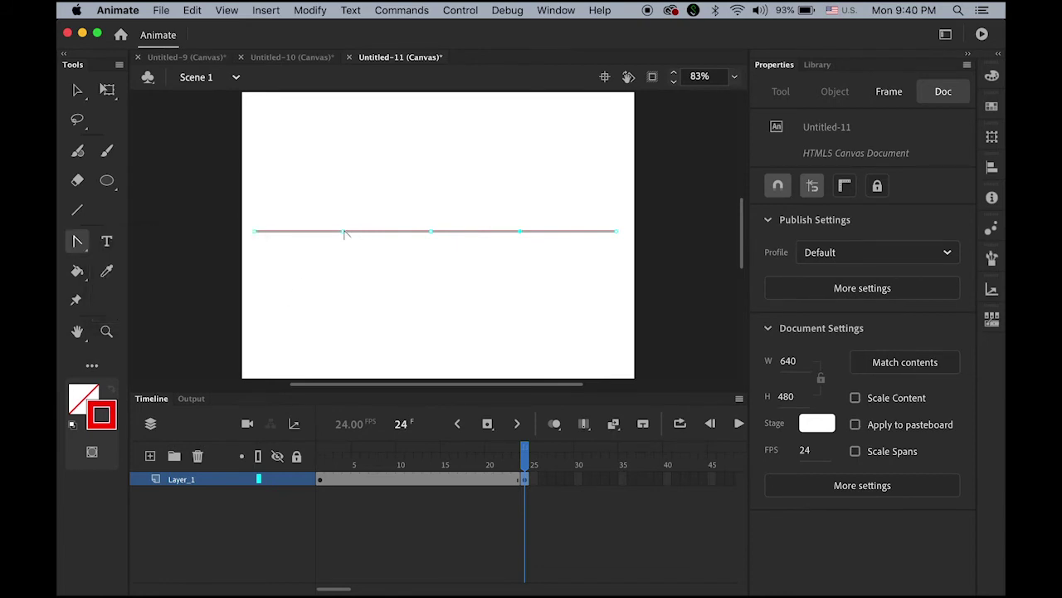
mouse_move(344, 231)
left_mouse_down()
mouse_move(334, 254)
mouse_move(301, 259)
left_mouse_up()
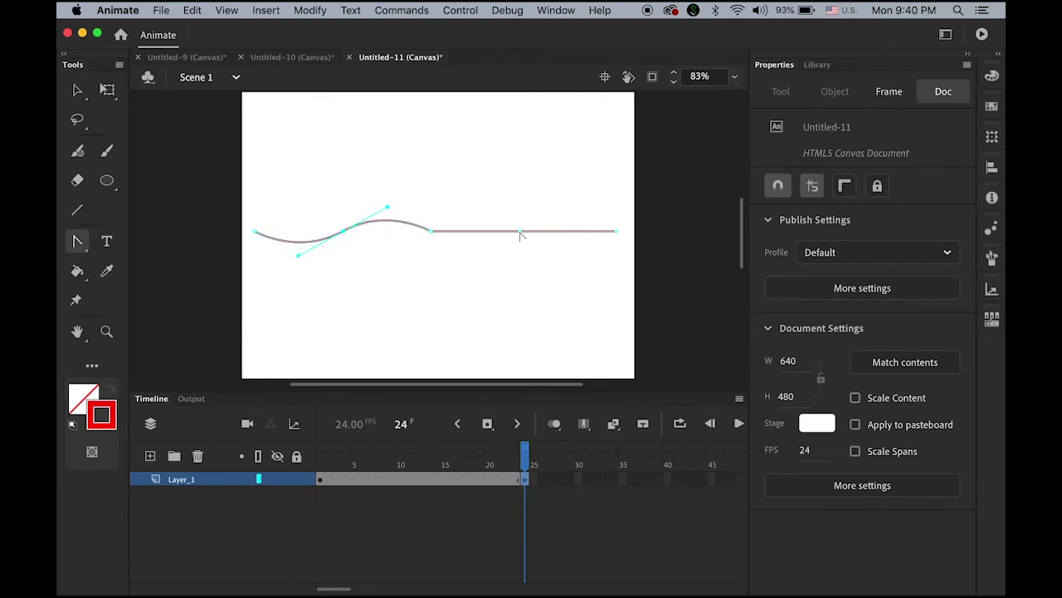
left_click_drag(521, 233, 481, 264)
left_click_drag(482, 263, 482, 264)
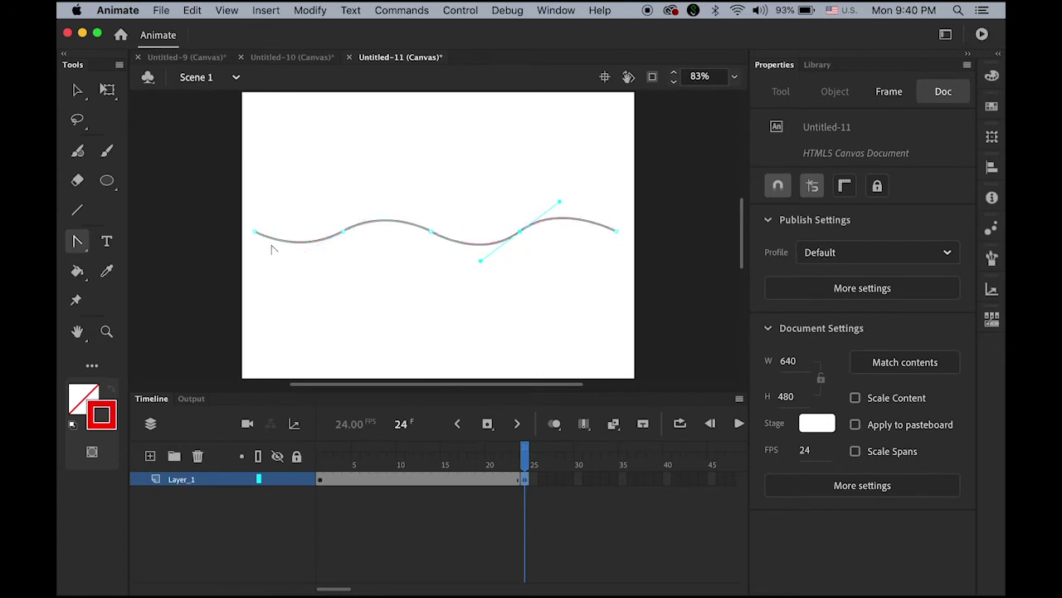
left_click(77, 91)
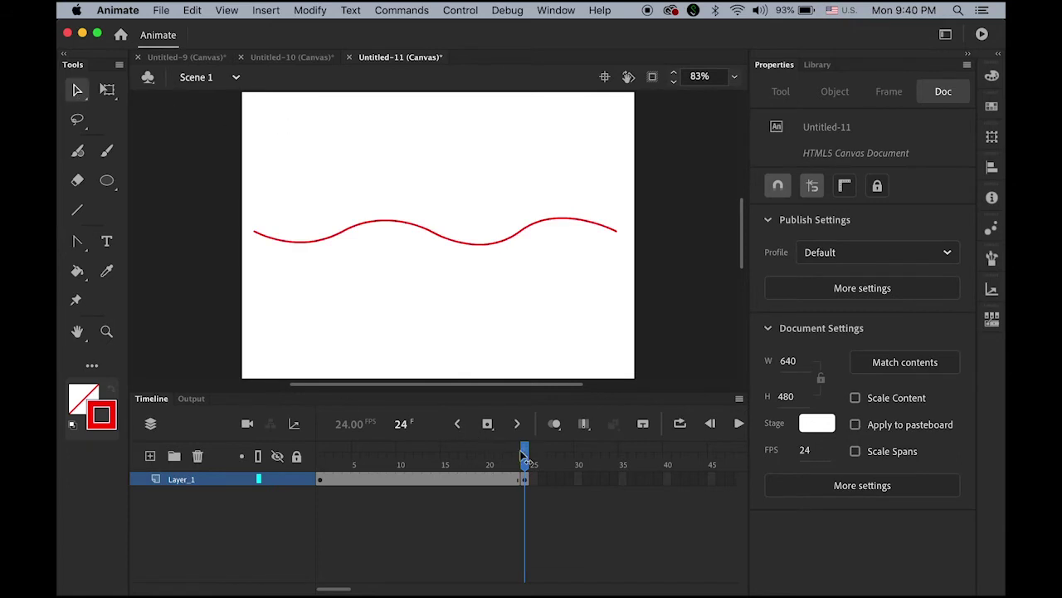
Add a shape tween on frames 1–24 morphing the straight line into the wave, and play it.
mouse_move(524, 453)
left_mouse_down()
mouse_move(471, 459)
mouse_move(527, 465)
mouse_move(446, 458)
mouse_move(535, 463)
mouse_move(445, 458)
left_mouse_up()
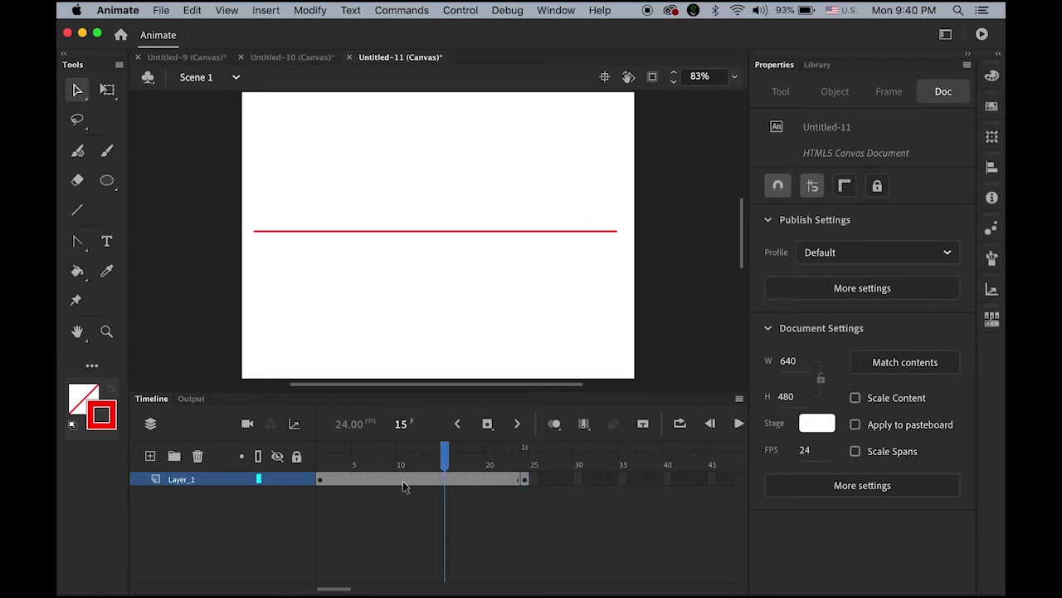
left_click(425, 479)
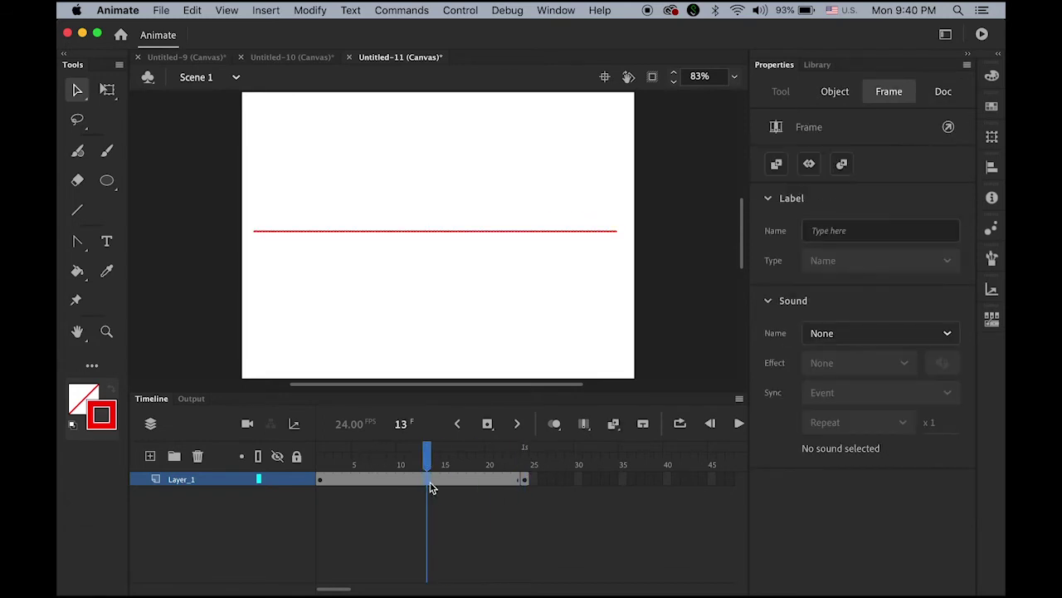
left_click(266, 9)
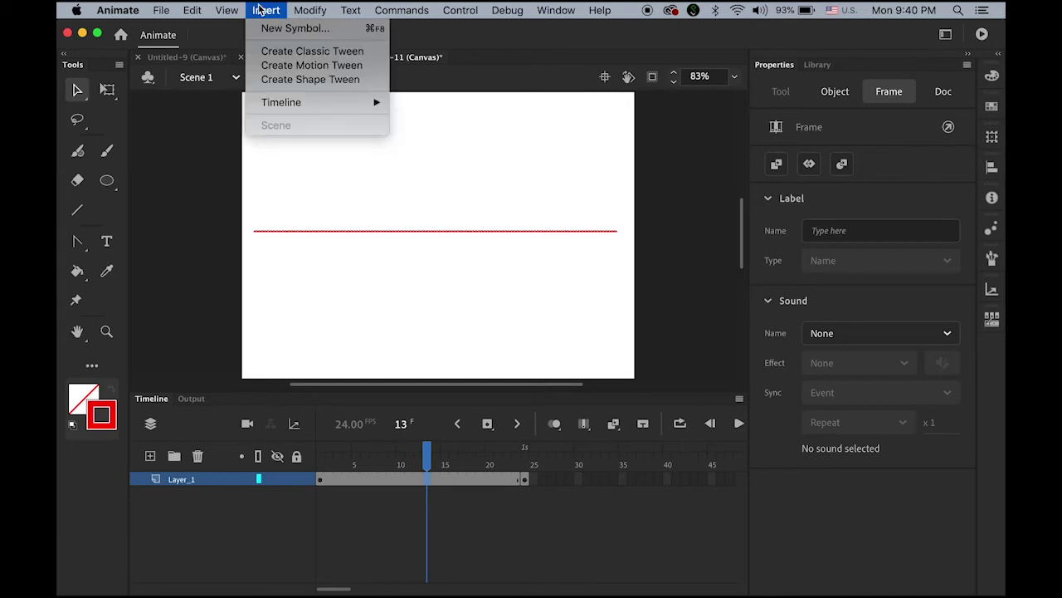
left_click(312, 80)
key("Return")
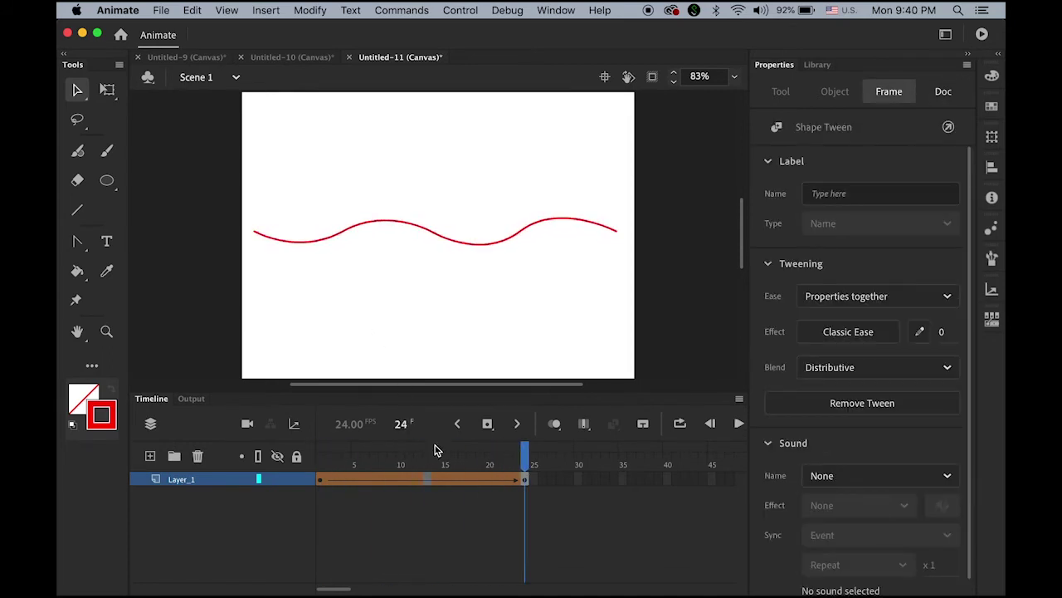
left_click(446, 244)
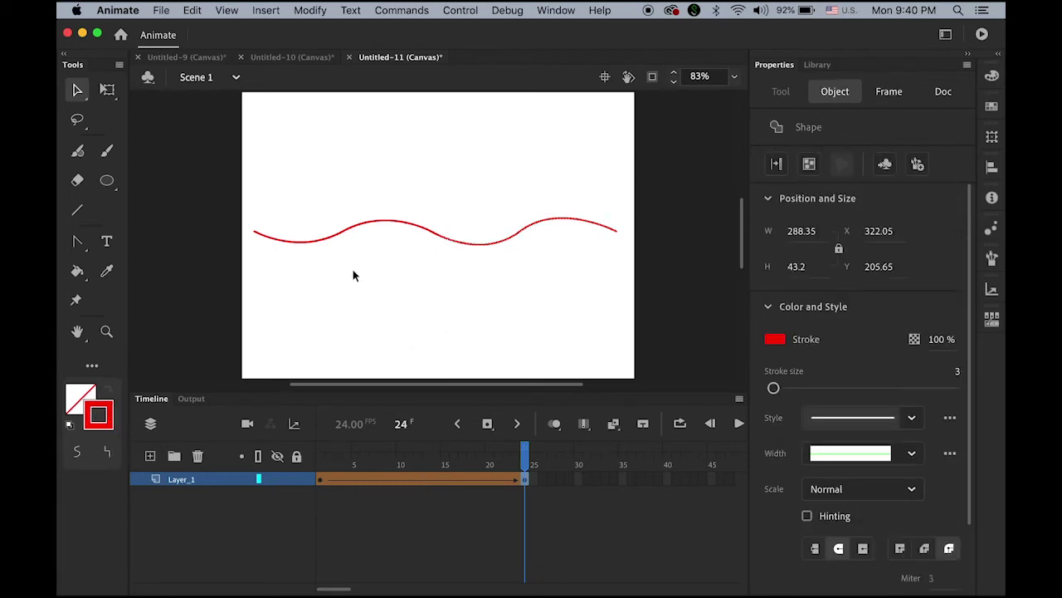
Copy the wave onto a new blank keyframe at frame 48, pasted in place.
left_click_drag(243, 189, 674, 294)
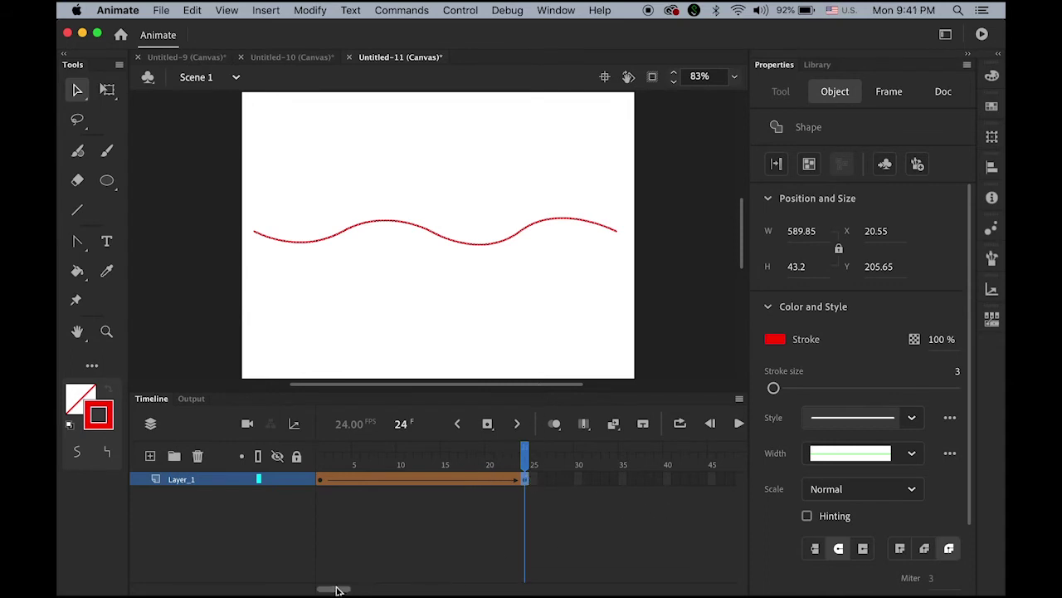
scroll(341, 589, "right", 2)
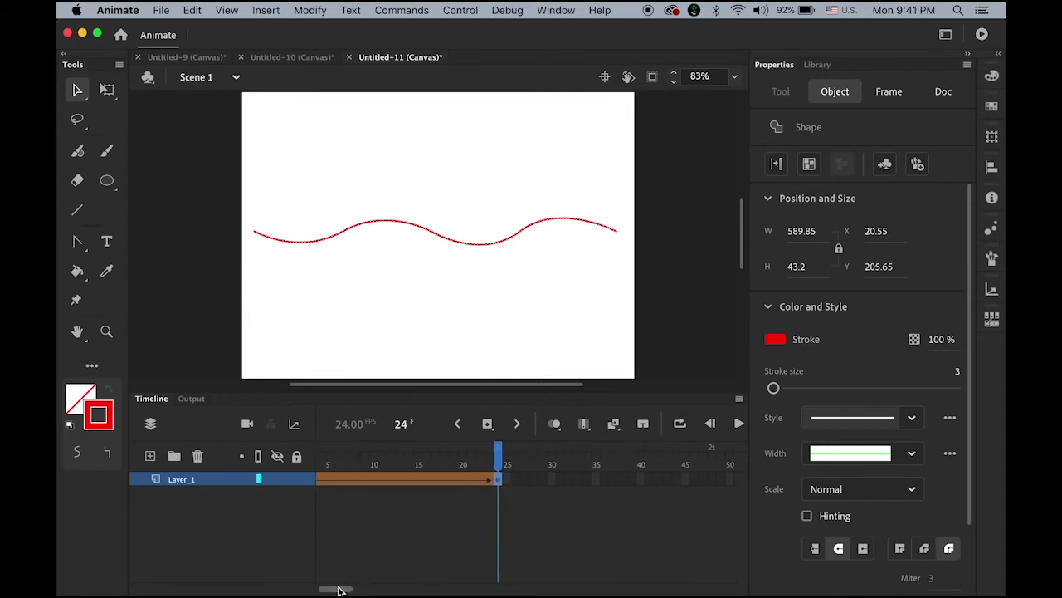
left_click(711, 481)
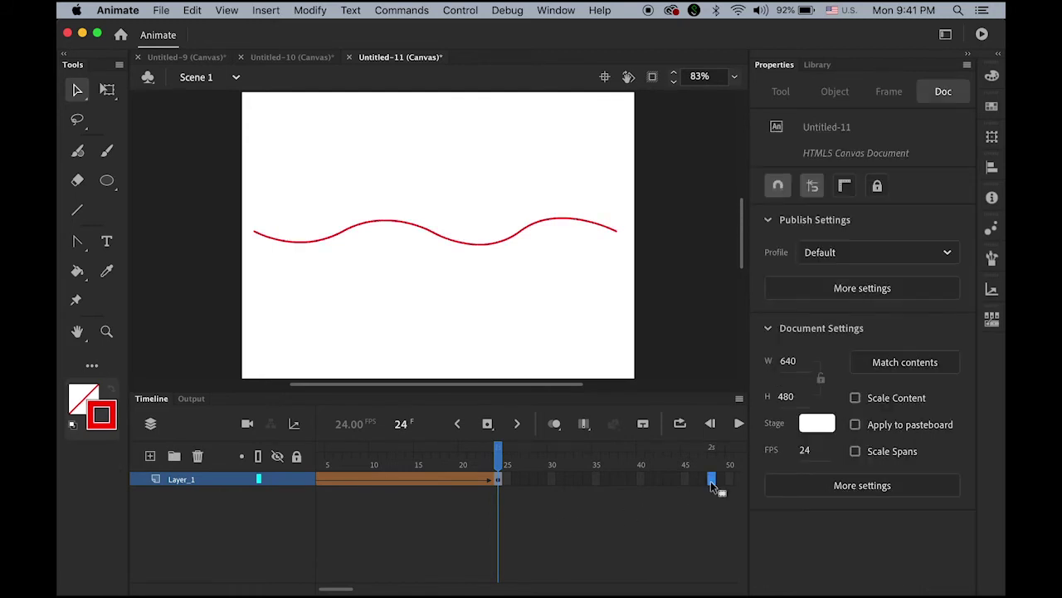
left_click(268, 11)
mouse_move(306, 103)
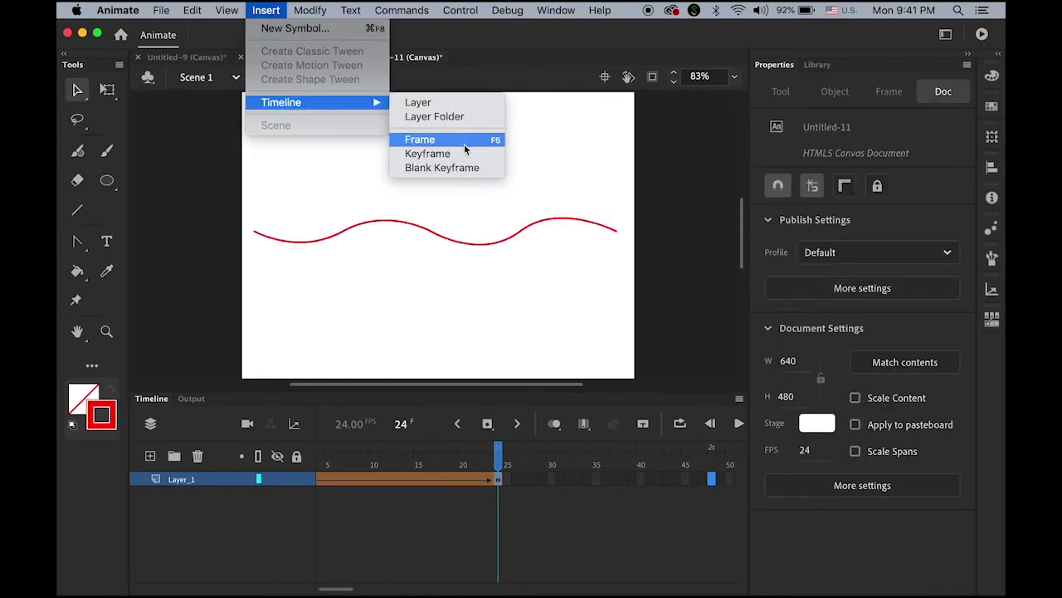
left_click(467, 169)
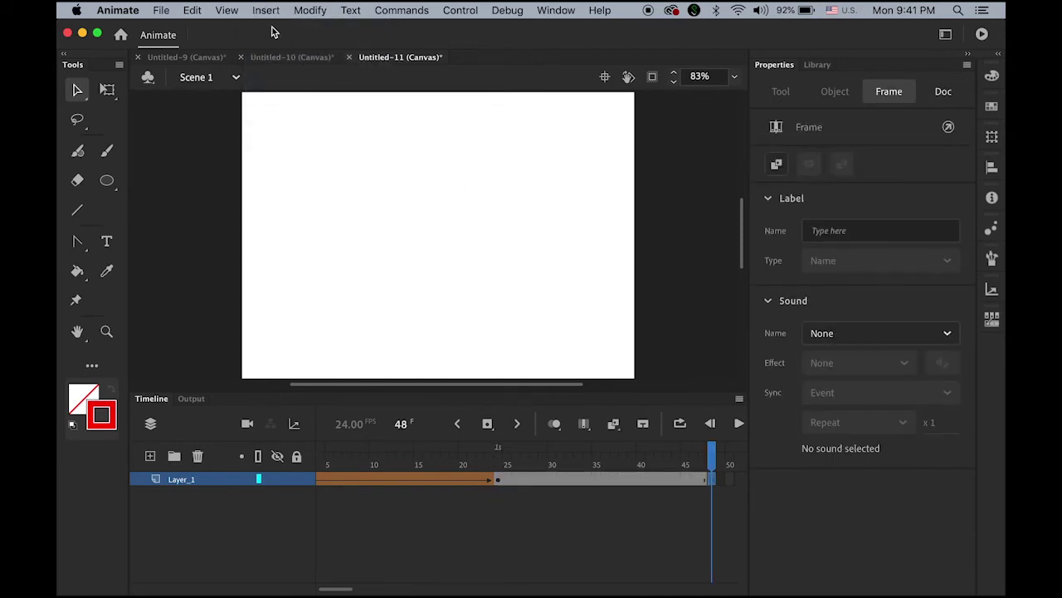
left_click(192, 10)
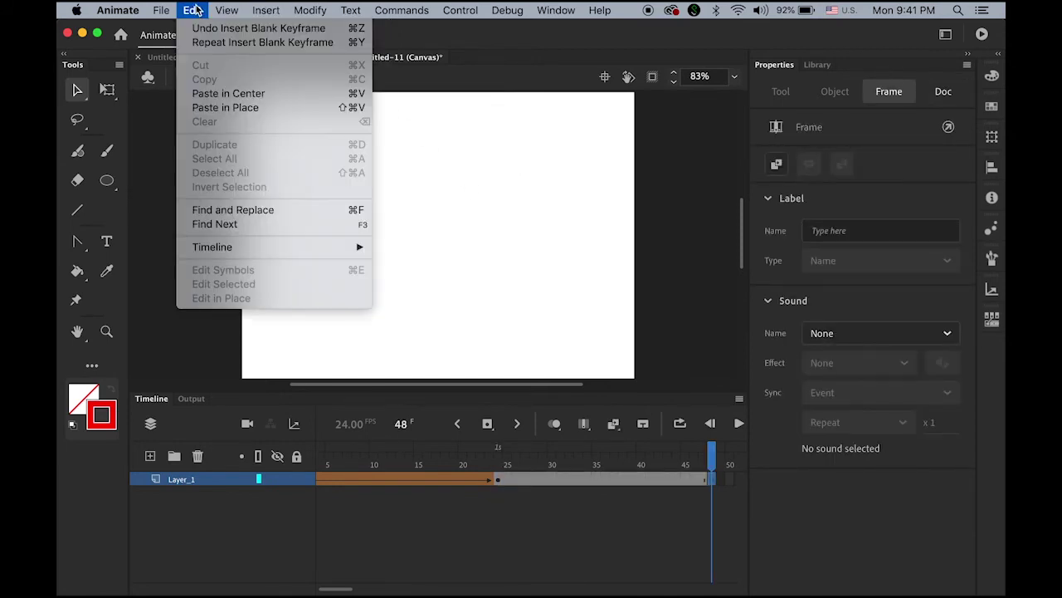
left_click(236, 108)
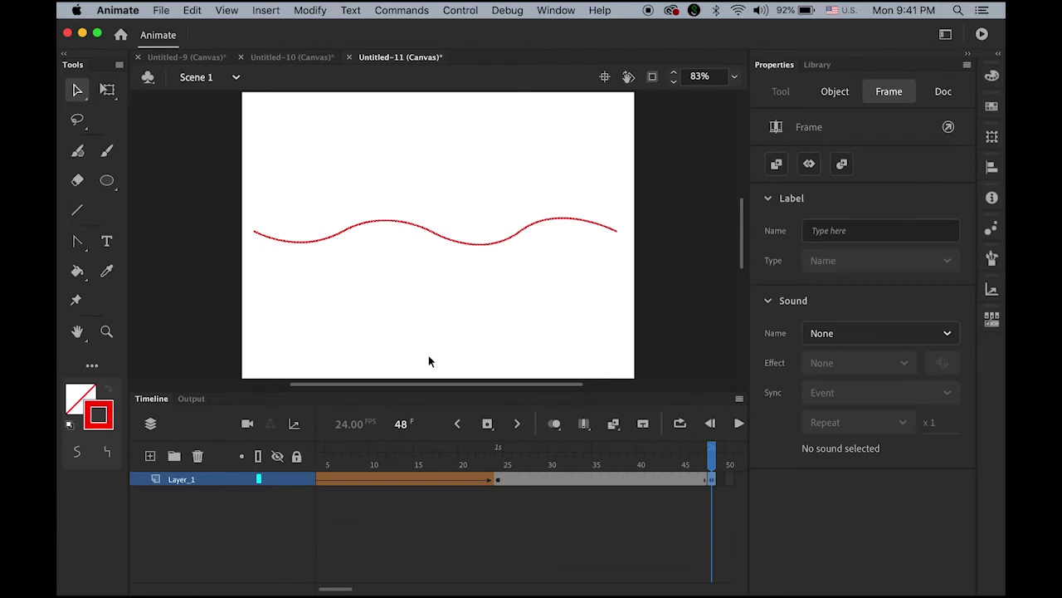
Flip the frame-48 wave horizontally to 581.3 wide at X 24.75 and scrub to preview.
left_click(107, 91)
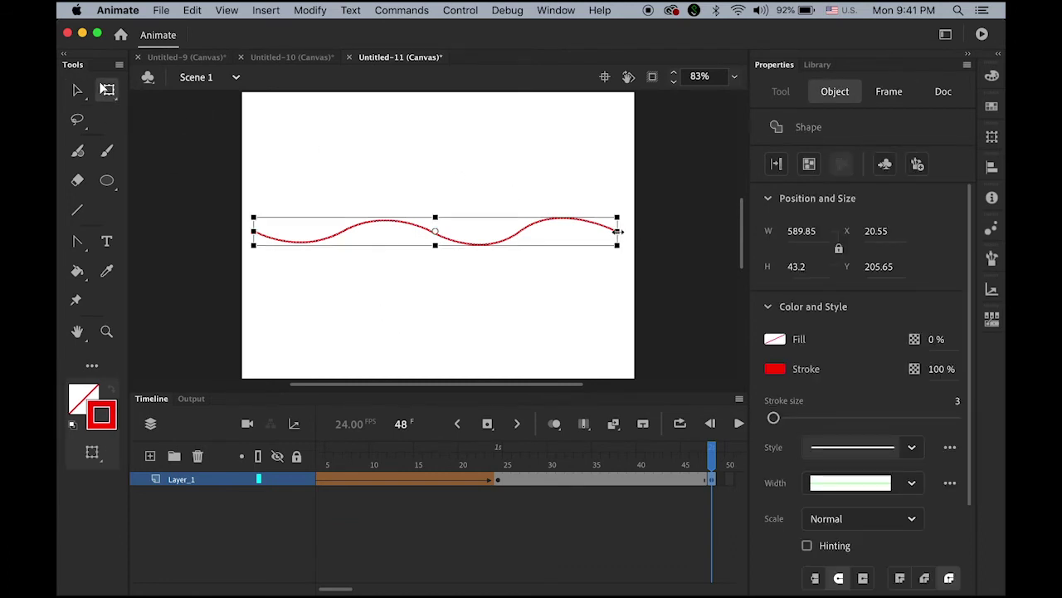
left_click_drag(615, 233, 256, 242)
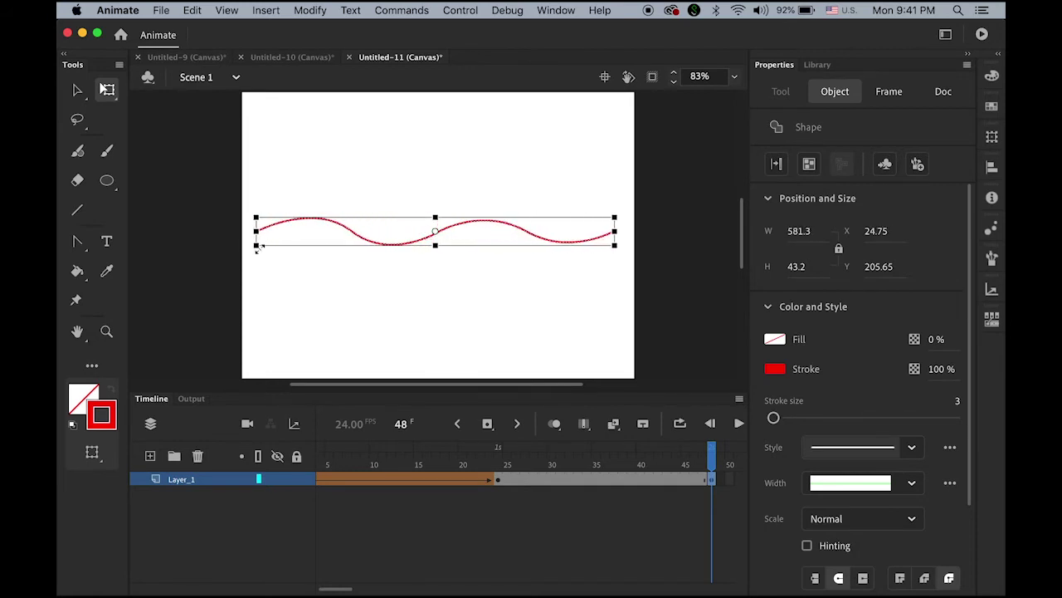
key("v")
left_click(331, 128)
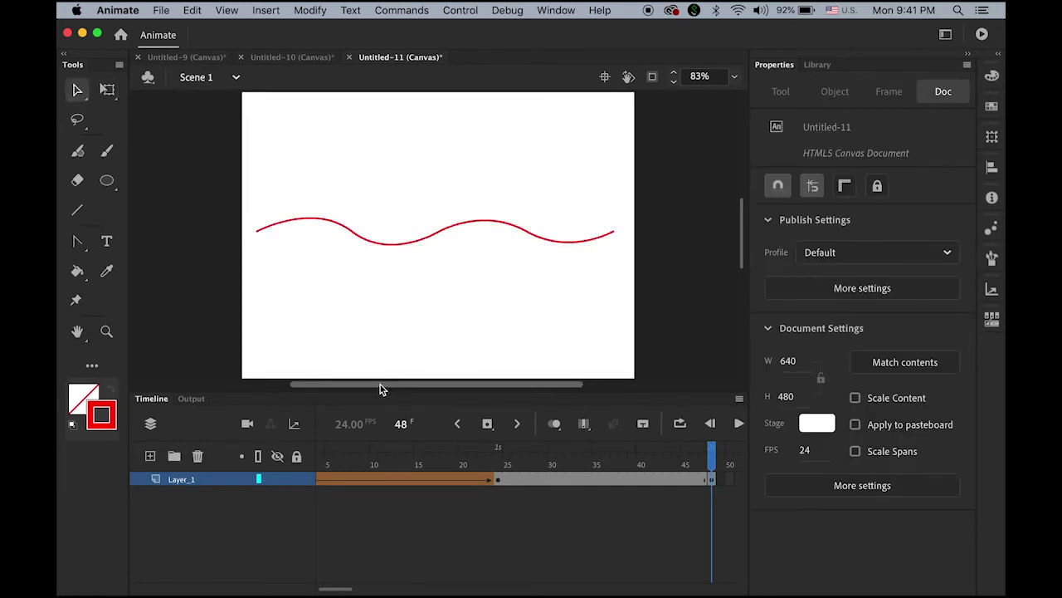
left_click(687, 471)
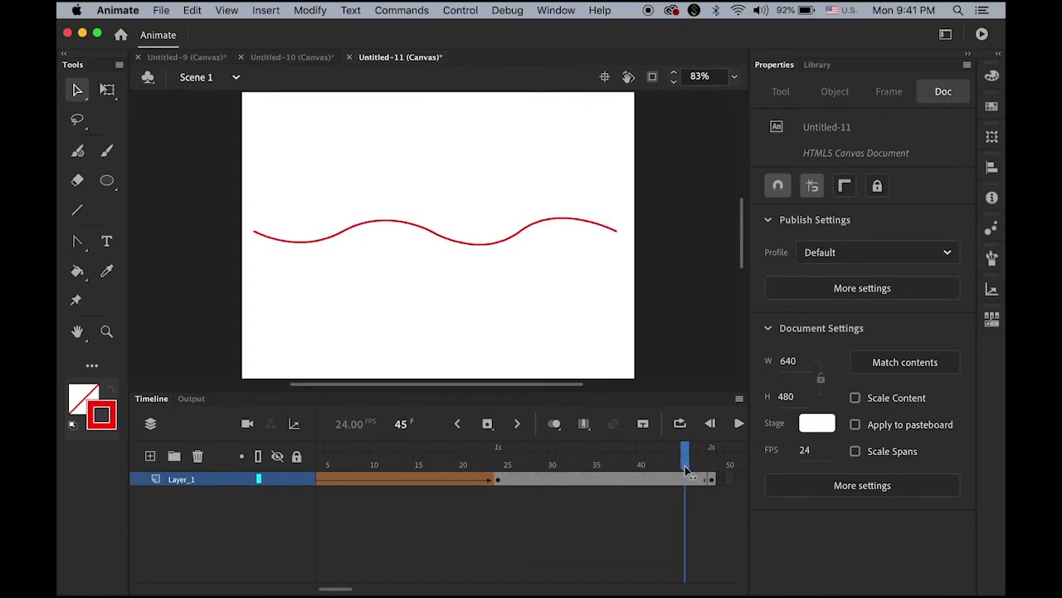
left_click_drag(686, 471, 605, 475)
left_click(609, 480)
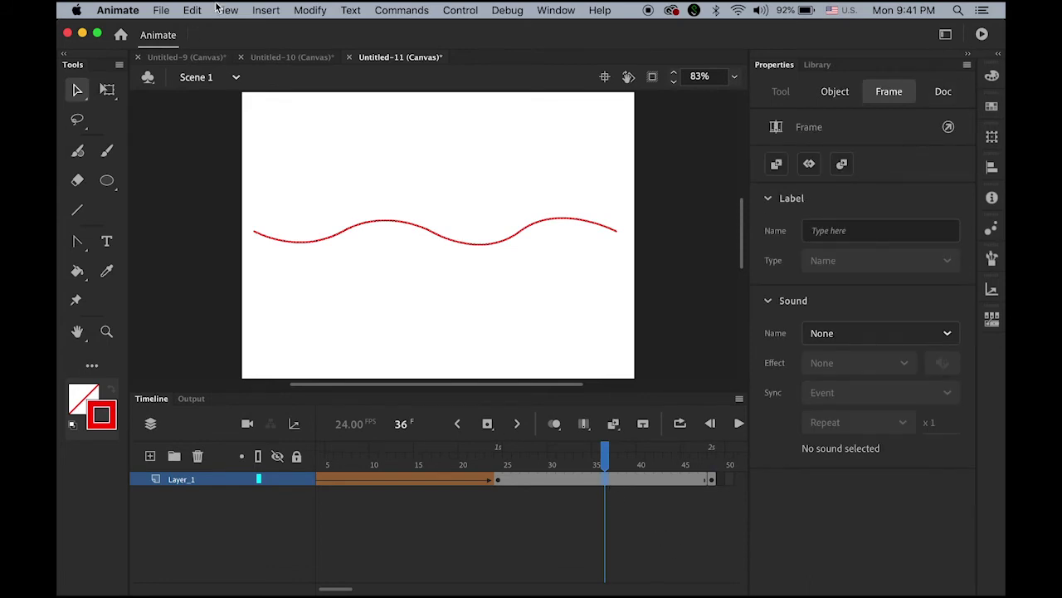
Shape-tween the wave into its mirrored copy over frames 24–48 and play from frame 1.
left_click(270, 10)
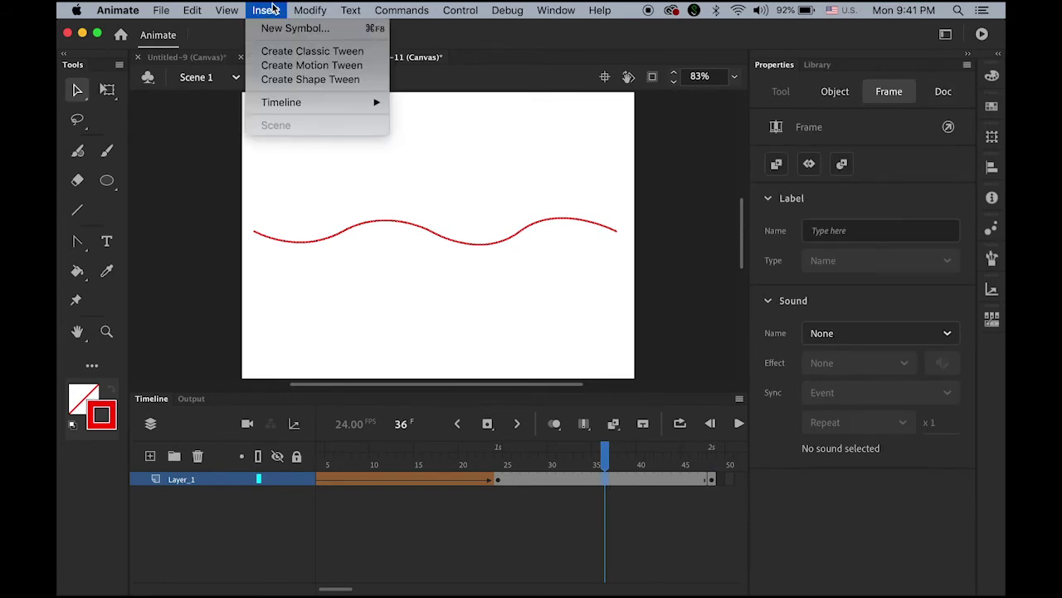
left_click(305, 80)
left_click_drag(605, 452, 320, 452)
key("Return")
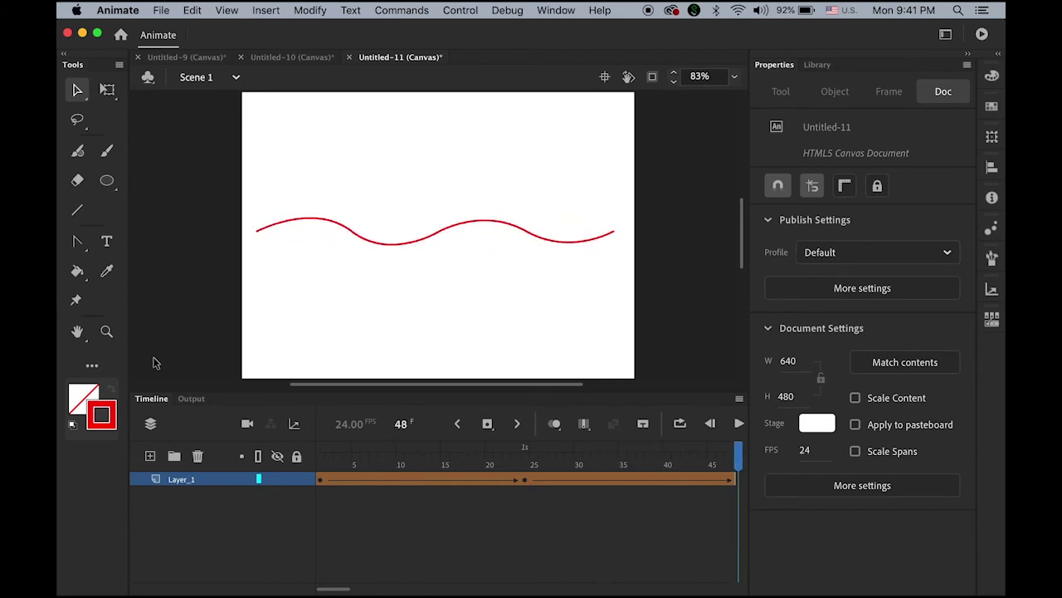
Select the straight red line on frame 1.
left_click(327, 480)
left_click(331, 232)
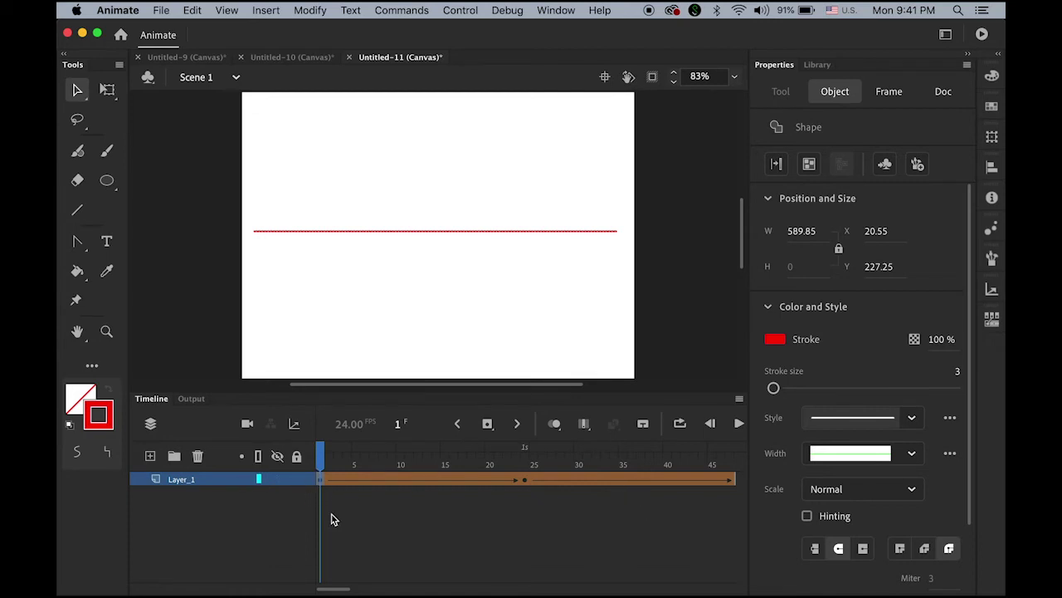
left_click_drag(335, 591, 362, 590)
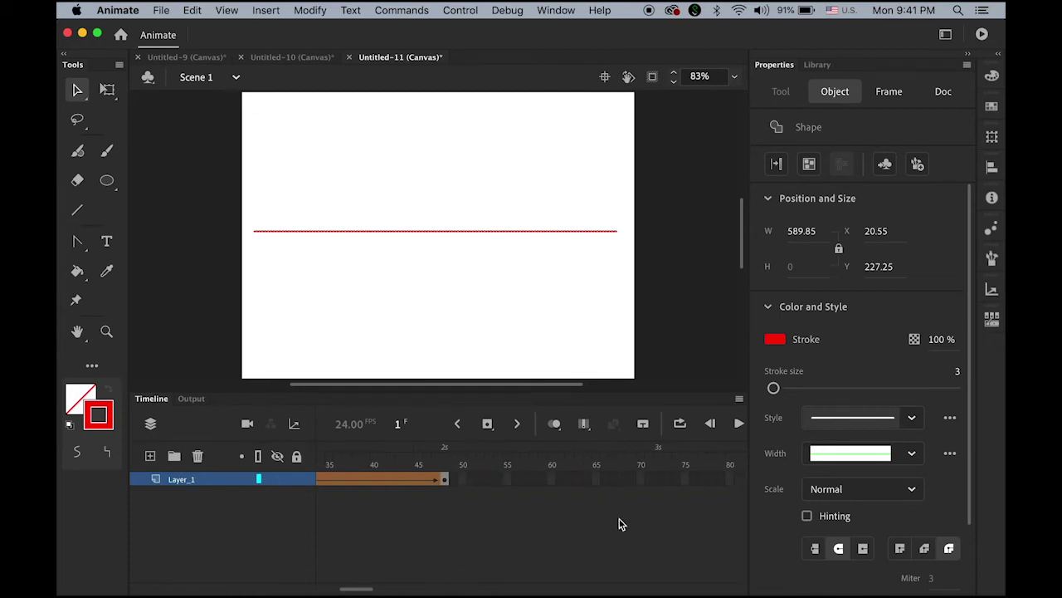
Add a blank keyframe at frame 72 and paste the straight red line in place.
left_click(657, 480)
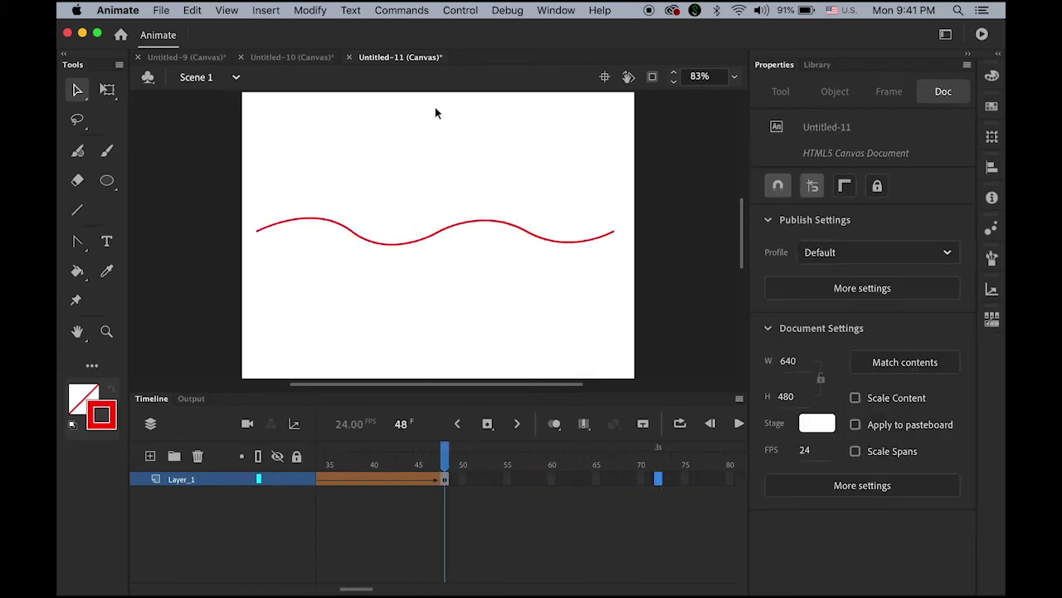
left_click(265, 10)
mouse_move(312, 102)
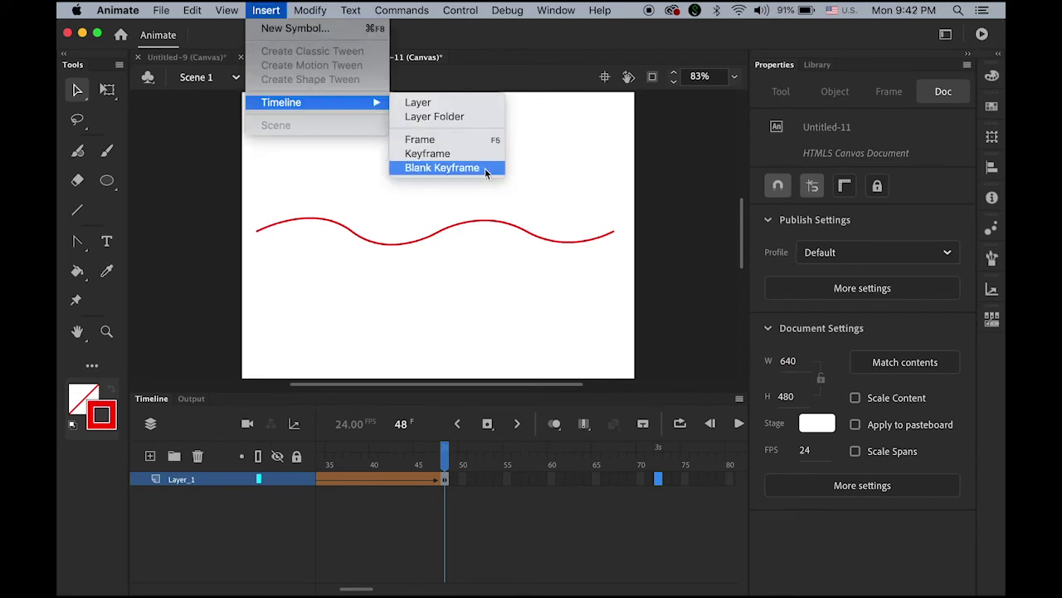
left_click(484, 167)
left_click(192, 10)
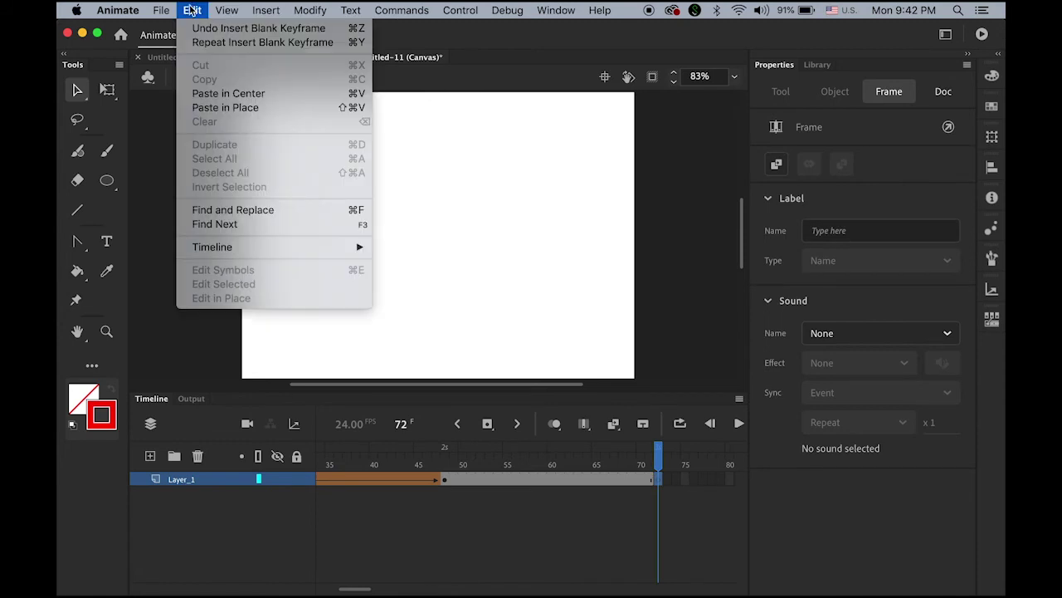
left_click(243, 108)
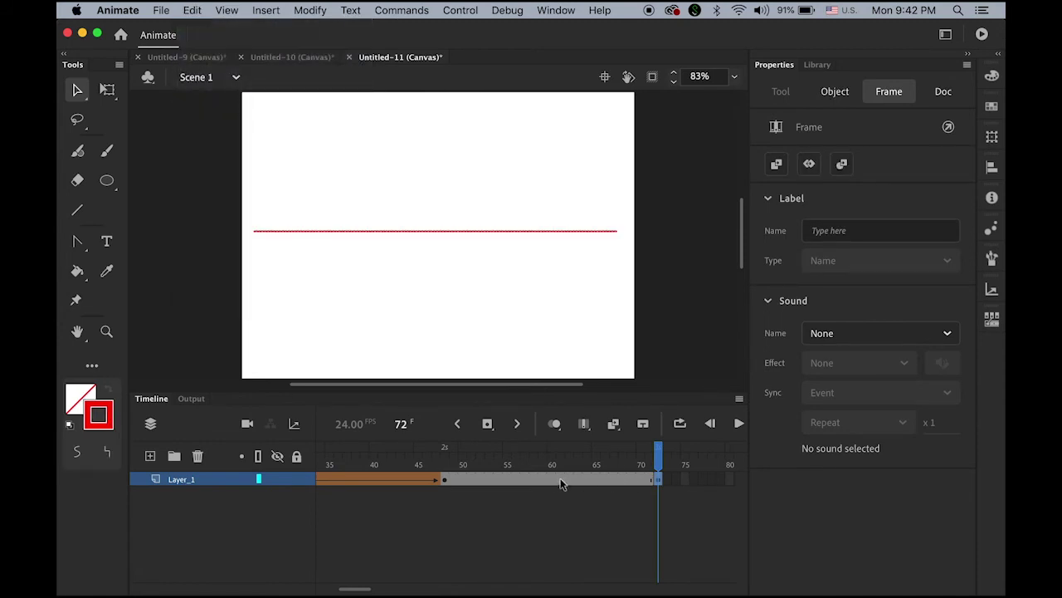
Create a shape tween between frames 48 and 72, morphing the wave into the line.
left_click(551, 479)
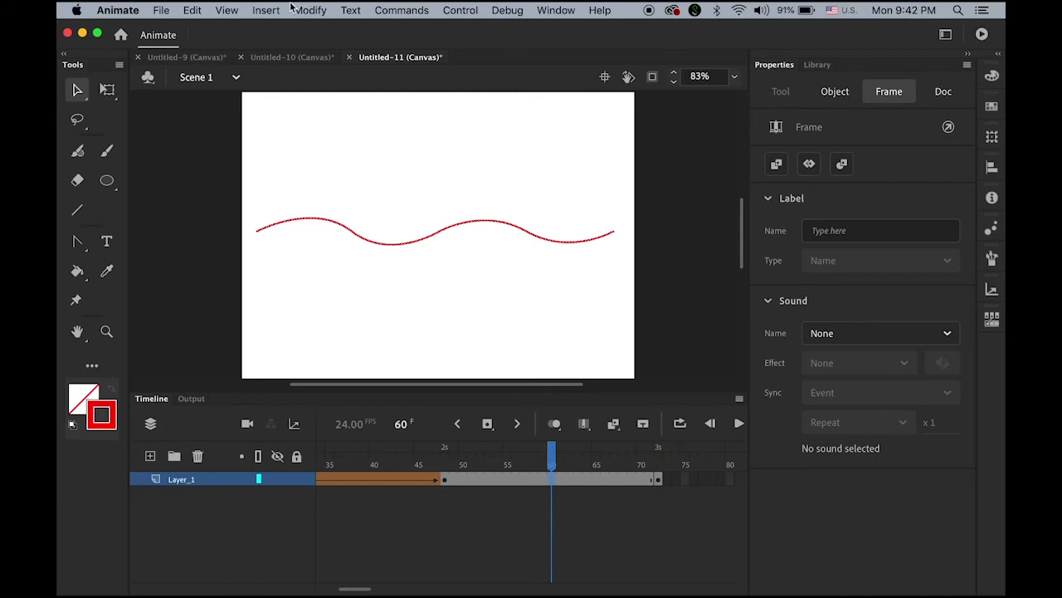
left_click(257, 10)
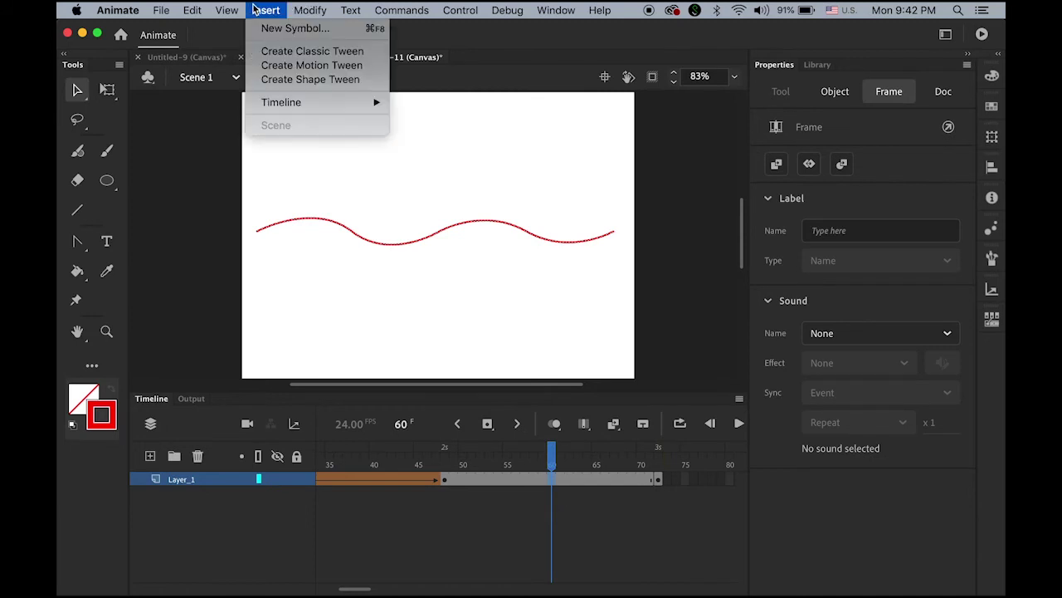
left_click(306, 80)
key("Return")
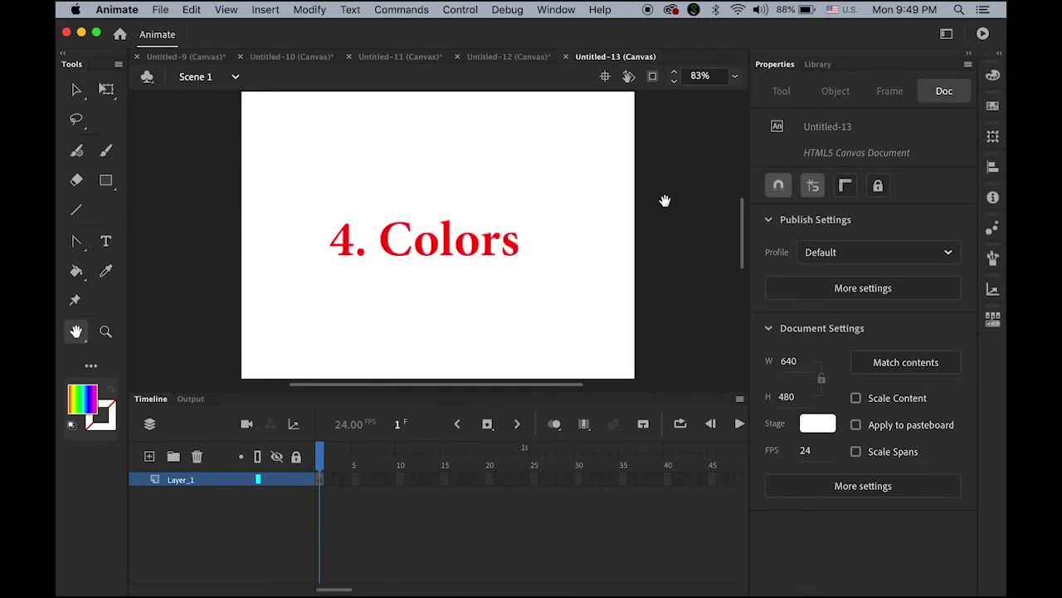
Draw a rectangle with the rainbow gradient fill across most of the stage.
left_click(107, 184)
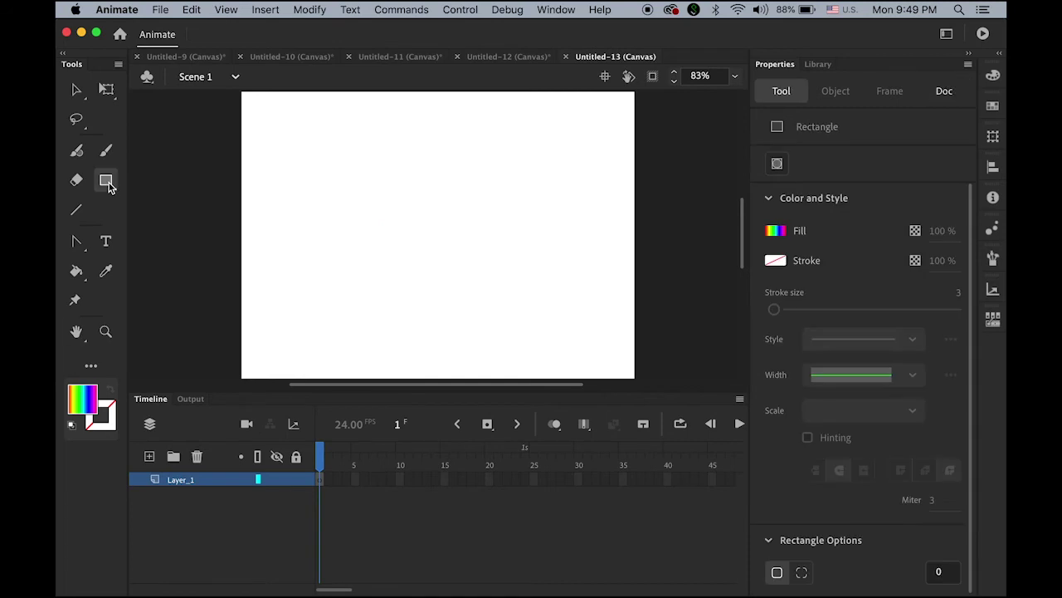
left_click(84, 406)
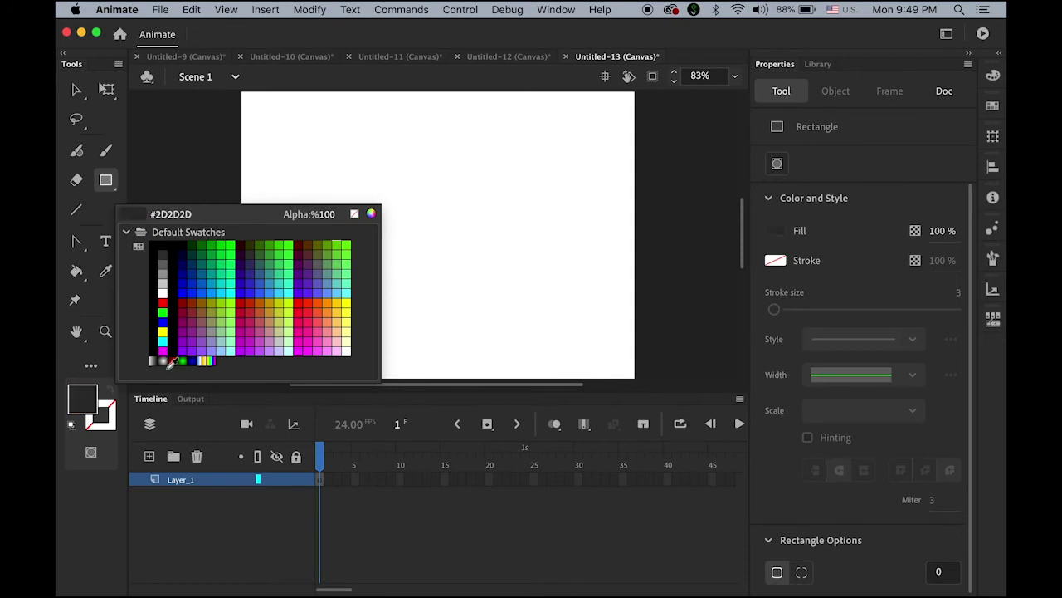
left_click(208, 360)
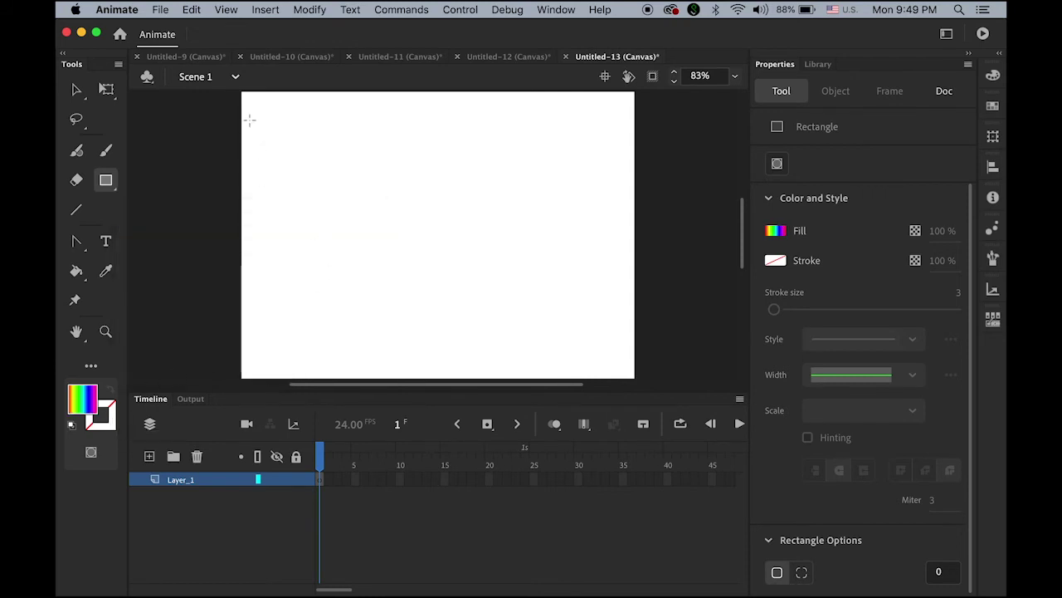
left_click_drag(249, 119, 633, 338)
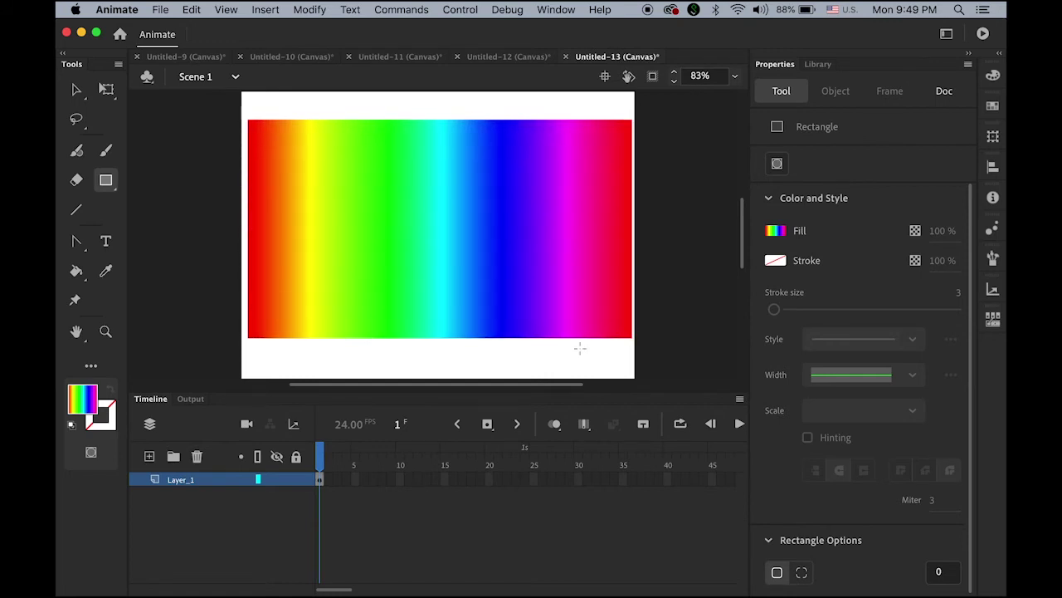
Copy the rainbow rectangle onto a new blank keyframe at frame 24, pasted in place.
left_click(75, 89)
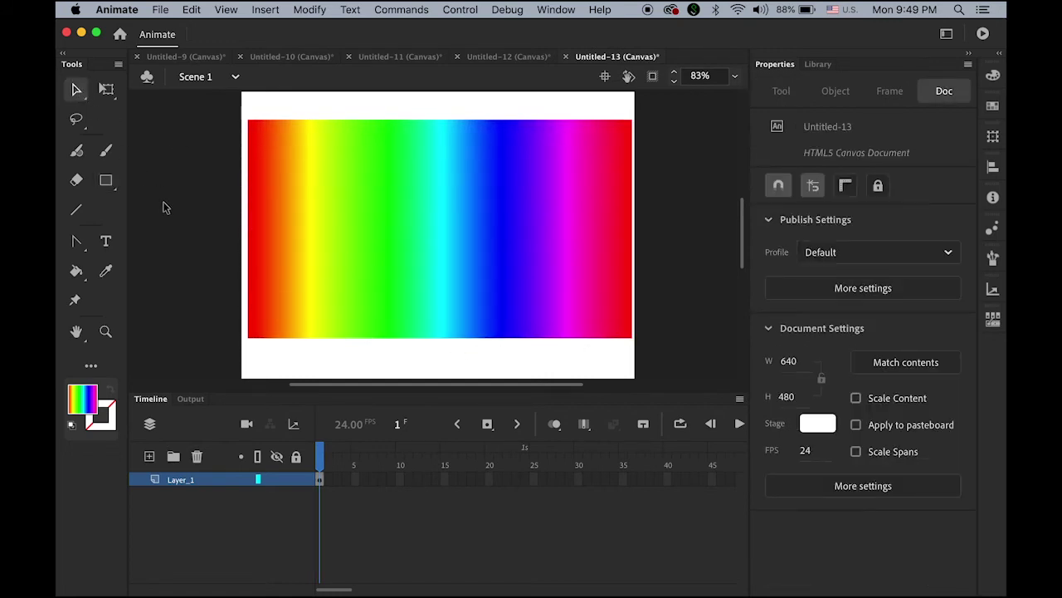
left_click(432, 303)
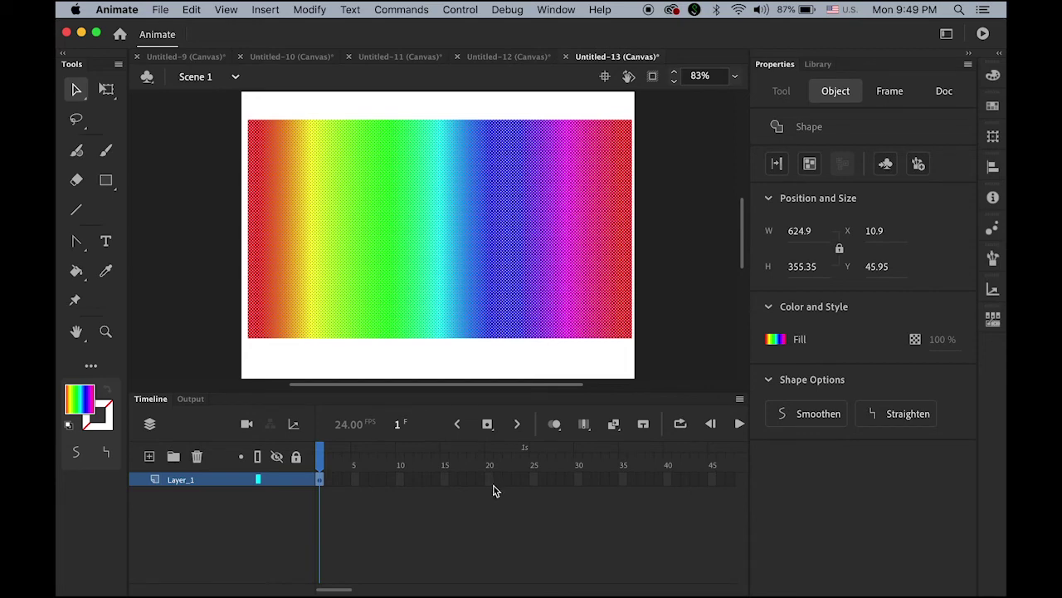
left_click(525, 481)
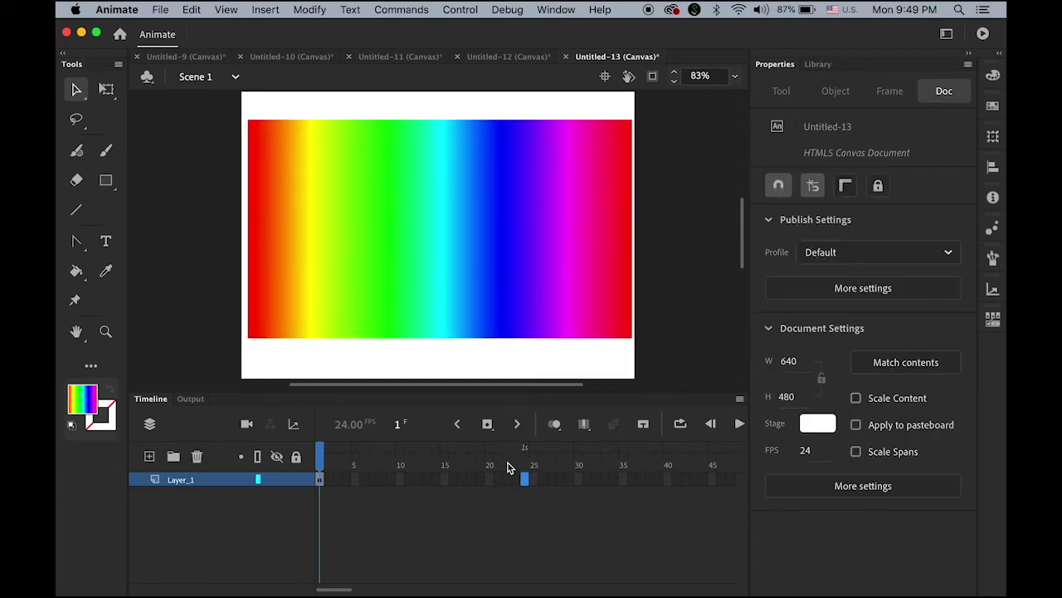
left_click(267, 11)
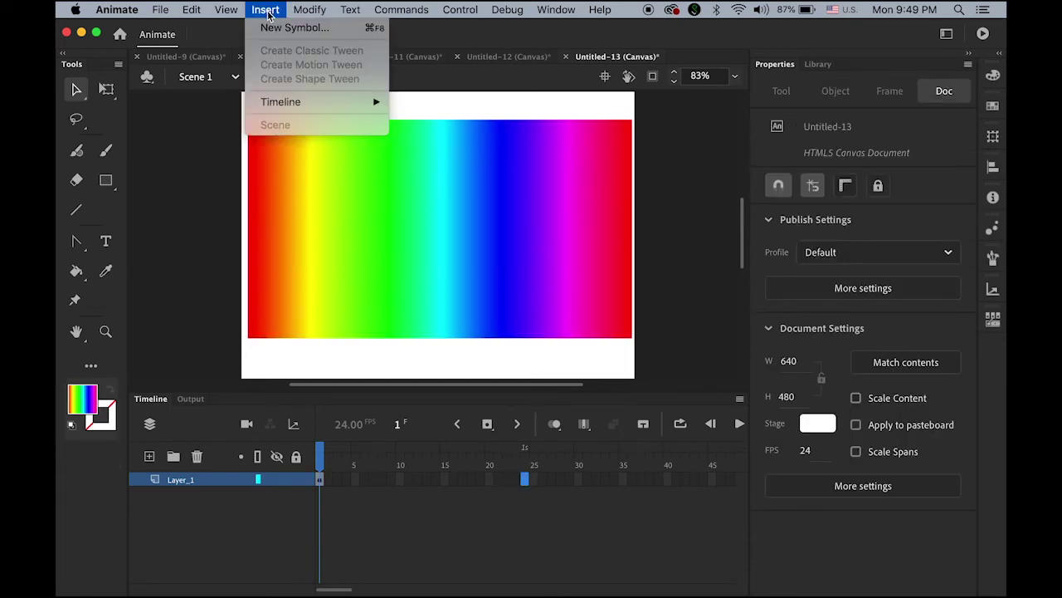
mouse_move(307, 100)
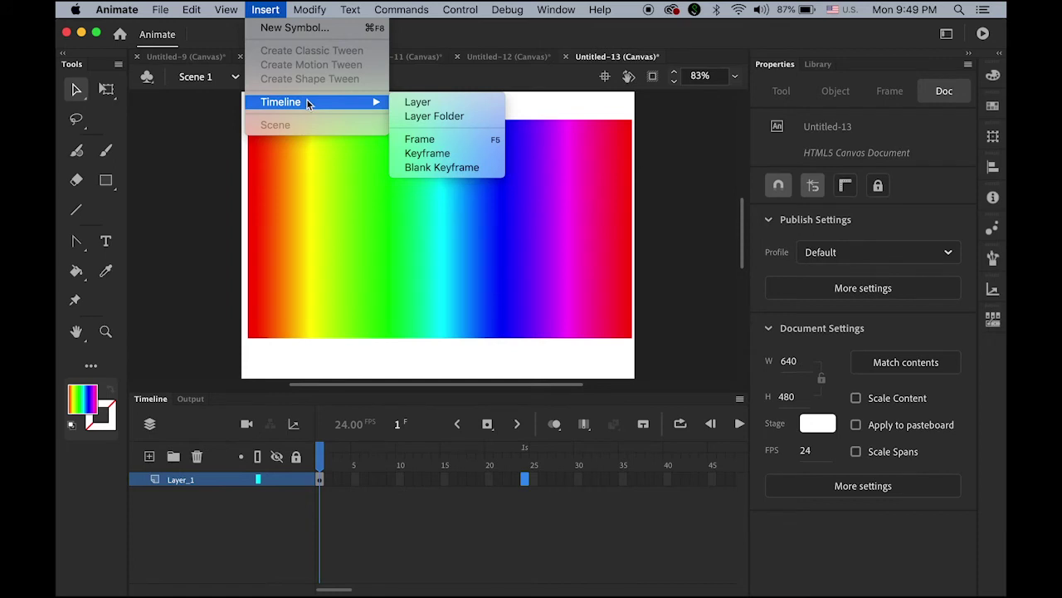
left_click(468, 170)
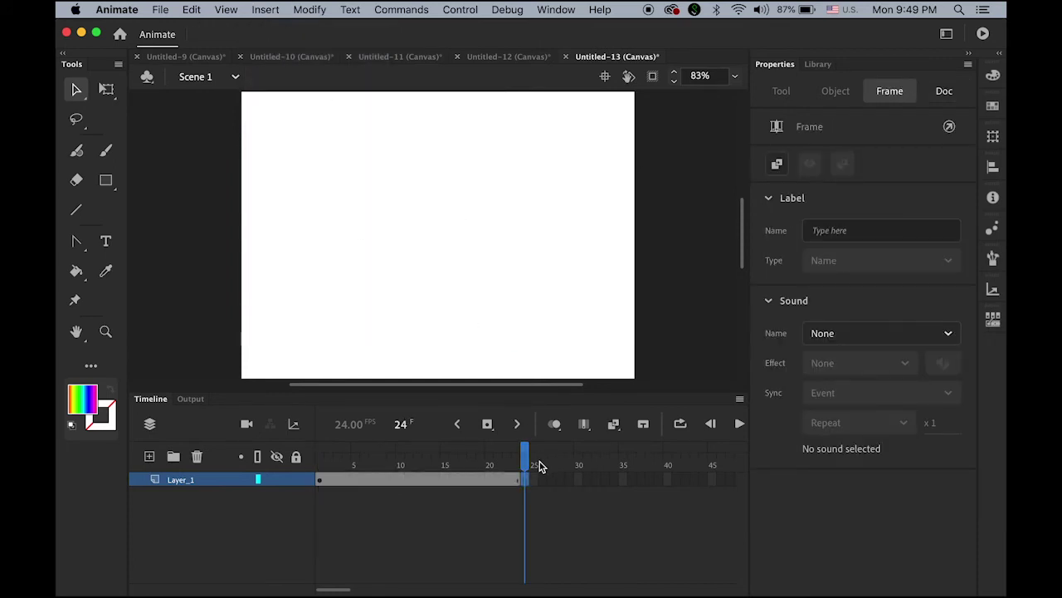
left_click(192, 9)
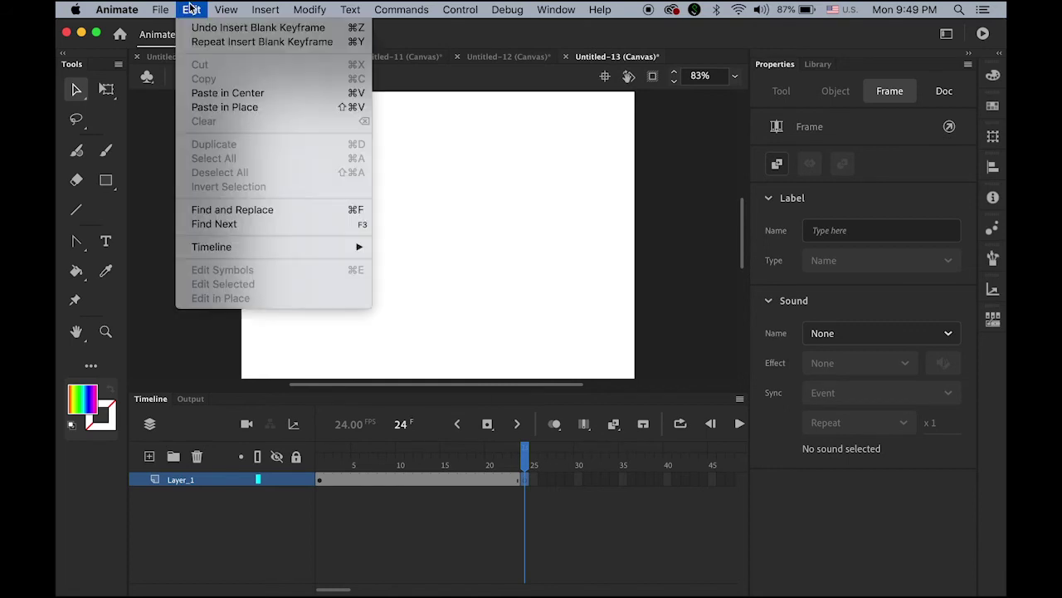
left_click(219, 108)
left_click_drag(523, 471, 489, 467)
left_click(524, 466)
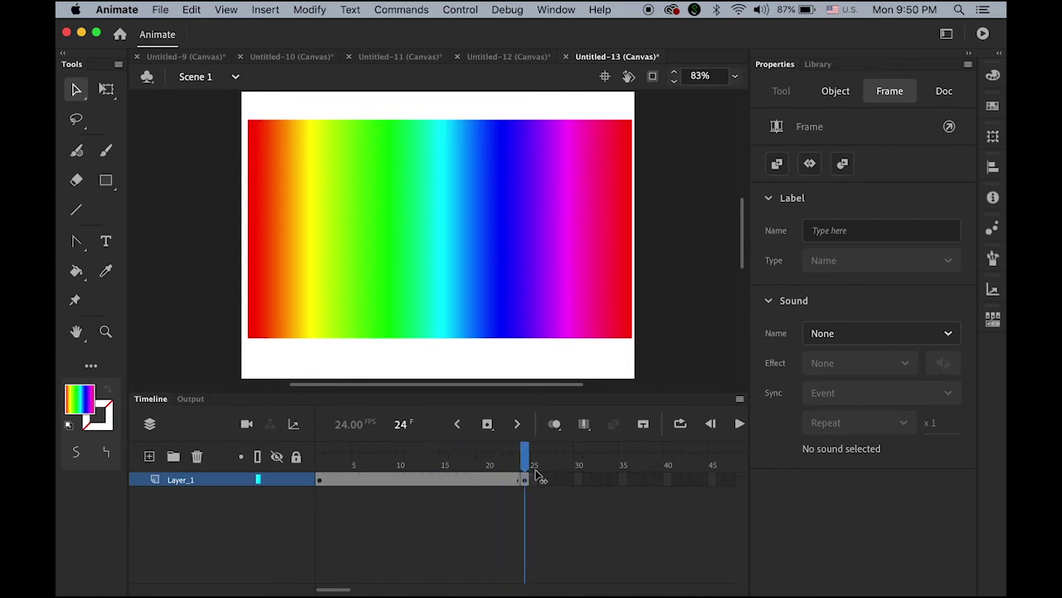
left_click_drag(330, 589, 338, 589)
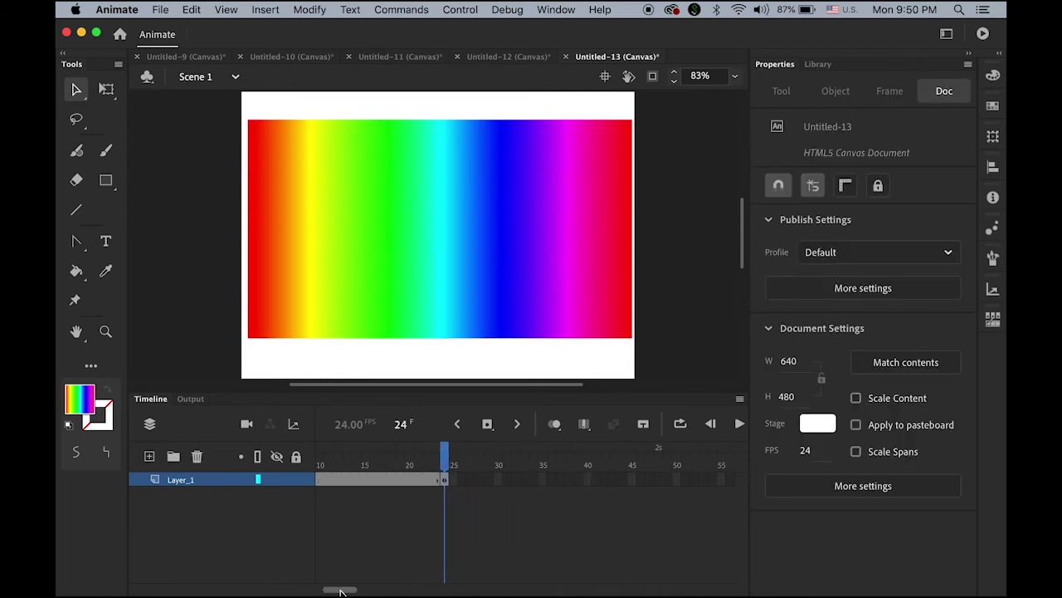
Add a blank keyframe at frame 48 and paste the rainbow rectangle in place.
left_click(658, 480)
left_click(264, 10)
mouse_move(287, 100)
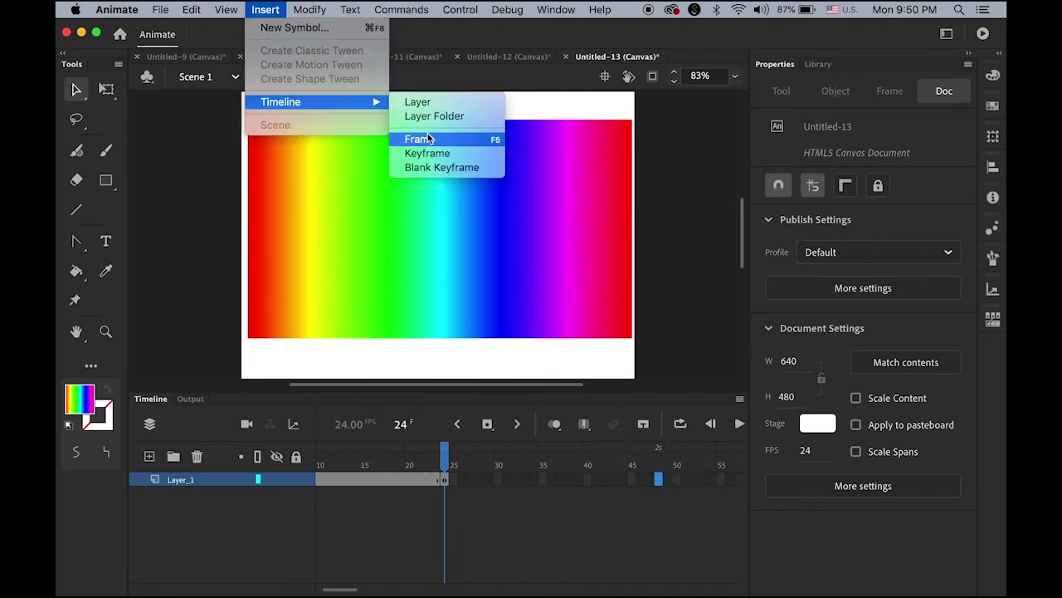
left_click(483, 171)
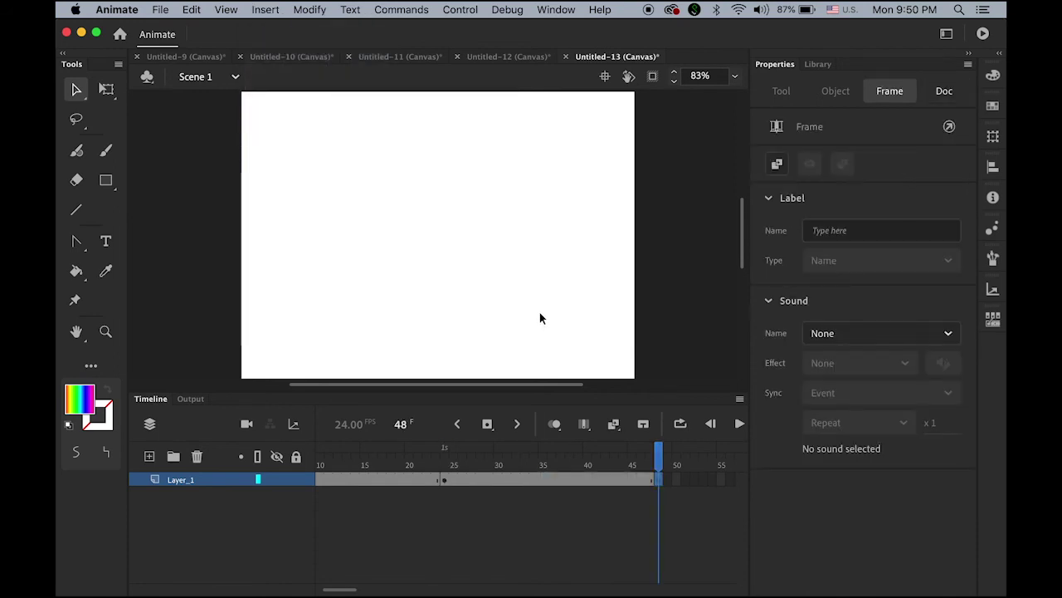
left_click(205, 8)
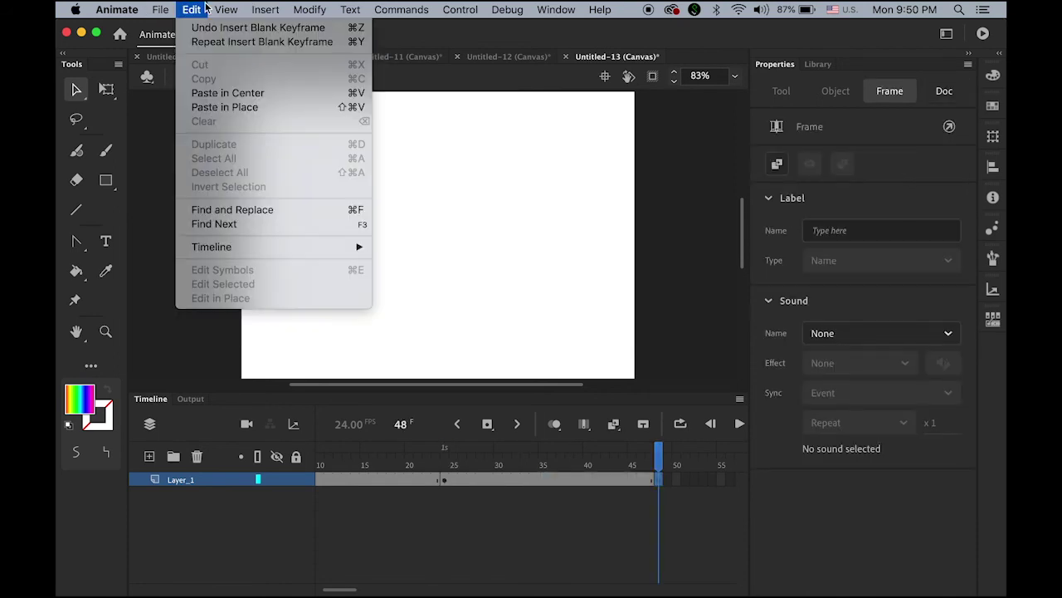
left_click(246, 108)
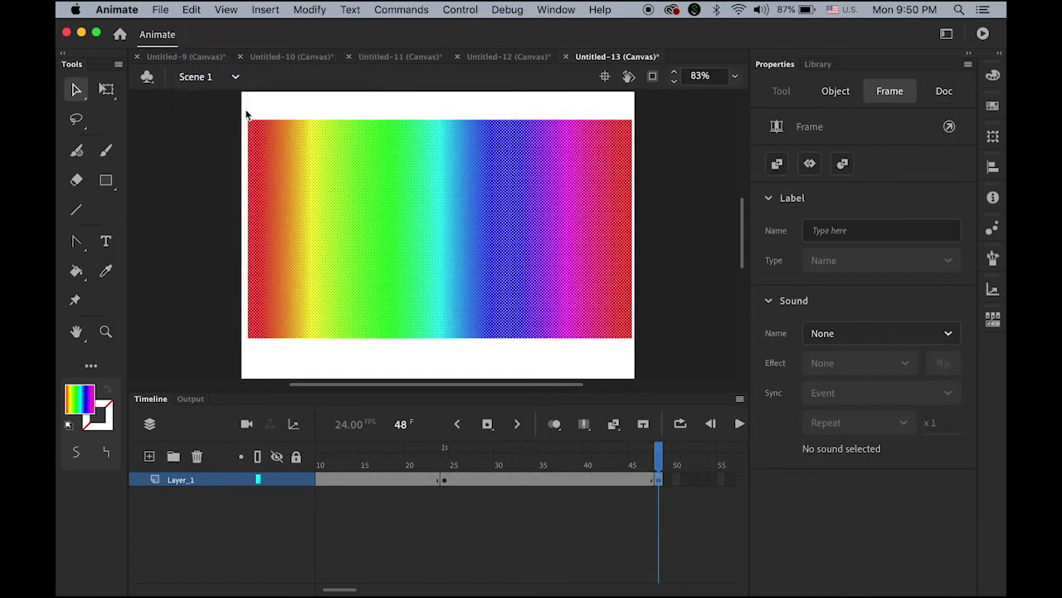
left_click(697, 329)
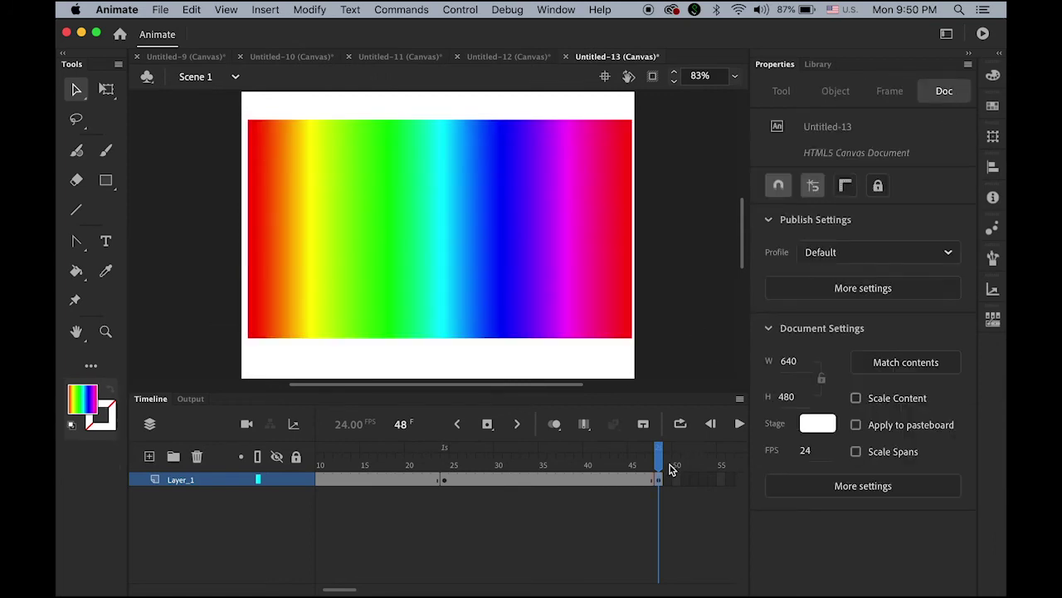
Play the animation from frame 1 and stop it around frame 32.
left_click_drag(659, 462, 739, 497)
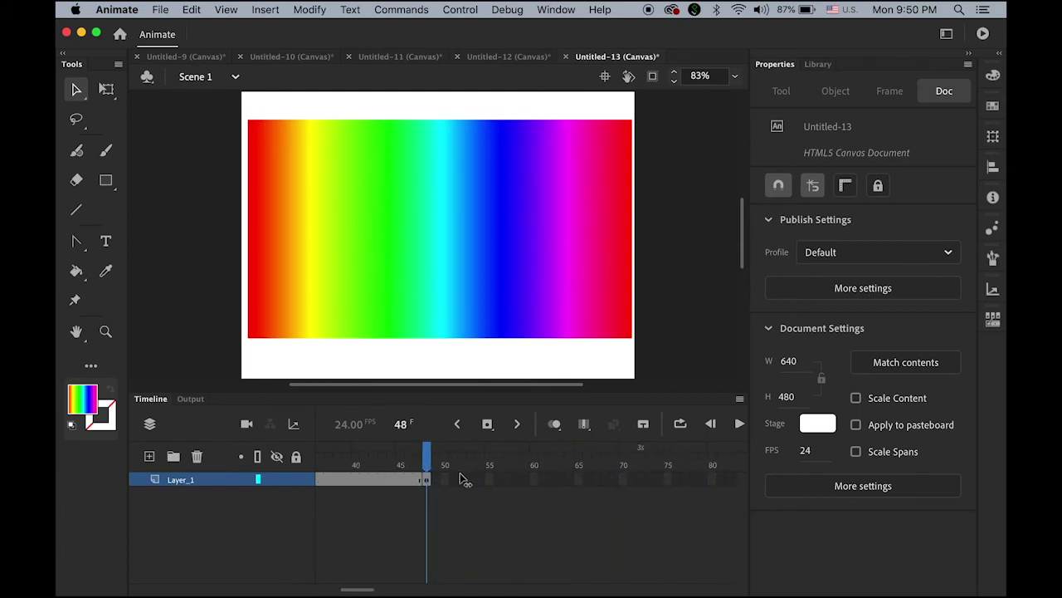
mouse_move(427, 480)
left_mouse_down()
mouse_move(417, 480)
mouse_move(427, 480)
left_mouse_up()
key("shift+comma")
key("Return")
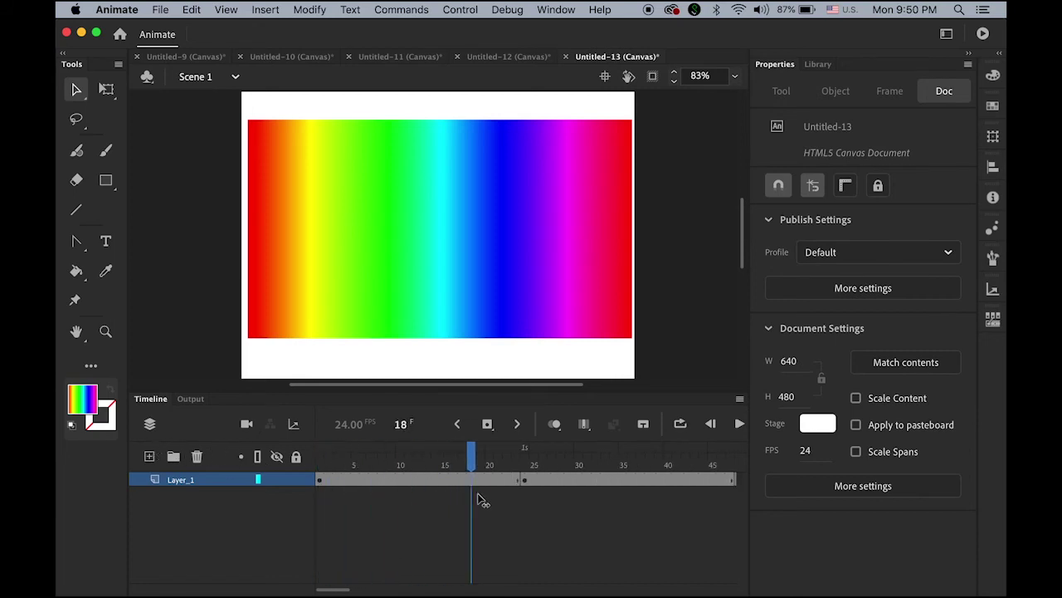
left_click(595, 498)
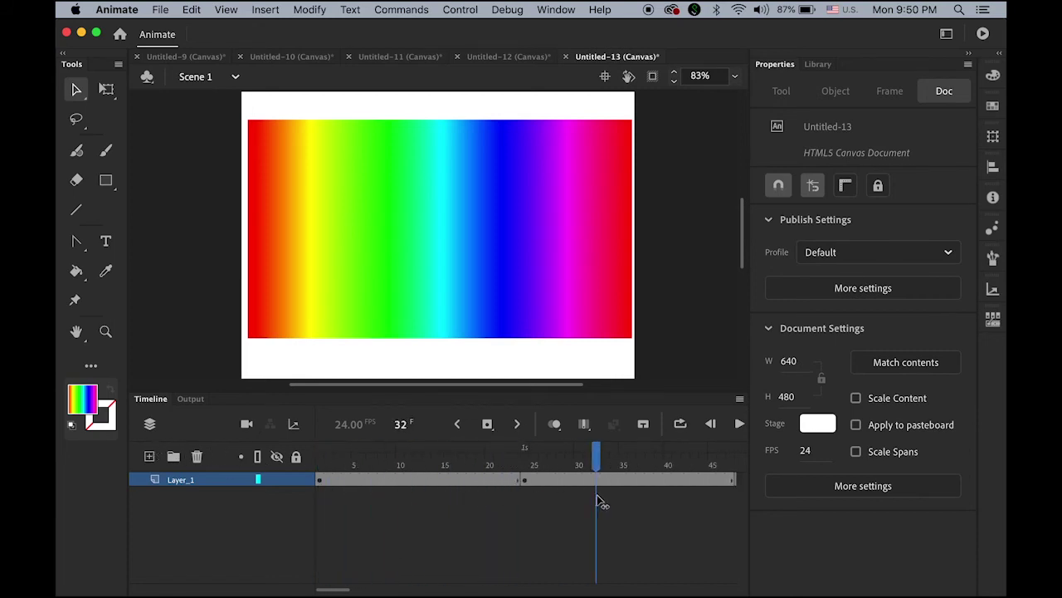
Select the rainbow rectangle on the frame-24 keyframe.
left_click_drag(598, 500, 528, 494)
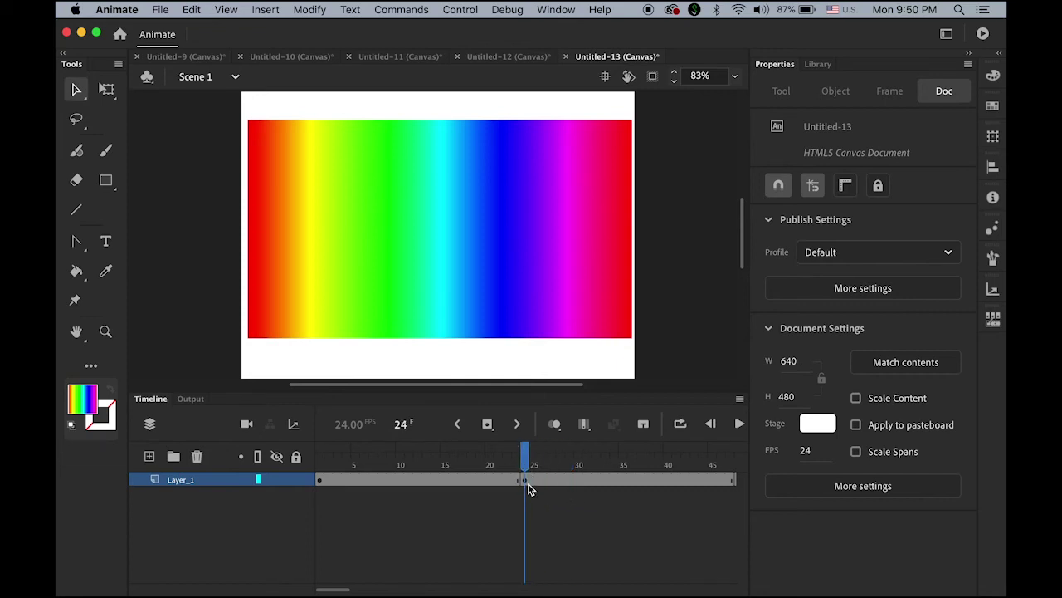
left_click(526, 481)
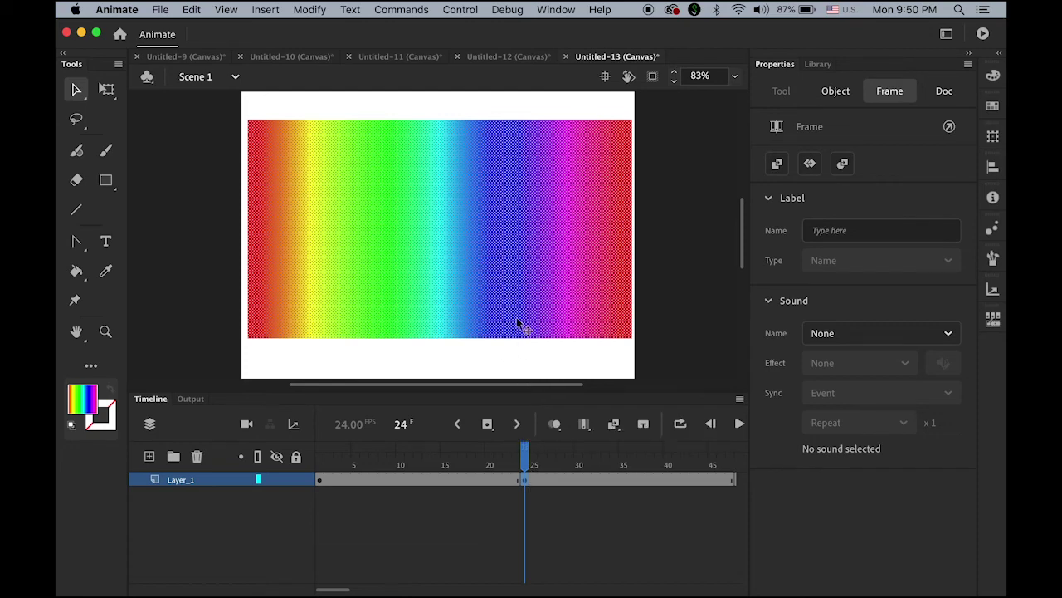
left_click(484, 247)
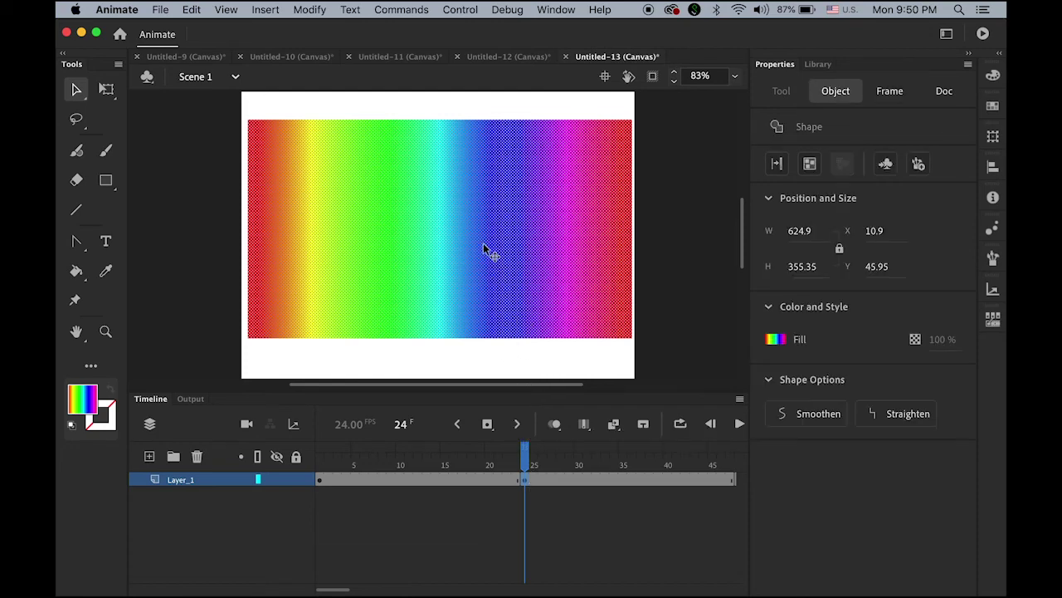
Open the Color panel from the Window menu.
left_click(994, 76)
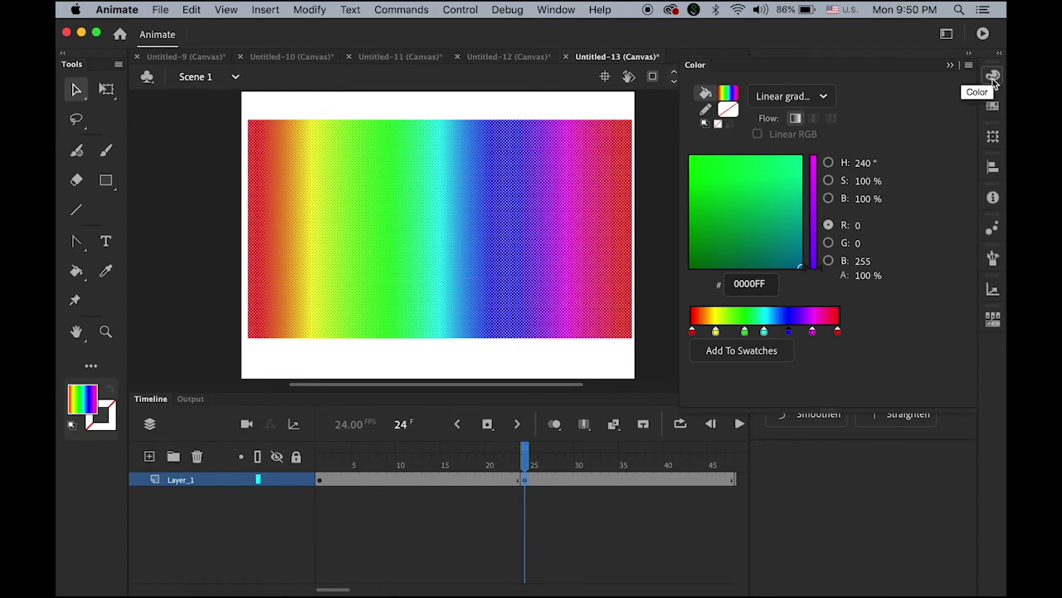
left_click(993, 76)
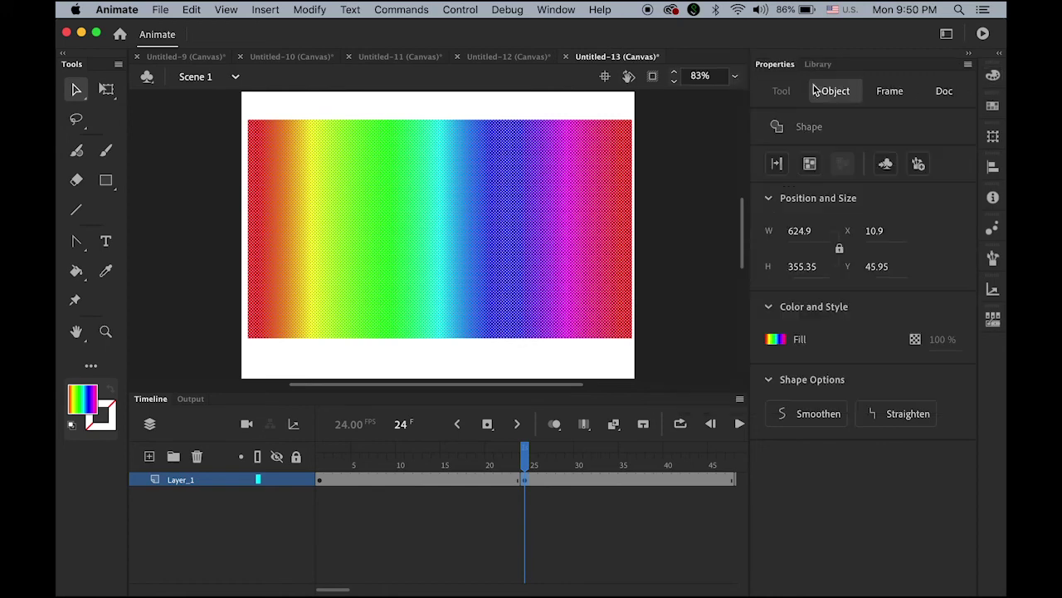
left_click(559, 9)
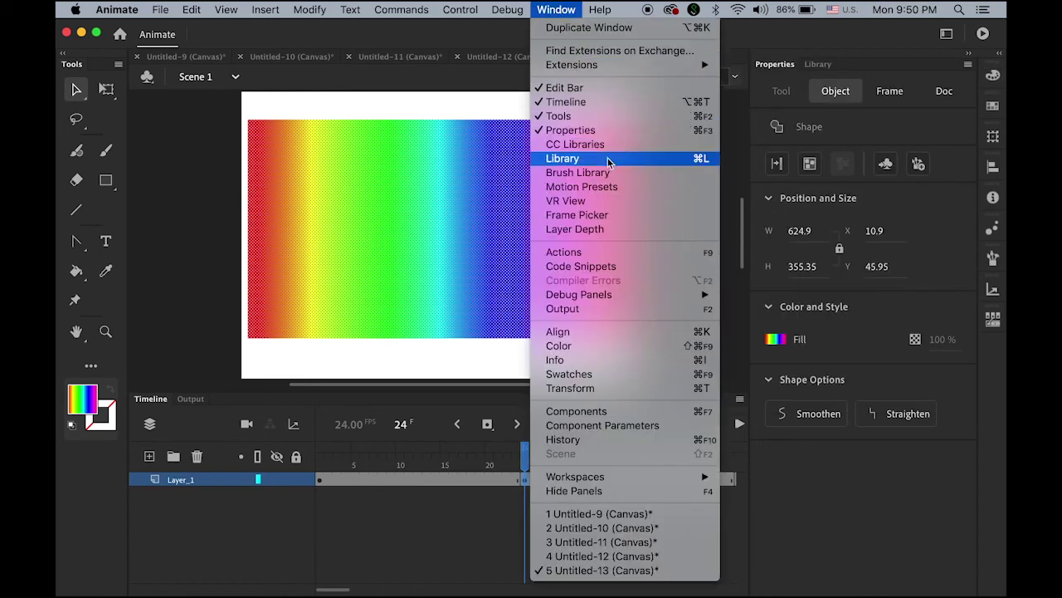
left_click(651, 351)
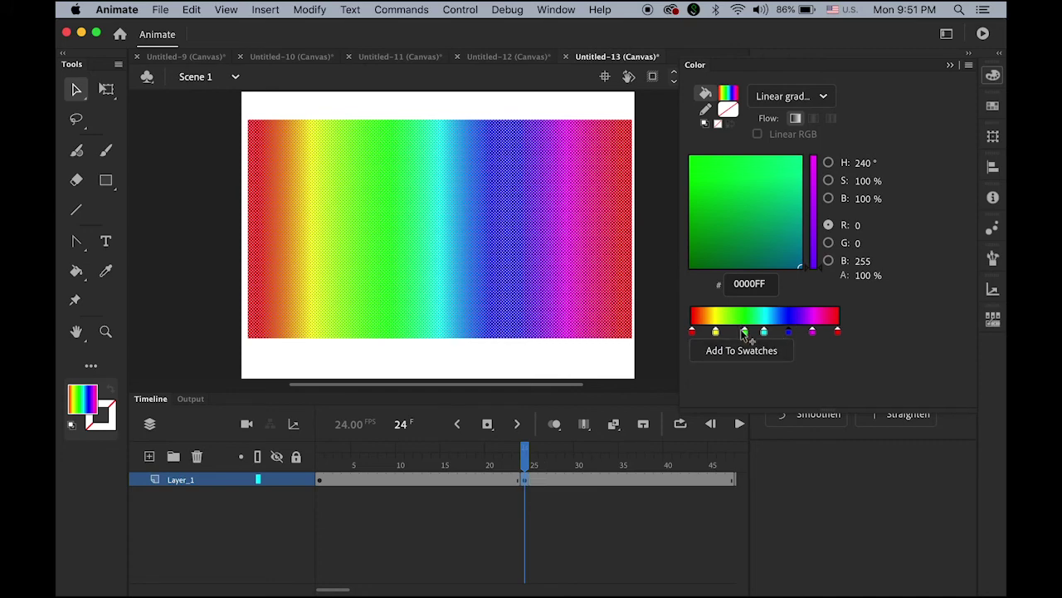
Rearrange the gradient stops to yellow, red, blue, cyan, red, magenta, green, then deselect.
left_click_drag(745, 335, 714, 334)
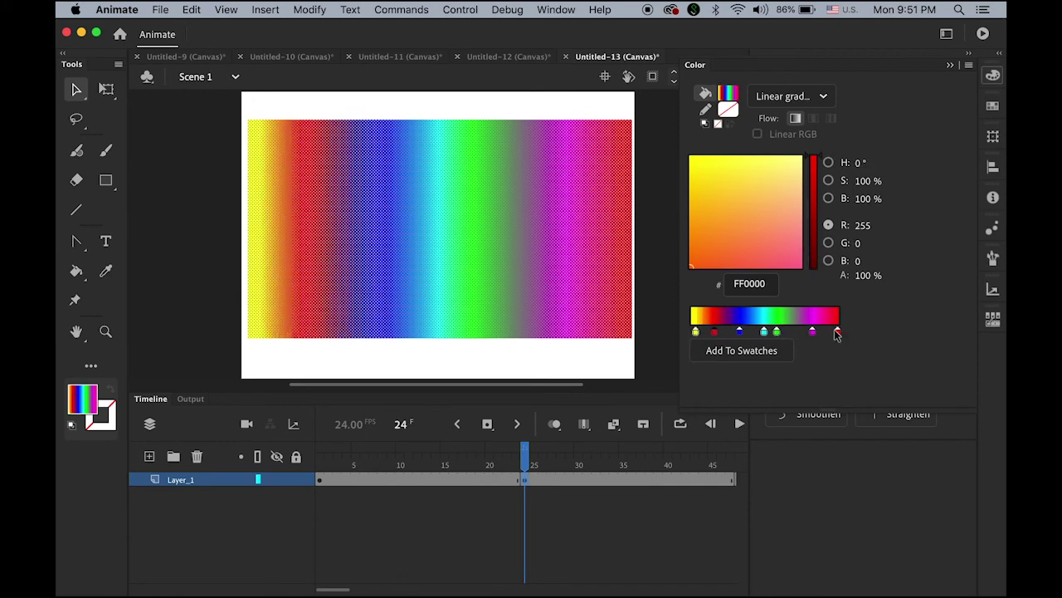
left_click_drag(837, 334, 793, 336)
left_click(814, 333)
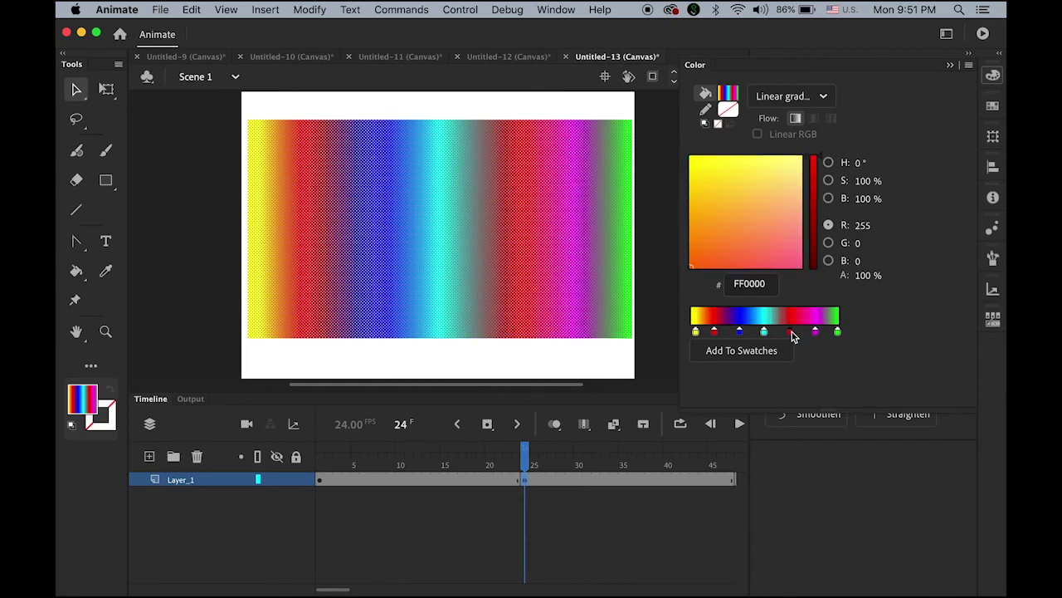
left_click(764, 333)
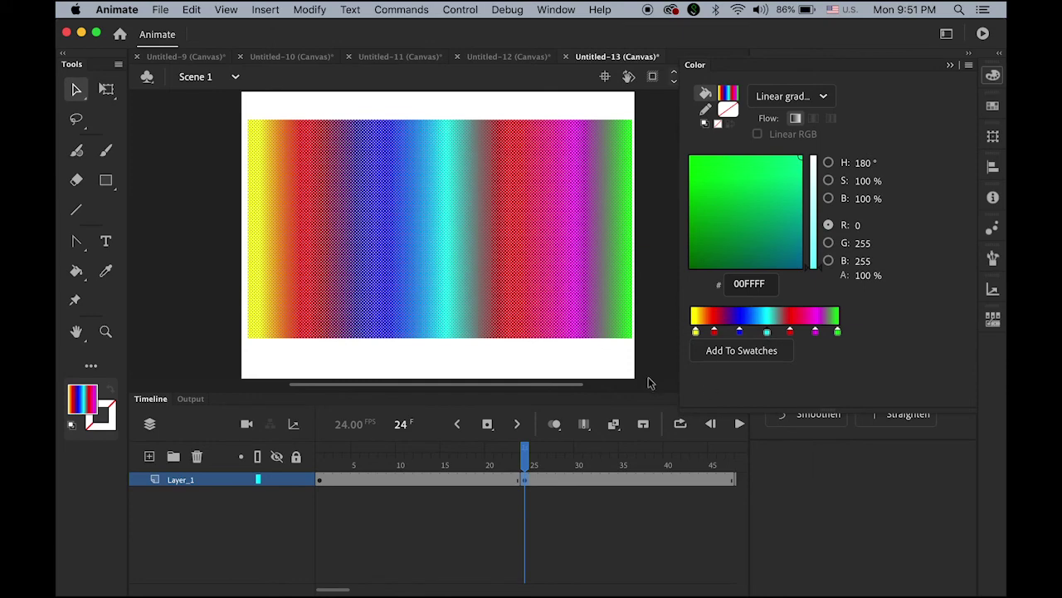
left_click(616, 359)
left_click(617, 359)
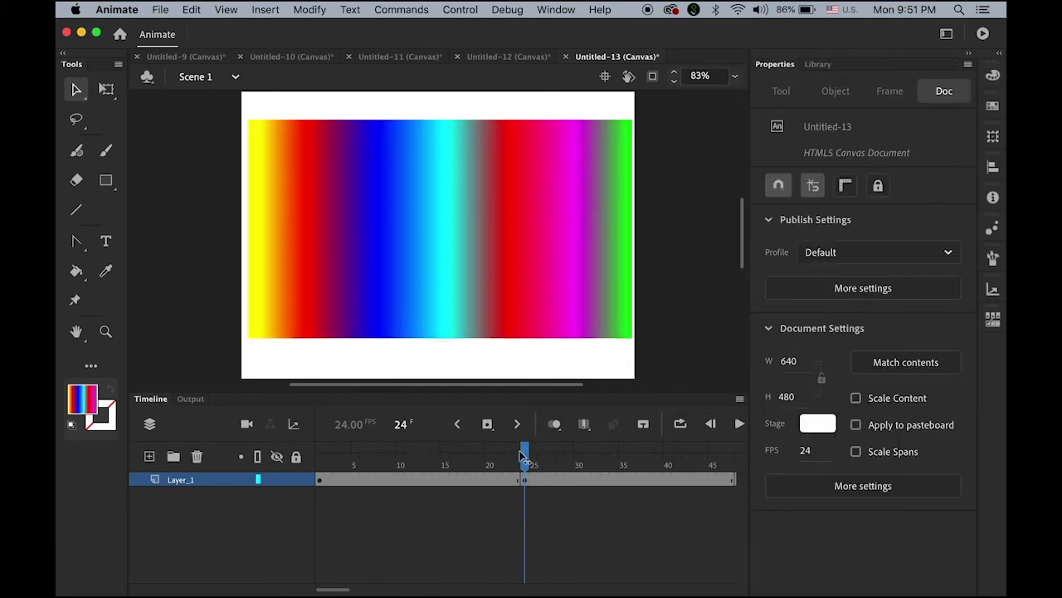
Create a shape tween across frames 1–24 of Layer_1.
left_click_drag(523, 452, 267, 437)
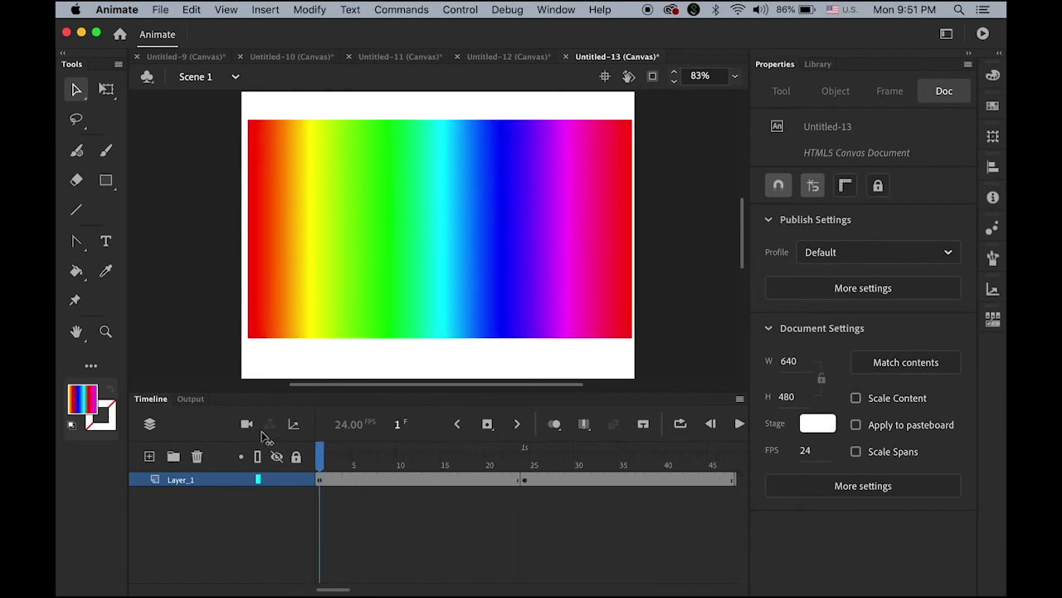
left_click(419, 479)
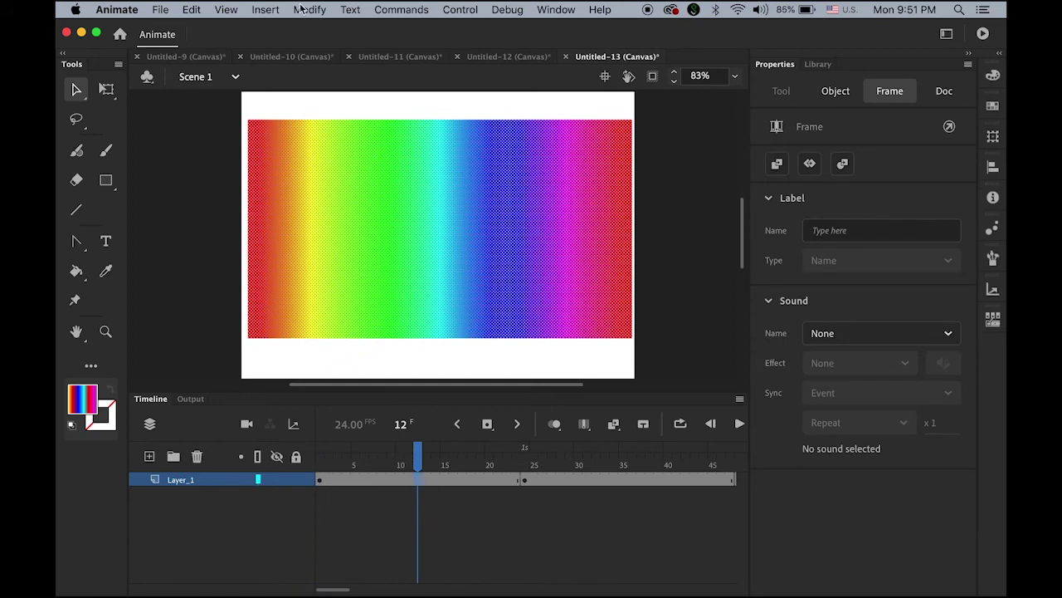
left_click(260, 8)
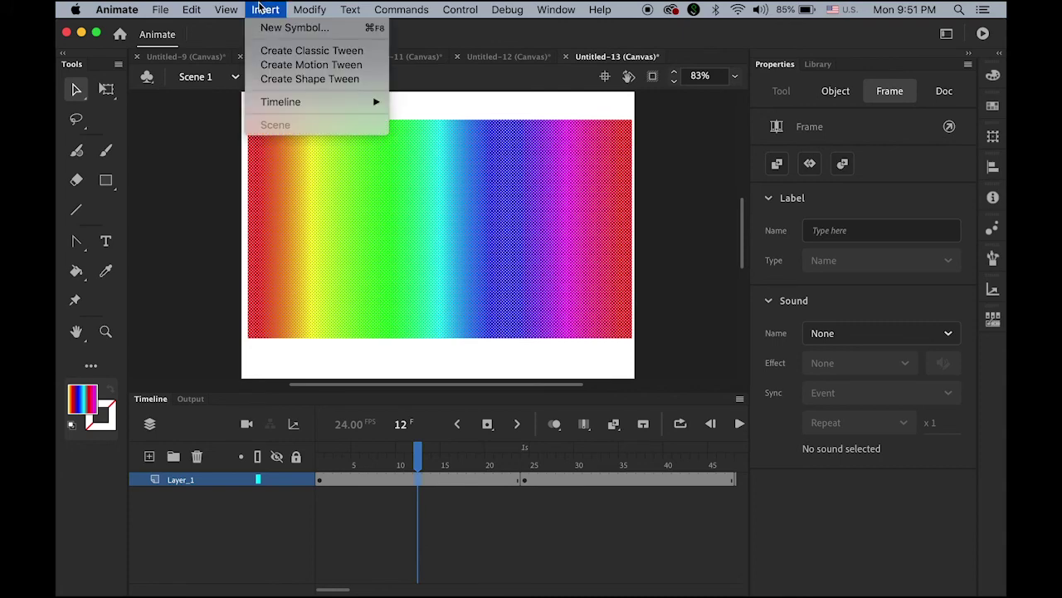
left_click(310, 79)
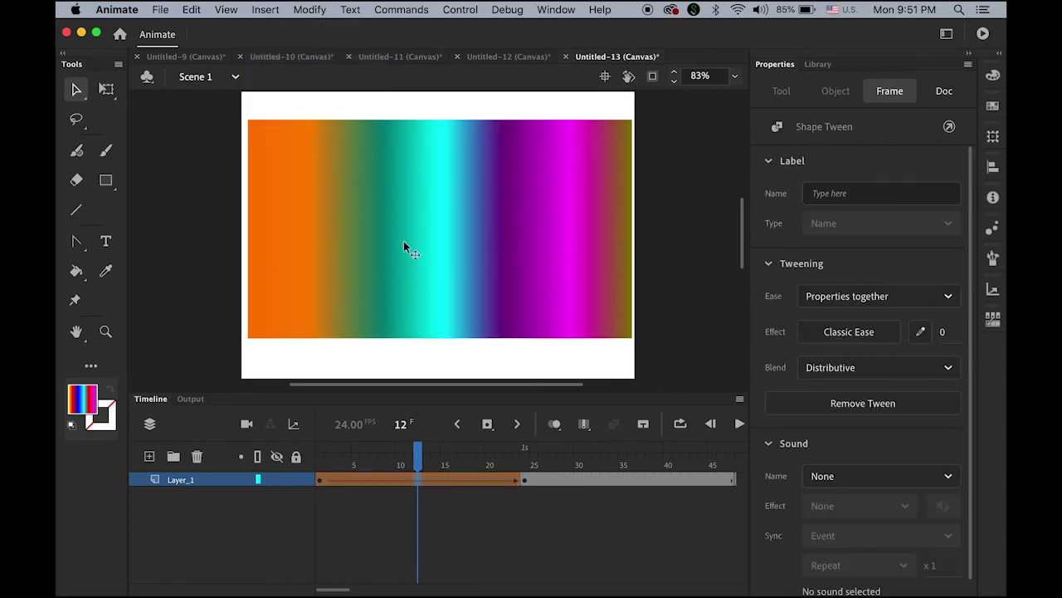
Create a shape tween across frames 24–48, then return to frame 1.
left_click(632, 480)
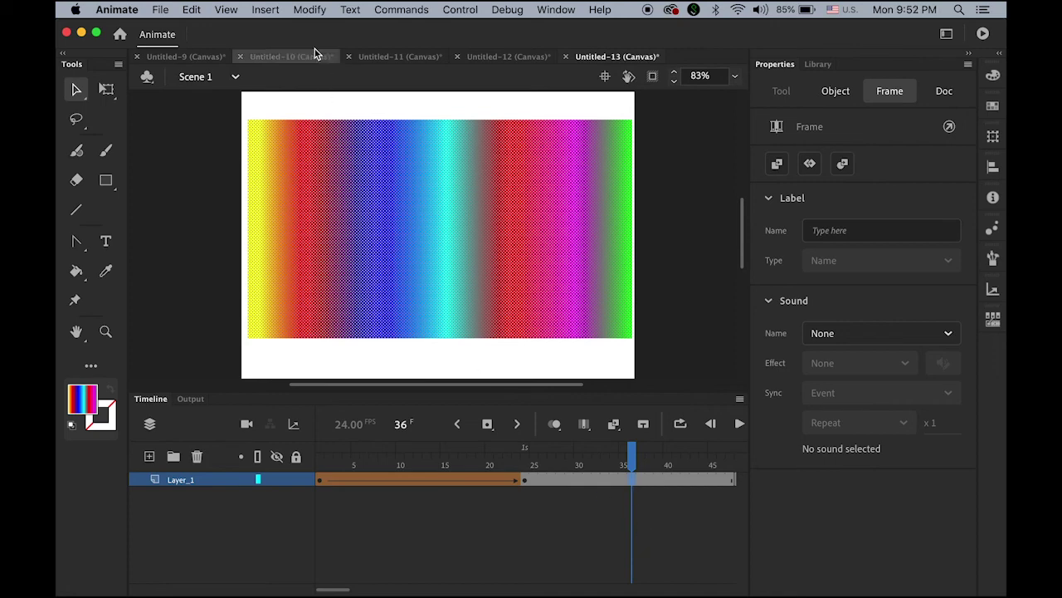
left_click(265, 9)
left_click(302, 80)
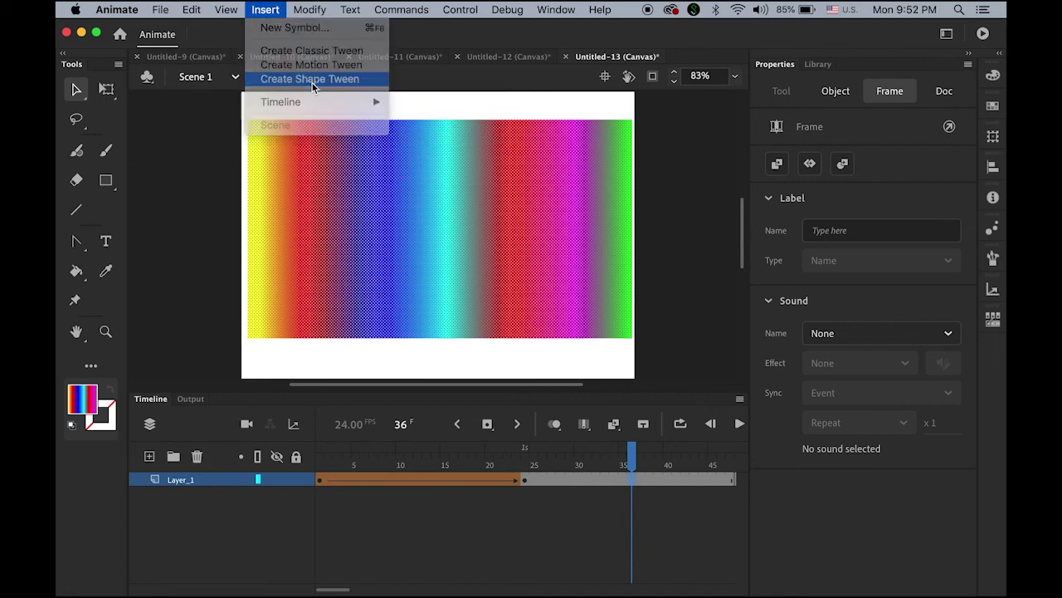
left_click_drag(630, 451, 130, 438)
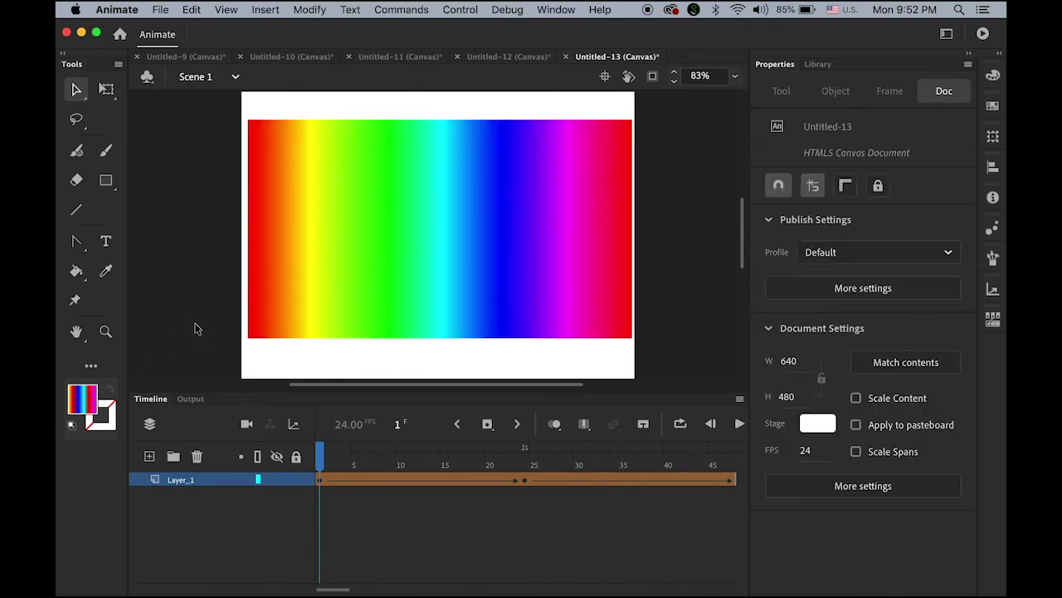
key("Return")
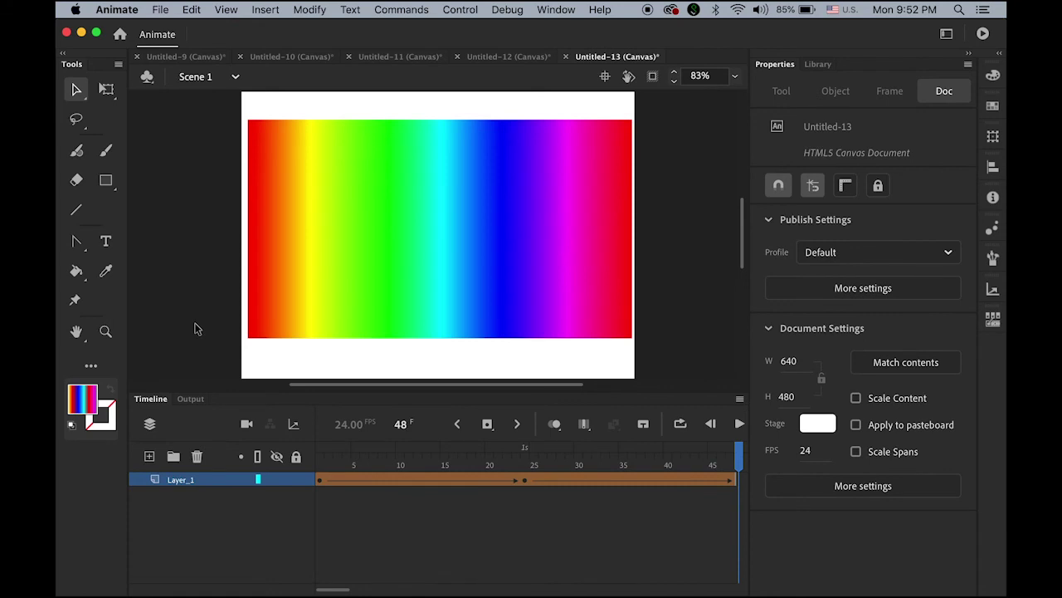
key("Return")
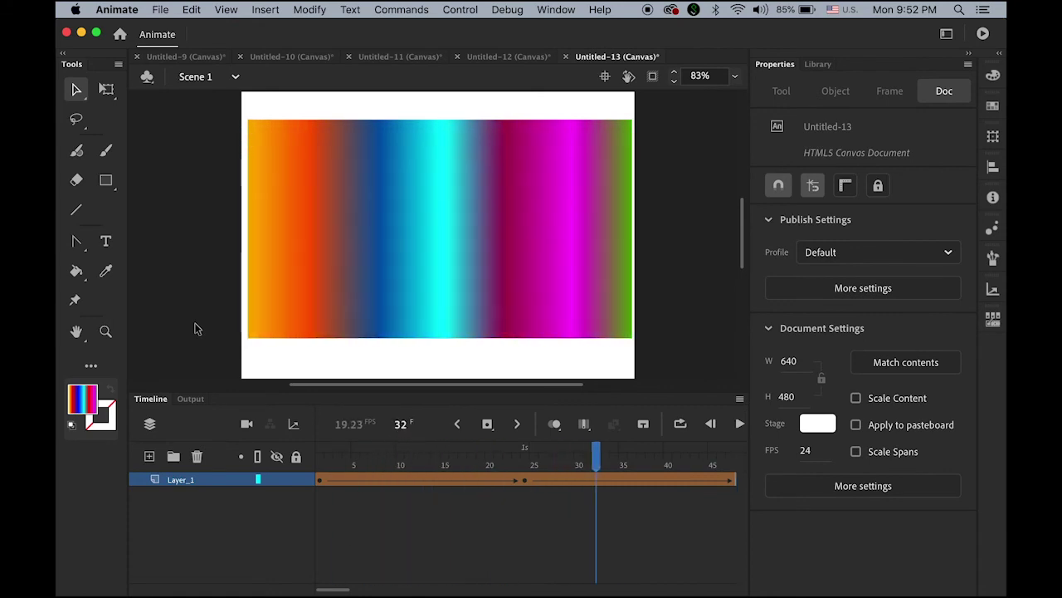
key("Return")
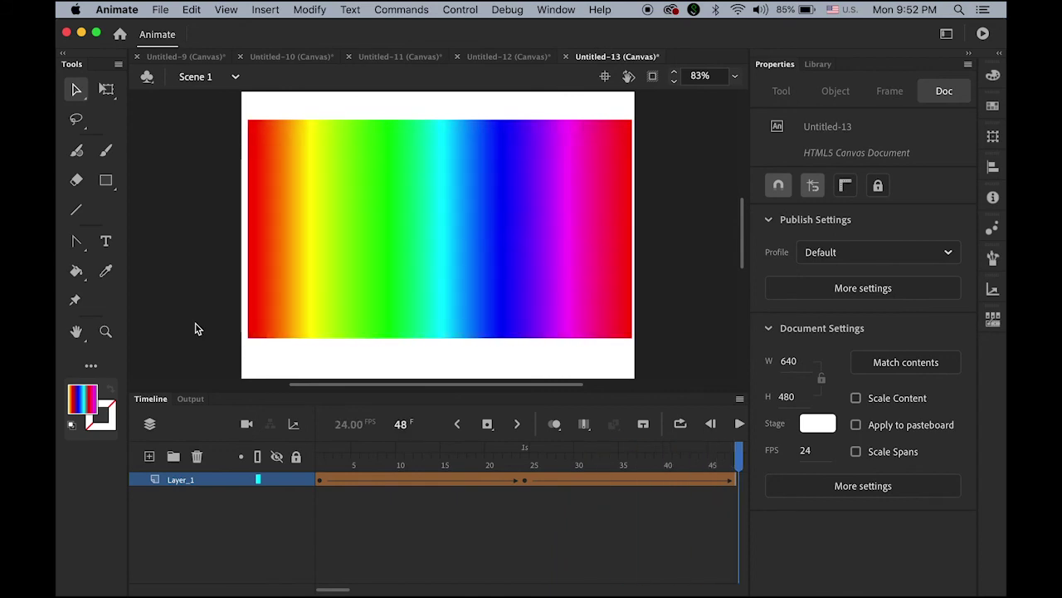
key("Return")
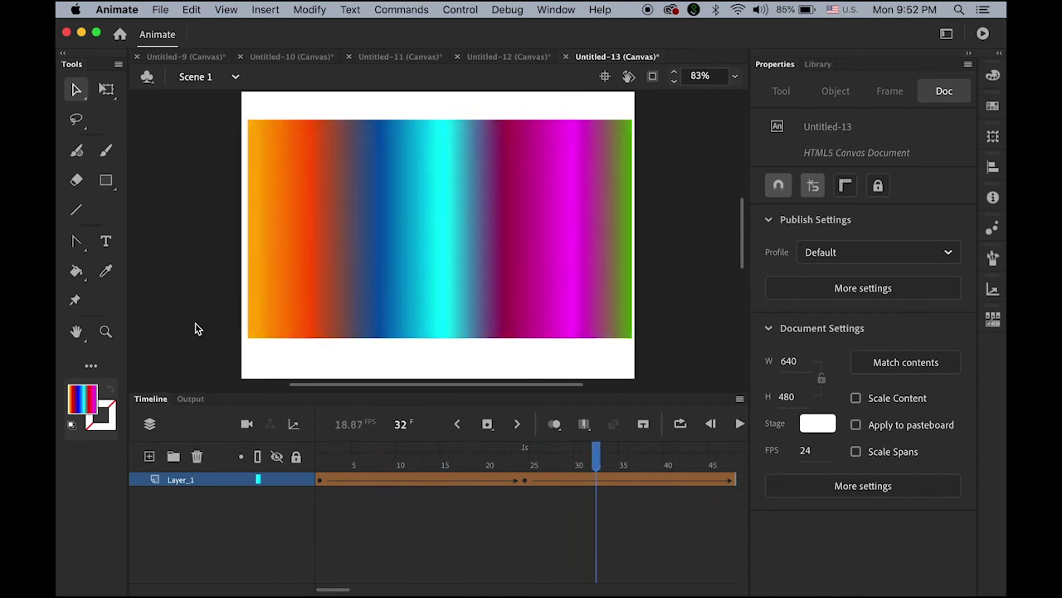
key("Return")
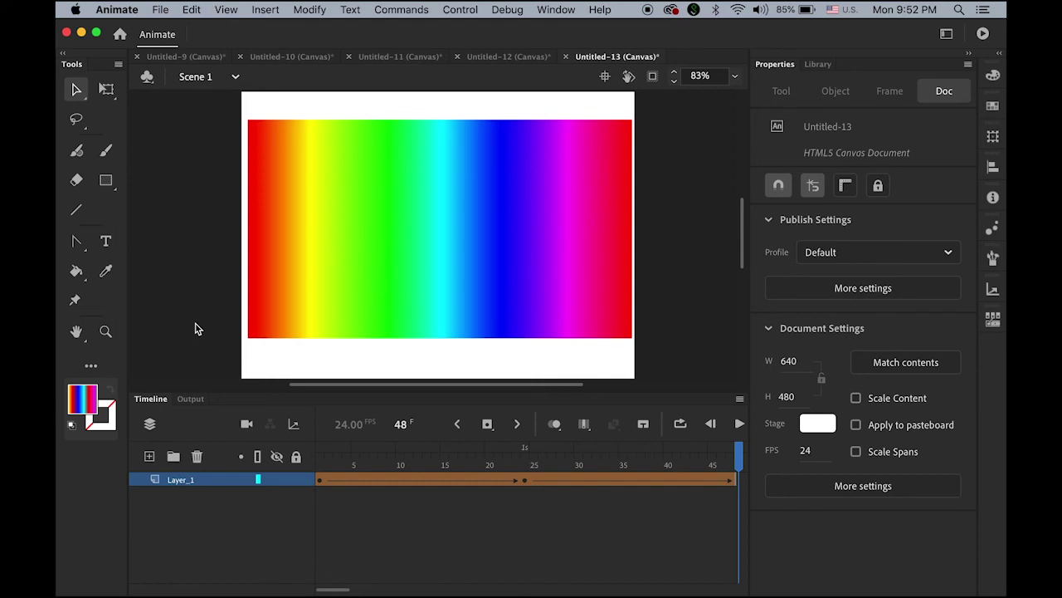
Add Layer_2 and type the text RAINBOW, moved toward the stage centre.
left_click(150, 462)
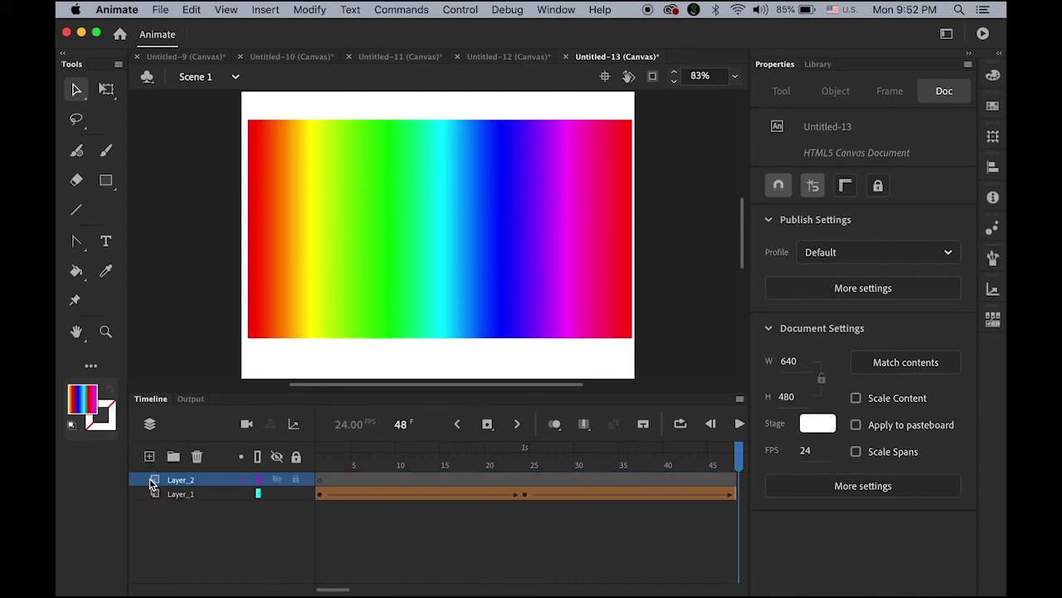
left_click(151, 479)
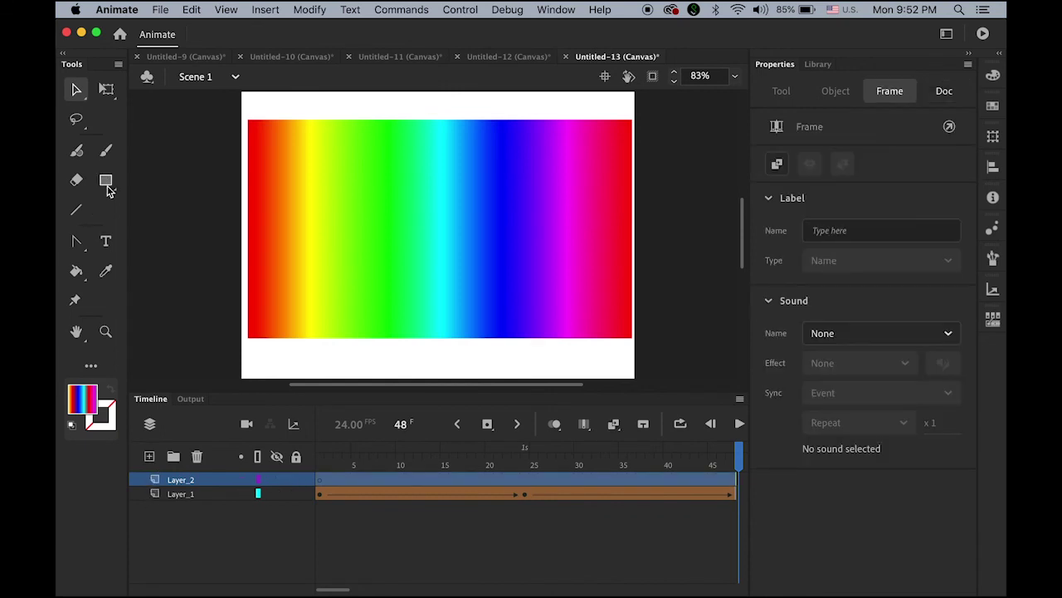
left_click(105, 240)
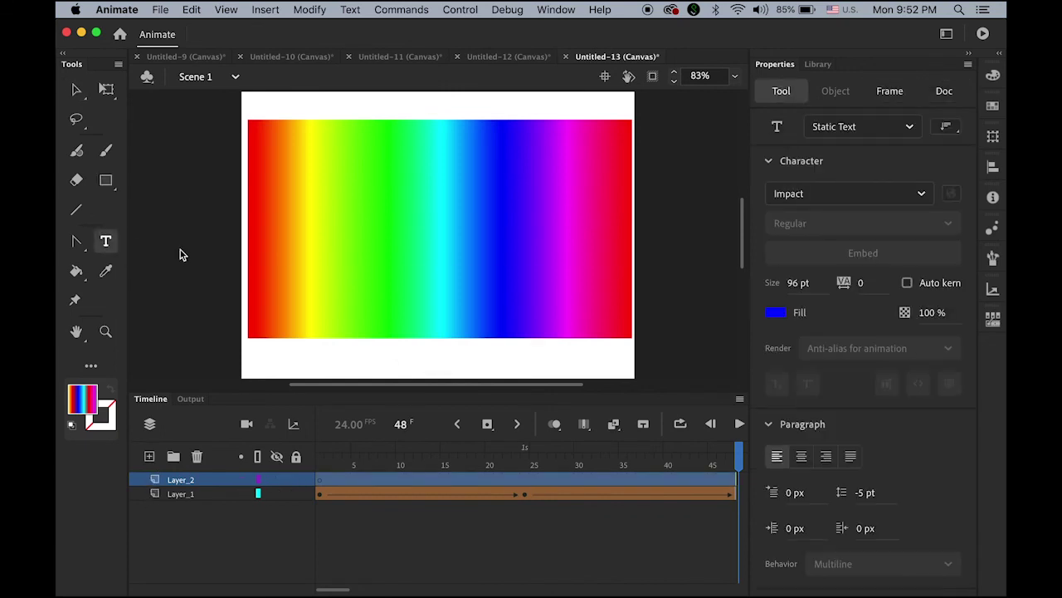
left_click(261, 286)
type("R")
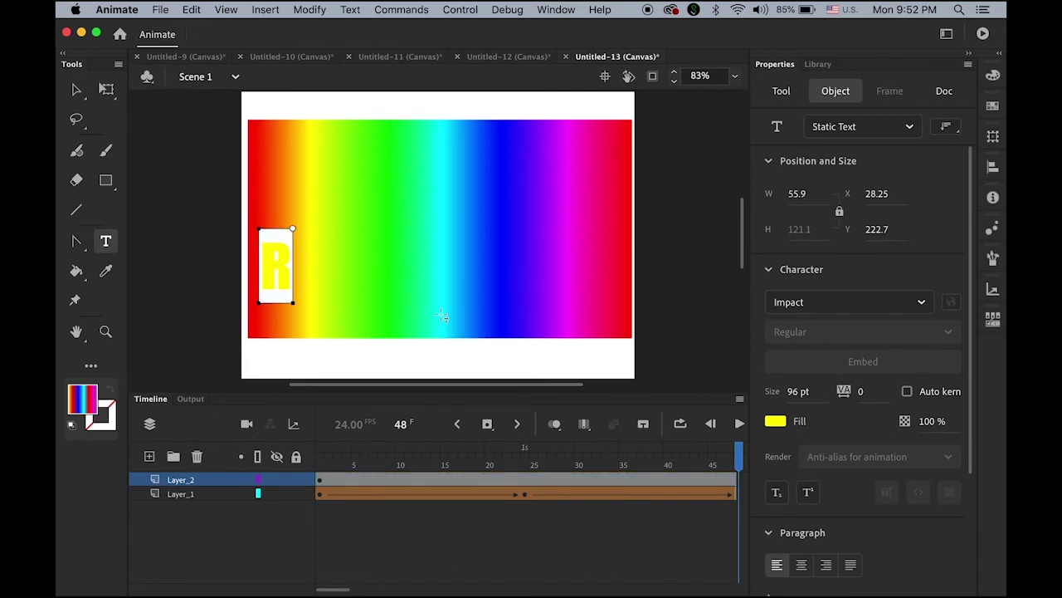
type("AINBOW")
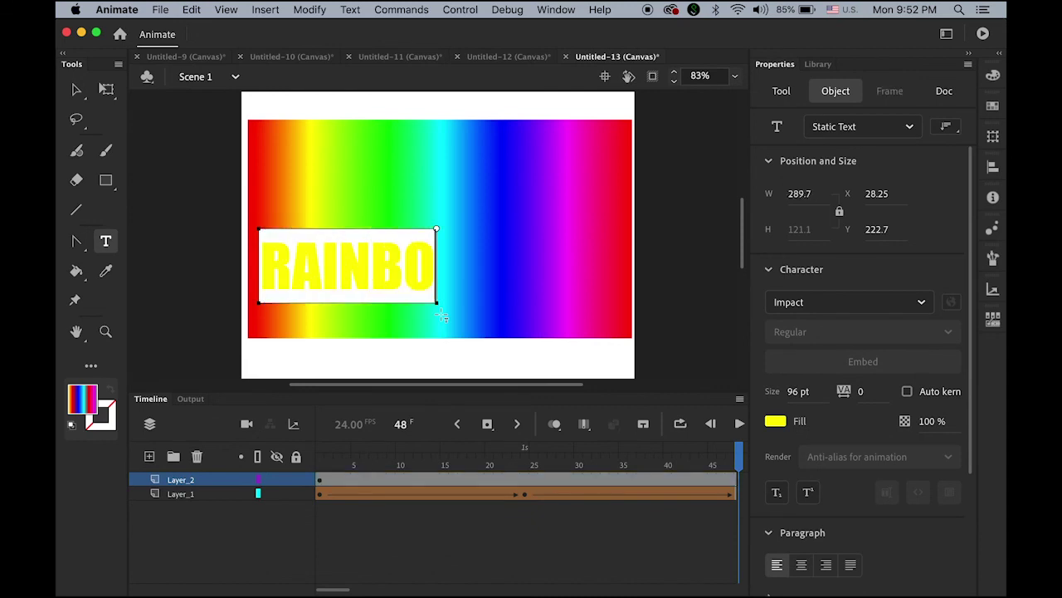
left_click(73, 92)
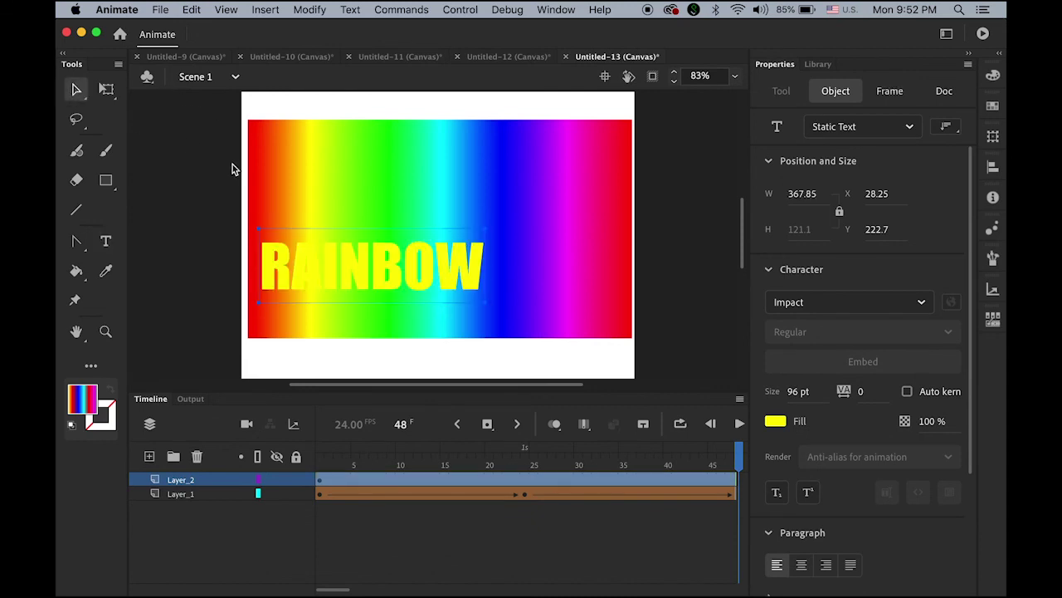
left_click_drag(354, 271, 425, 246)
Break the RAINBOW text apart twice into a 359.8 × 79.1 plain shape.
left_click(300, 9)
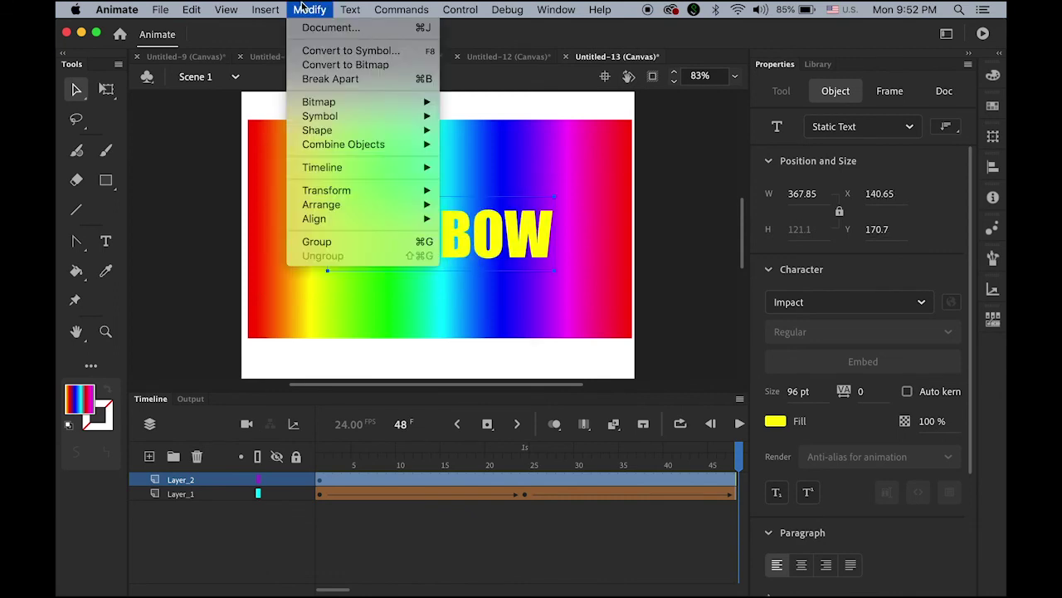
left_click(348, 79)
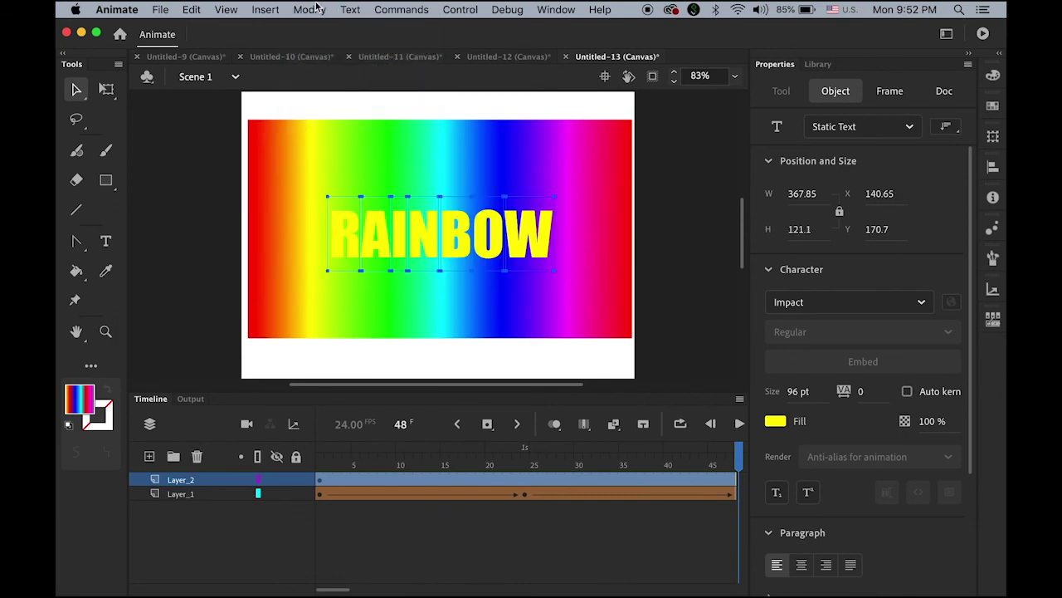
left_click(309, 9)
left_click(343, 82)
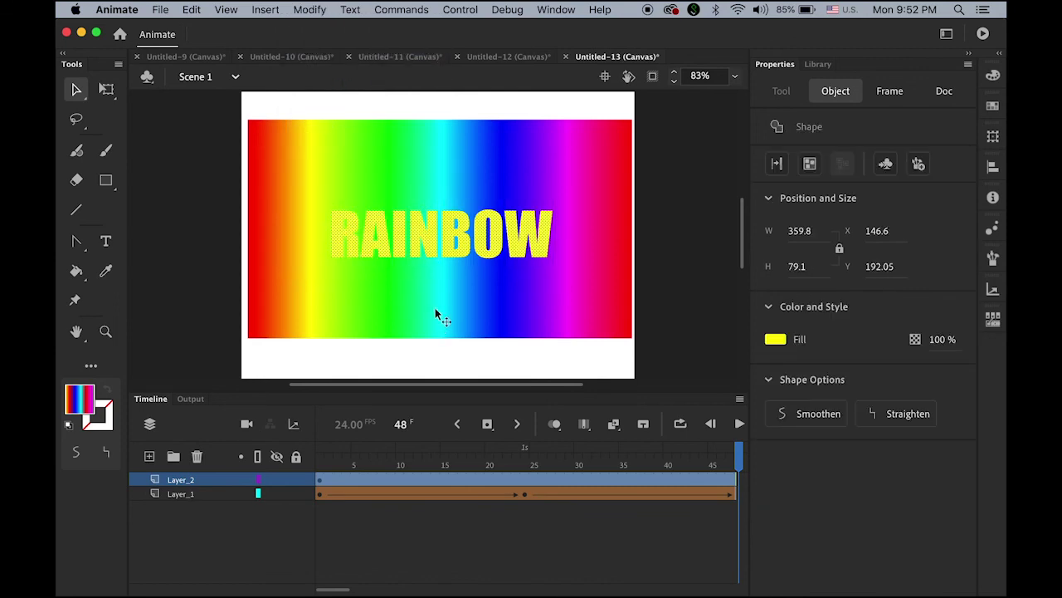
Scale the RAINBOW shape to 618.6 × 284.6 at X 13.65, Y 89.35 and select Layer_2.
left_click(105, 90)
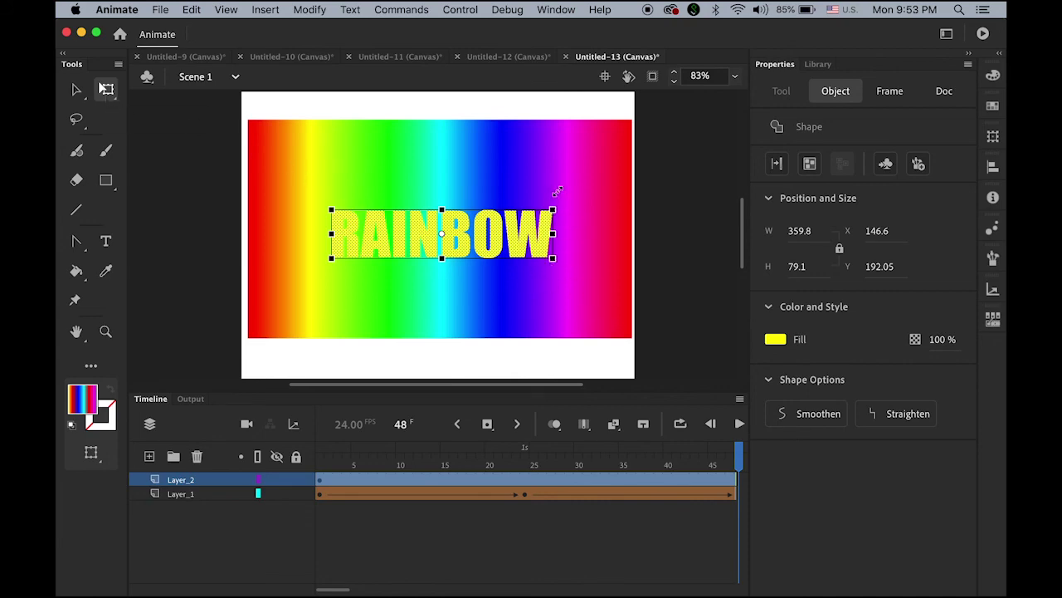
left_click_drag(553, 210, 631, 146)
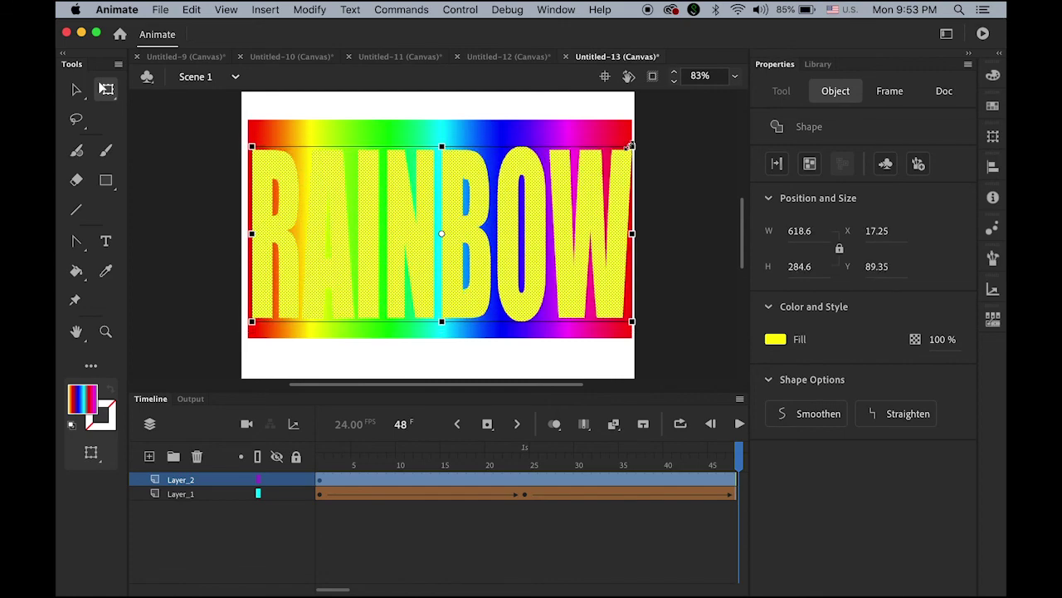
key("Left")
key("Left")
key("Left")
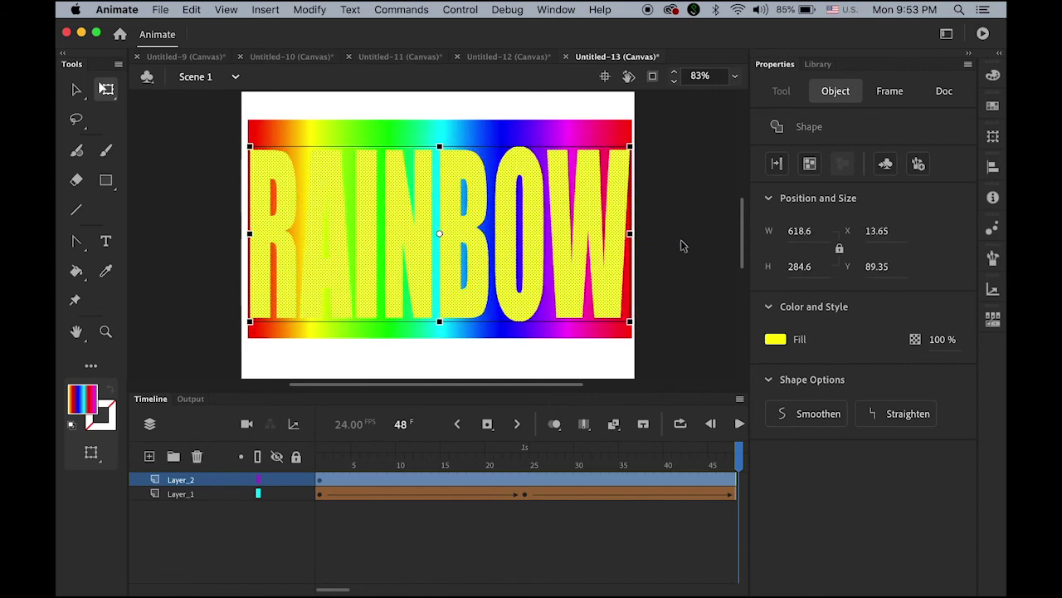
left_click(76, 90)
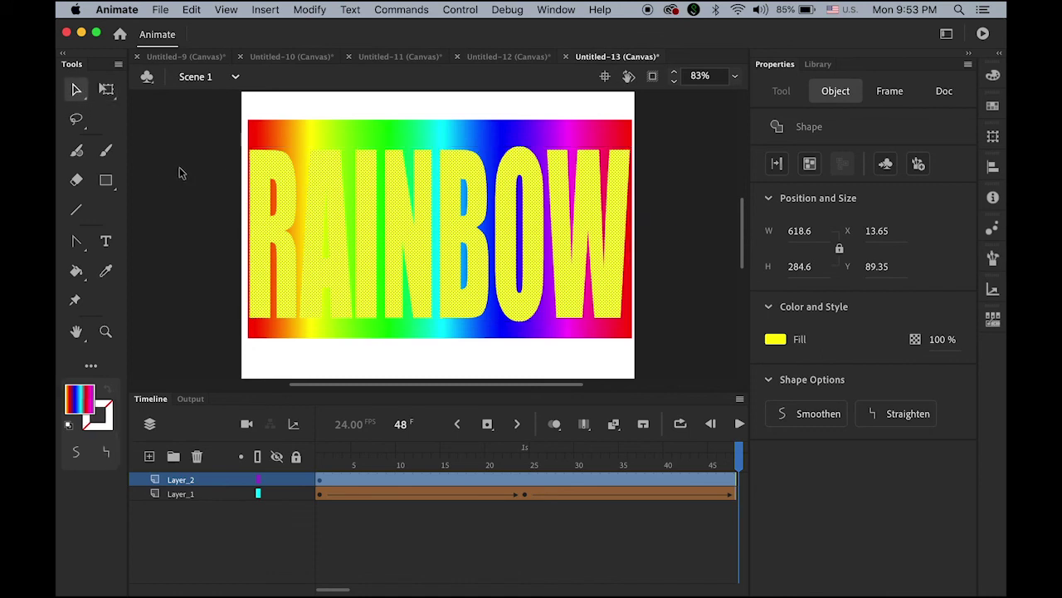
left_click(179, 173)
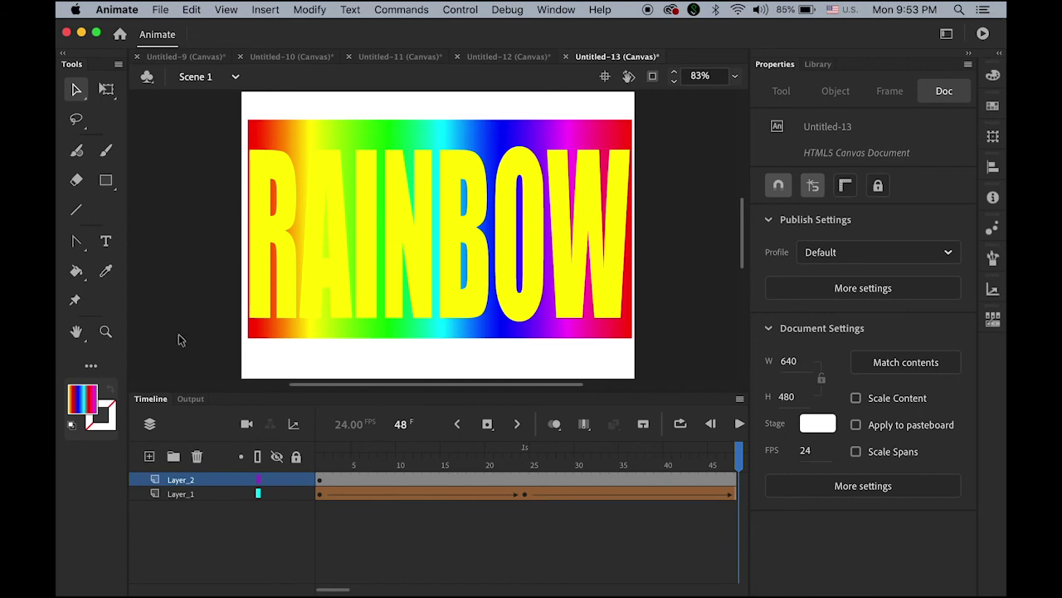
left_click(157, 479)
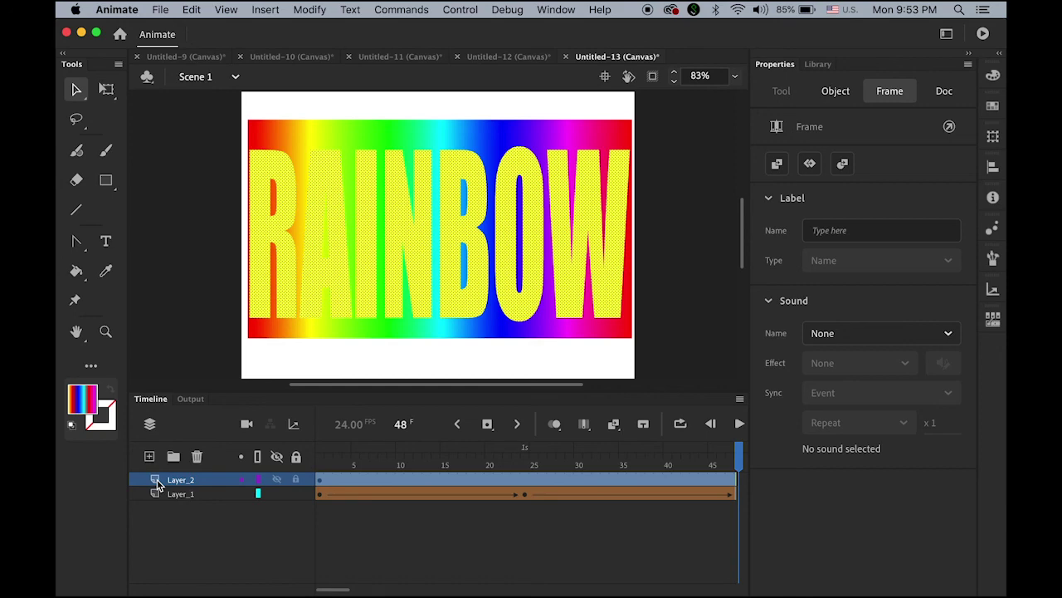
Set Layer_2 as a Mask over the gradient and play the masked animation.
right_click(154, 485)
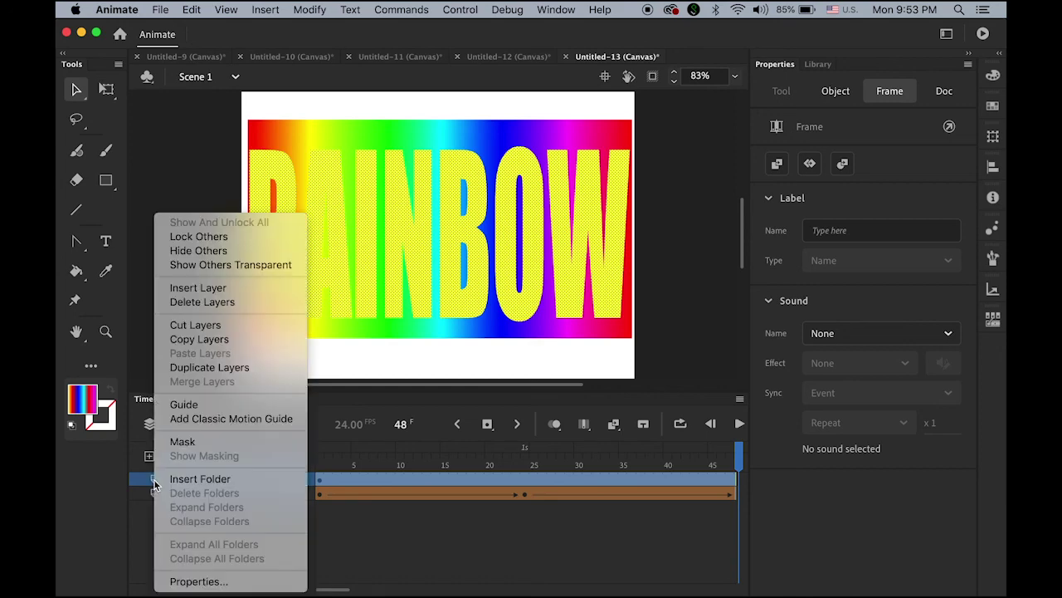
left_click(183, 442)
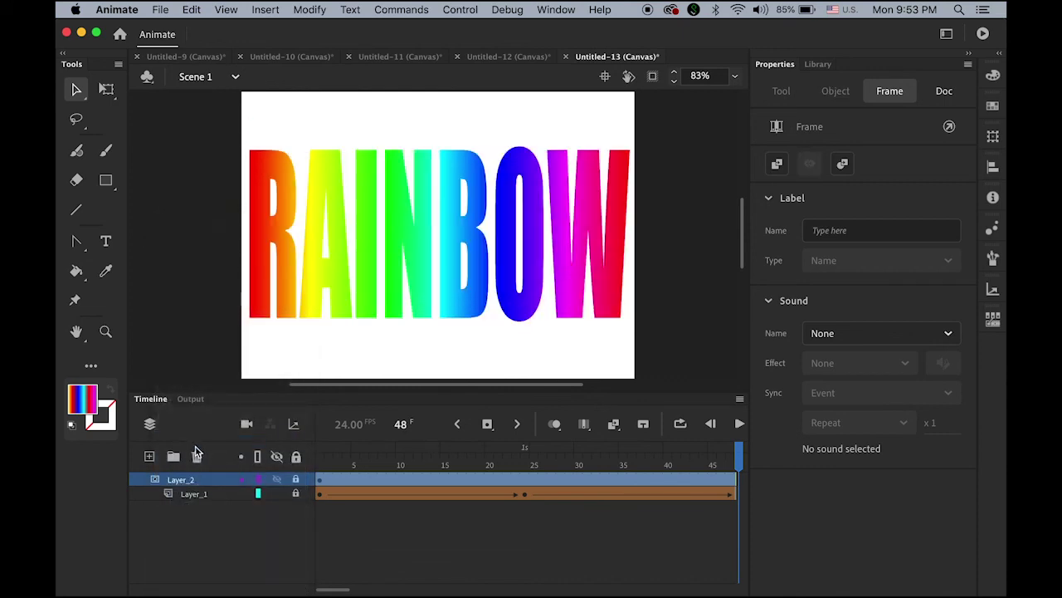
left_click(188, 296)
key("Return")
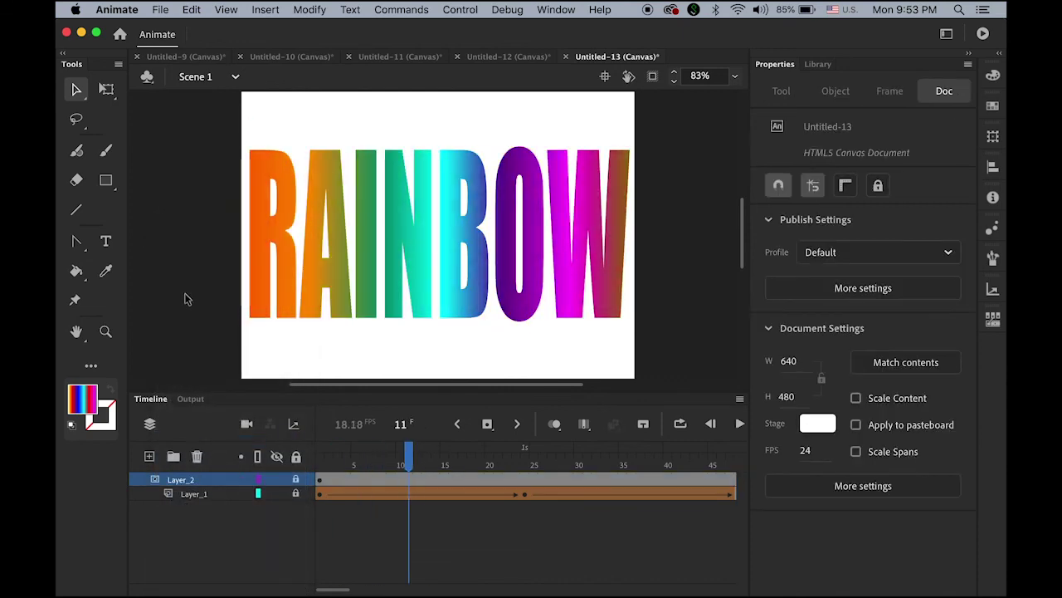